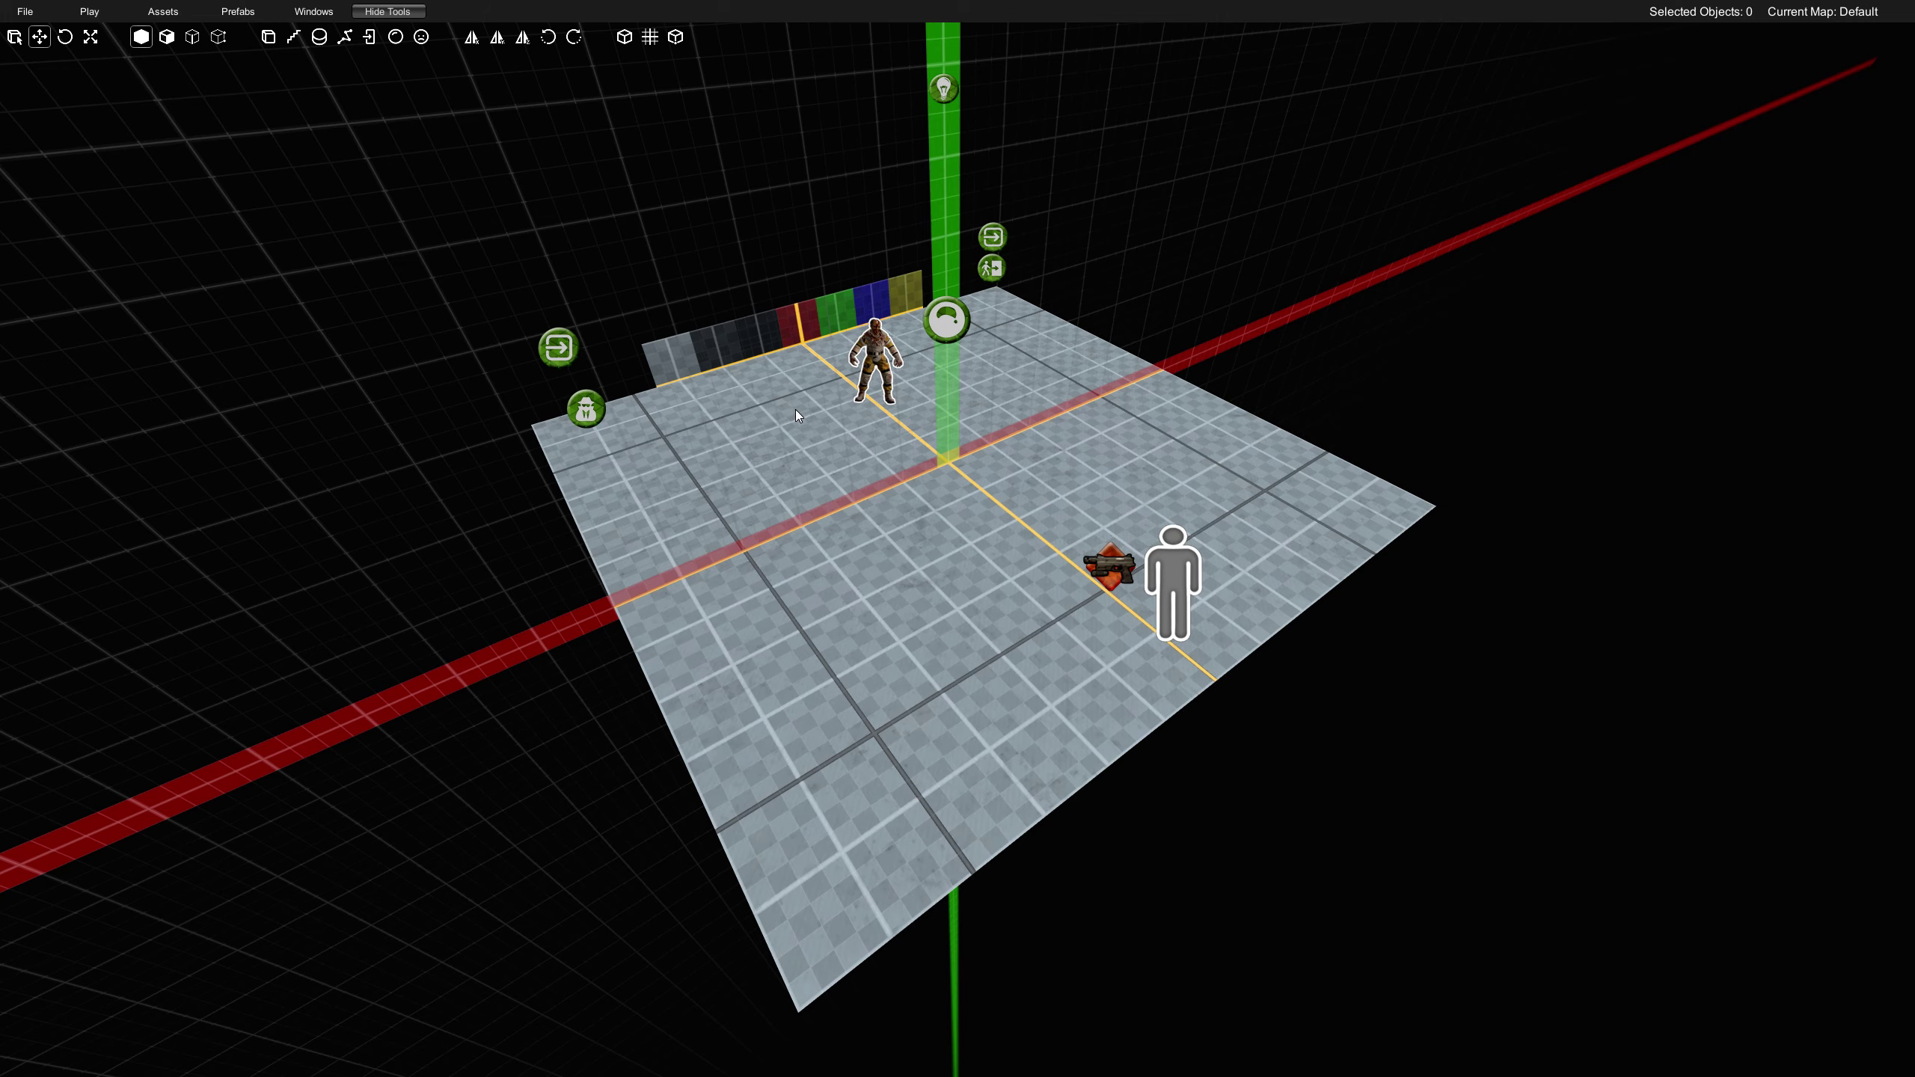
- Select the floor brush and switch to the Select tool
{"action": "mouse_move", "coordinate": [868, 473]}
{"action": "middle_mouse_down"}
{"action": "mouse_move", "coordinate": [929, 475]}
{"action": "mouse_move", "coordinate": [871, 451]}
{"action": "mouse_move", "coordinate": [884, 470]}
{"action": "middle_mouse_up"}
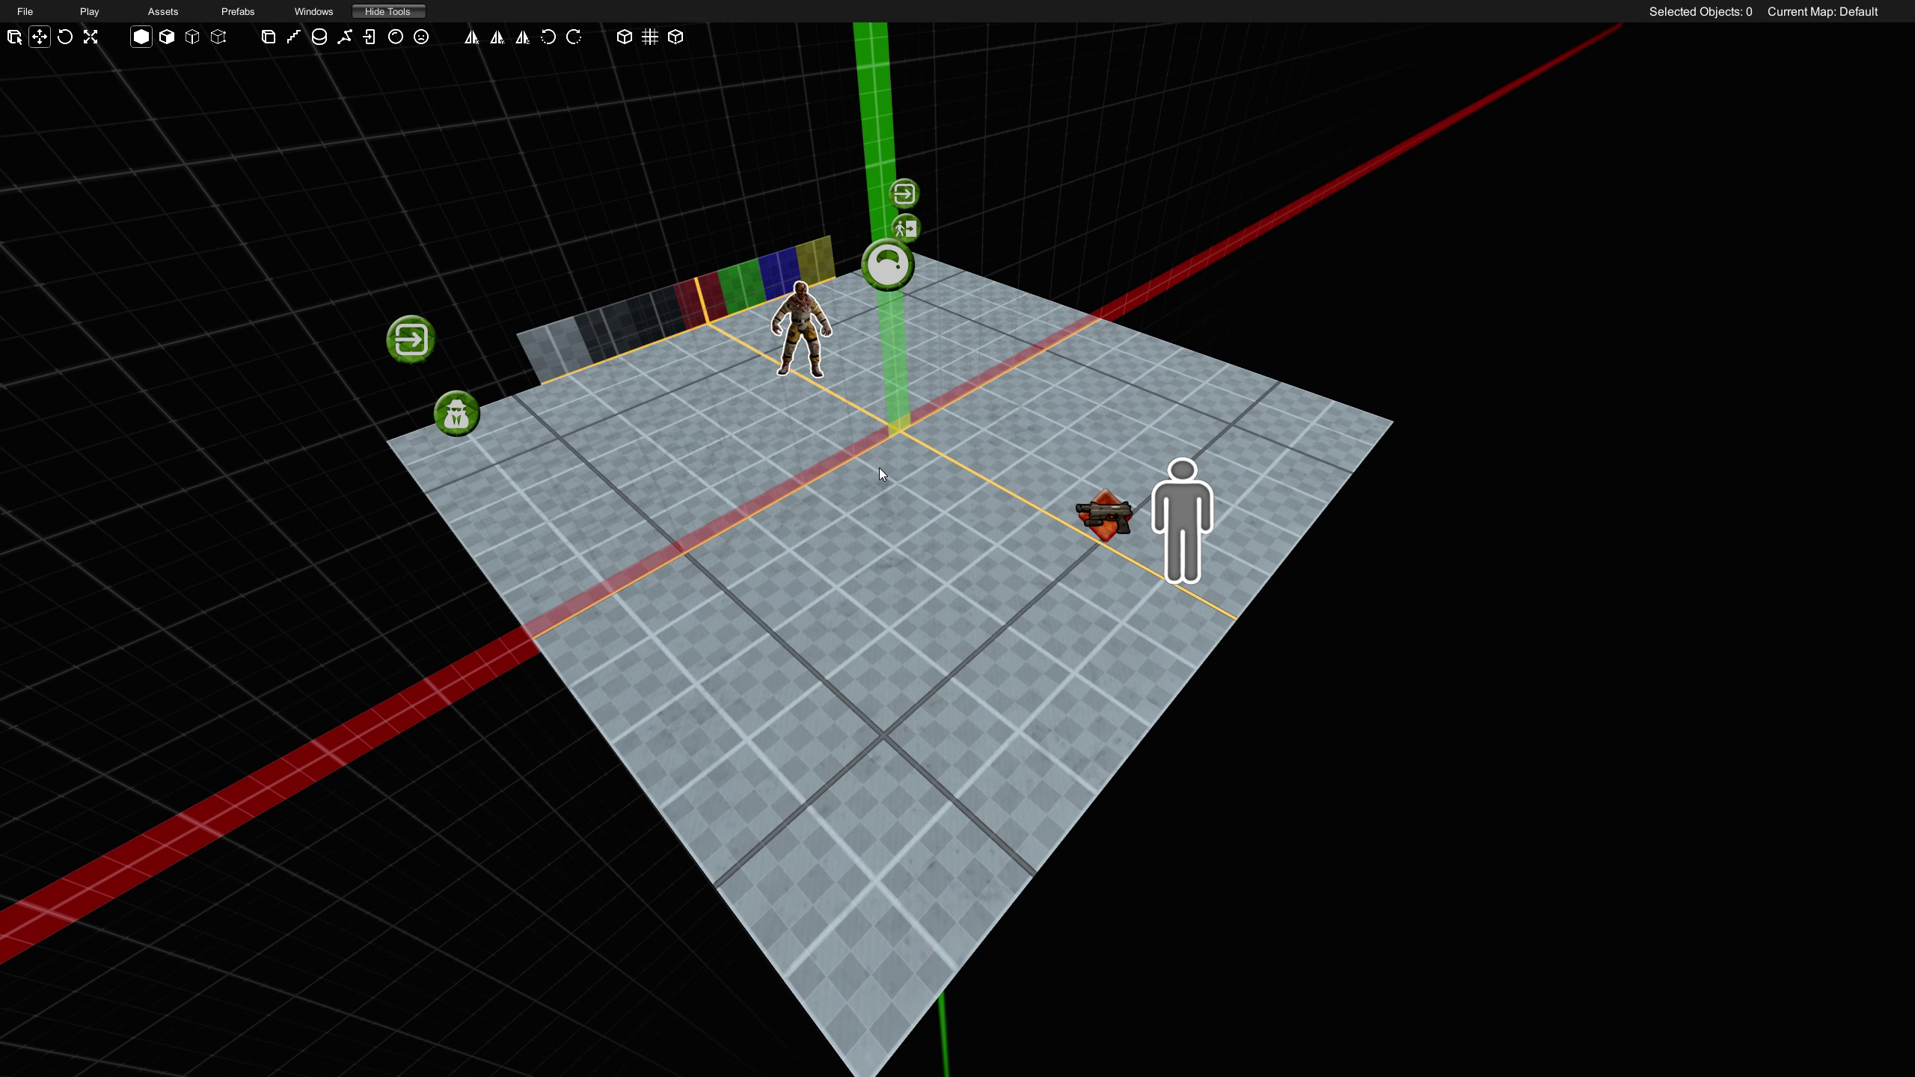
{"action": "left_click", "coordinate": [879, 473]}
{"action": "scroll", "coordinate": [972, 488], "scroll_direction": "down", "scroll_amount": 1}
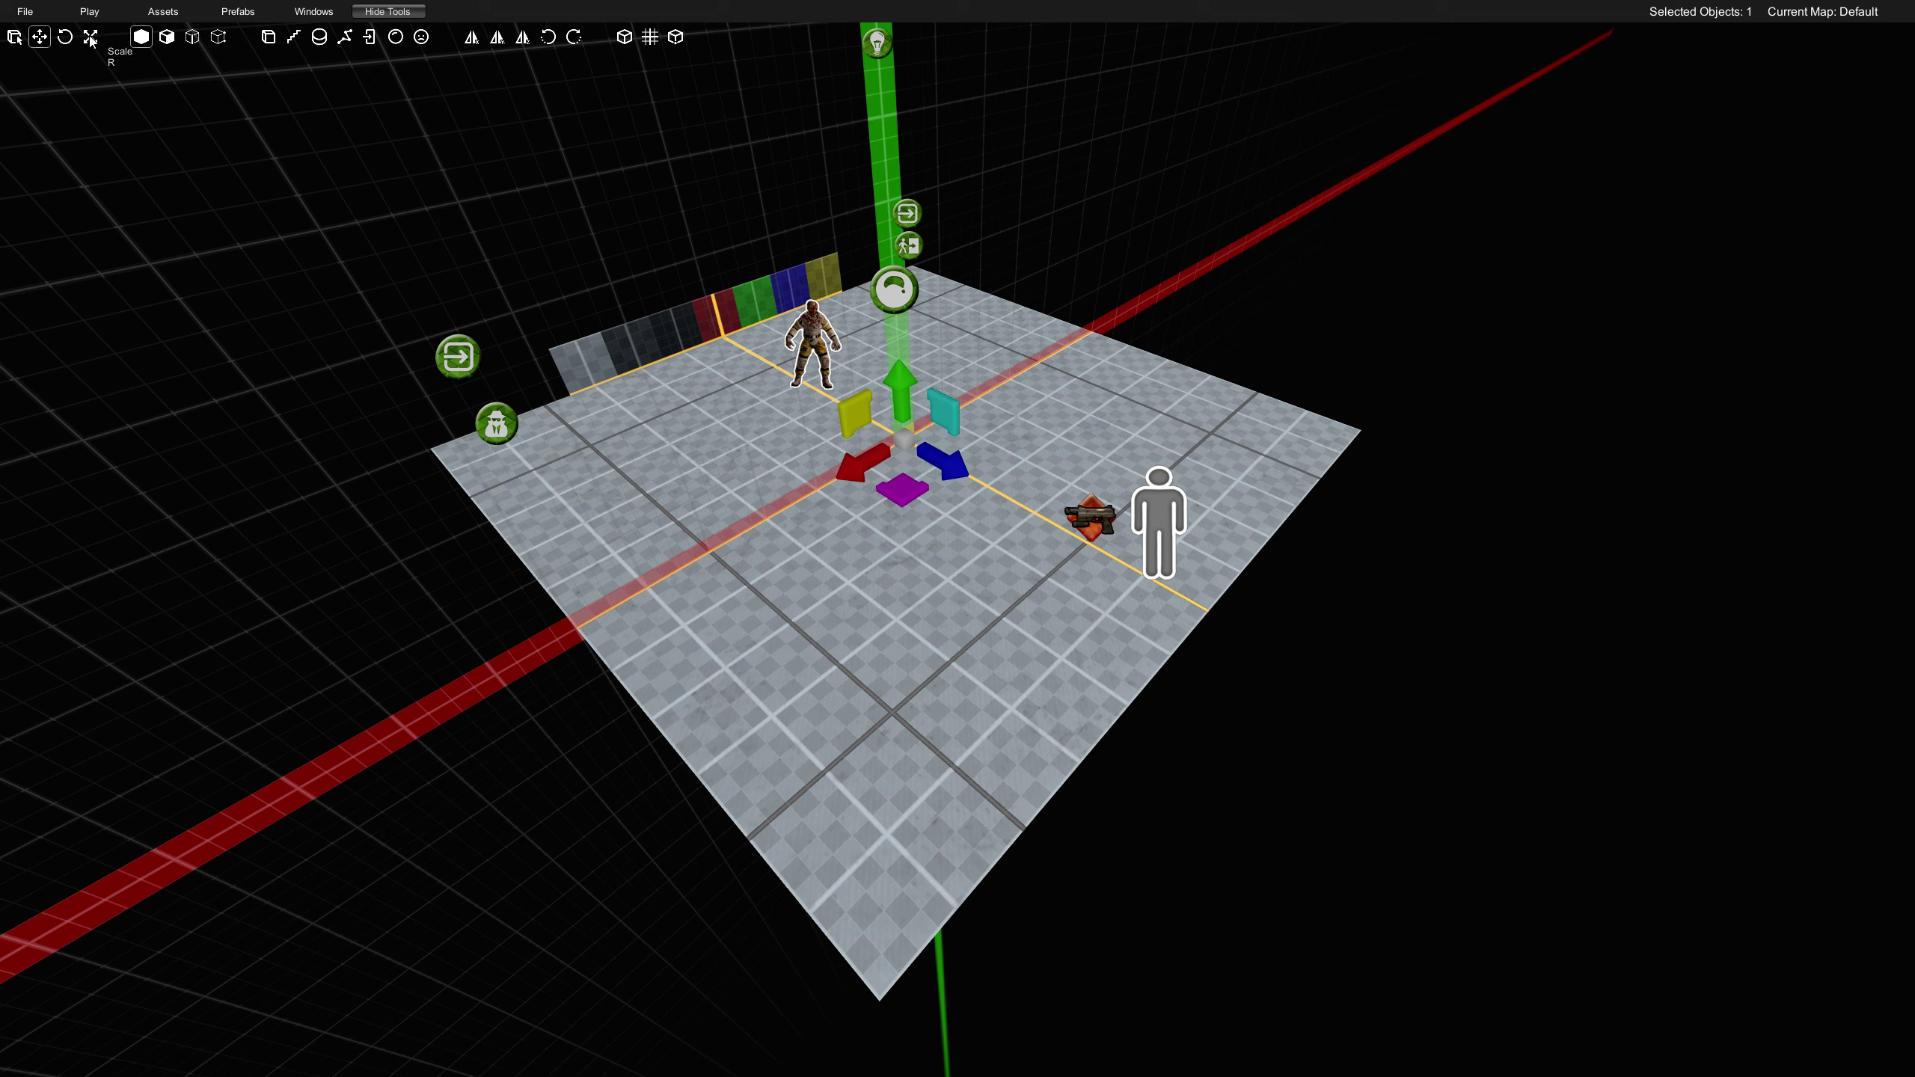
{"action": "left_click", "coordinate": [15, 39]}
{"action": "left_click_drag", "start_coordinate": [336, 232], "coordinate": [664, 532]}
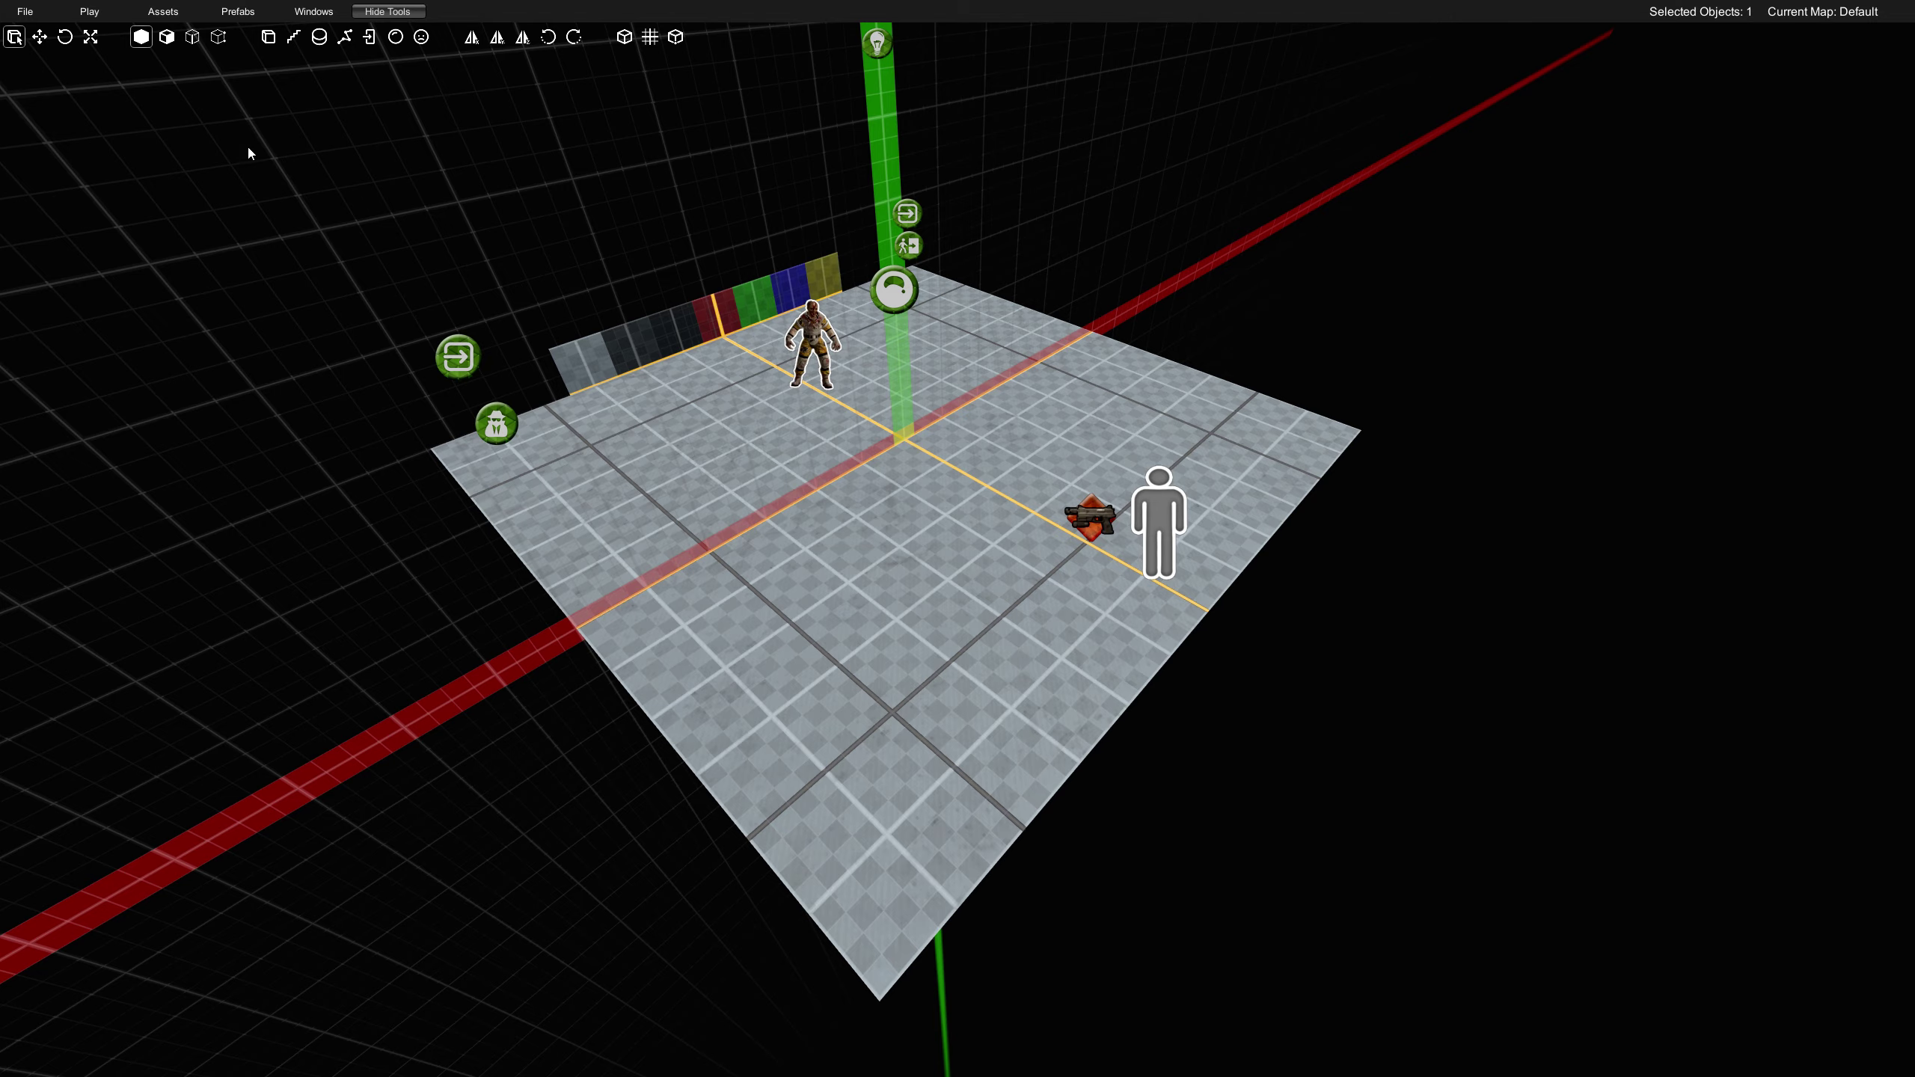
- Place a cube brush on the floor and move it off the platform, beyond the player spawn
{"action": "left_click", "coordinate": [922, 490]}
{"action": "key", "text": "w"}
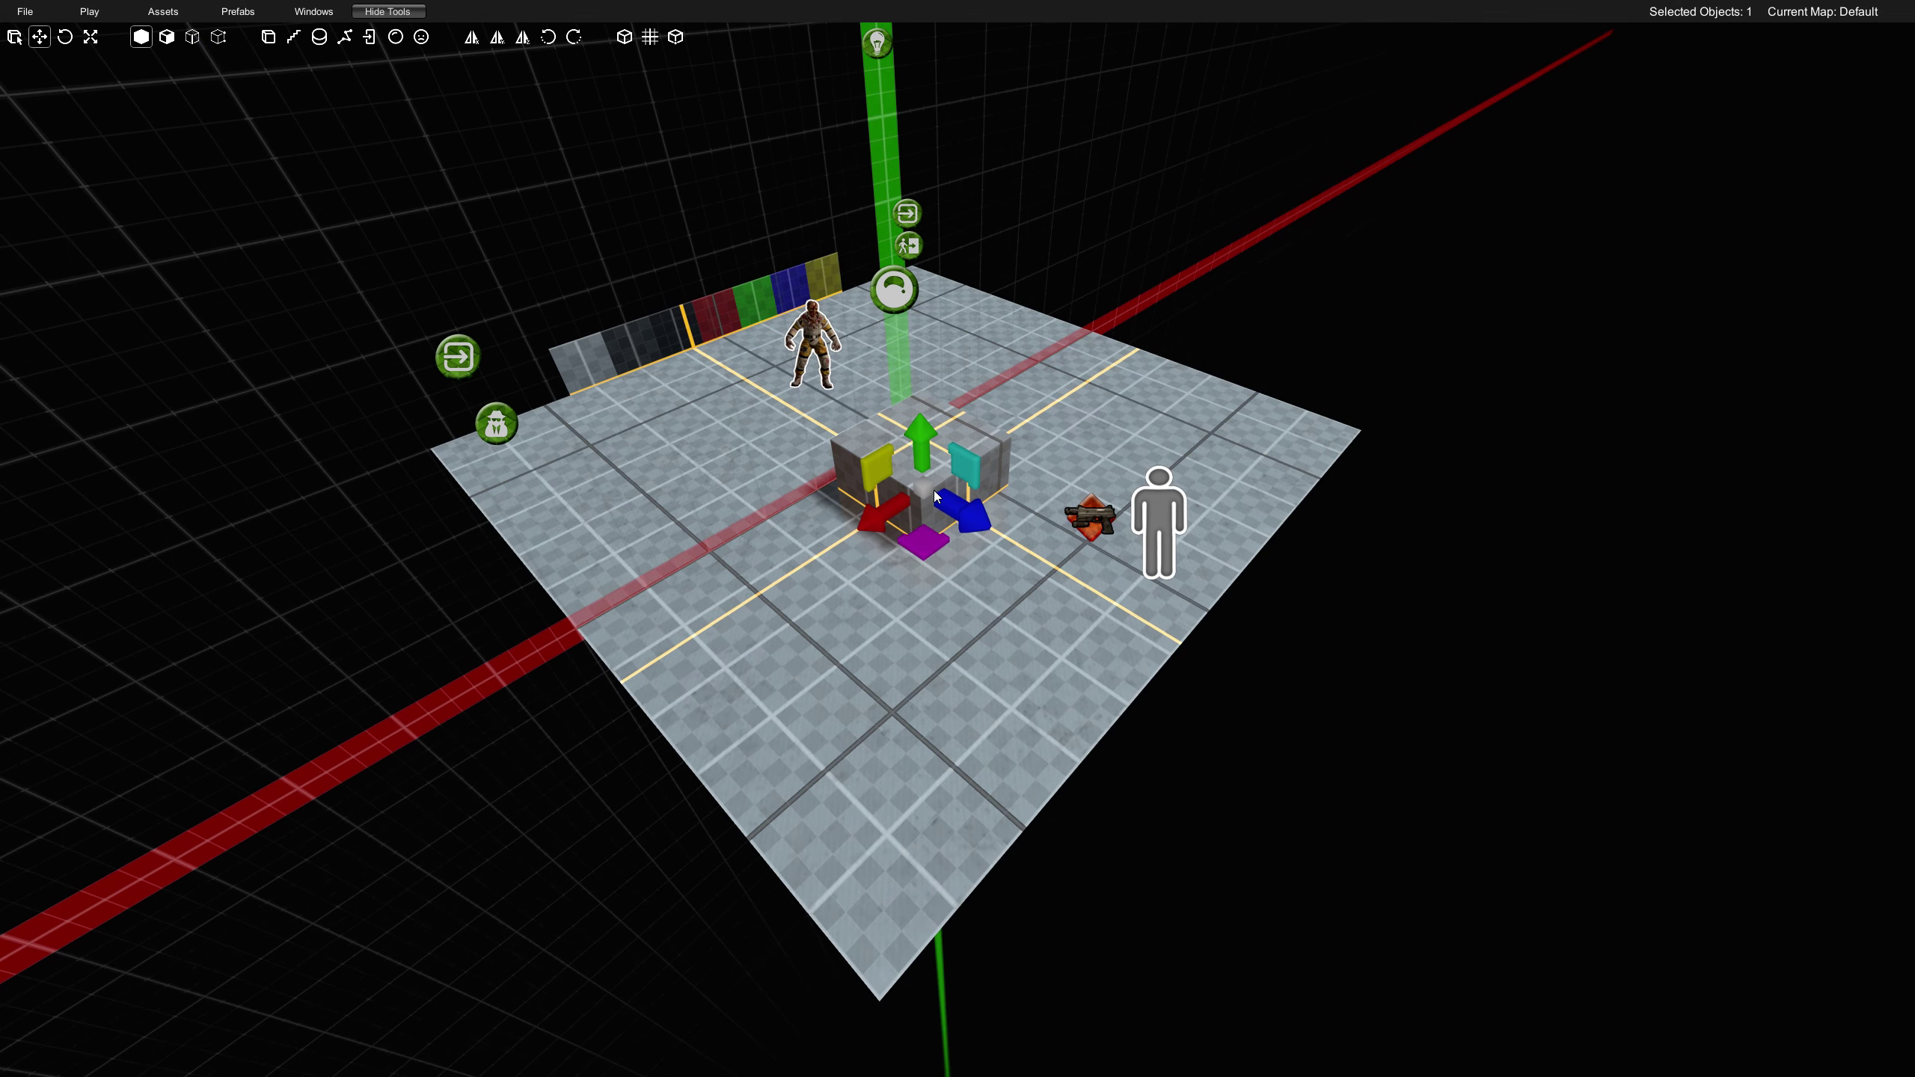
{"action": "left_click_drag", "start_coordinate": [926, 541], "coordinate": [1496, 788]}
- Try pulling a side face of the cube outward in Face Select mode, and undo the change
{"action": "key", "text": "d"}
{"action": "right_click_drag", "start_coordinate": [1237, 724], "coordinate": [1381, 729]}
{"action": "key", "text": "w"}
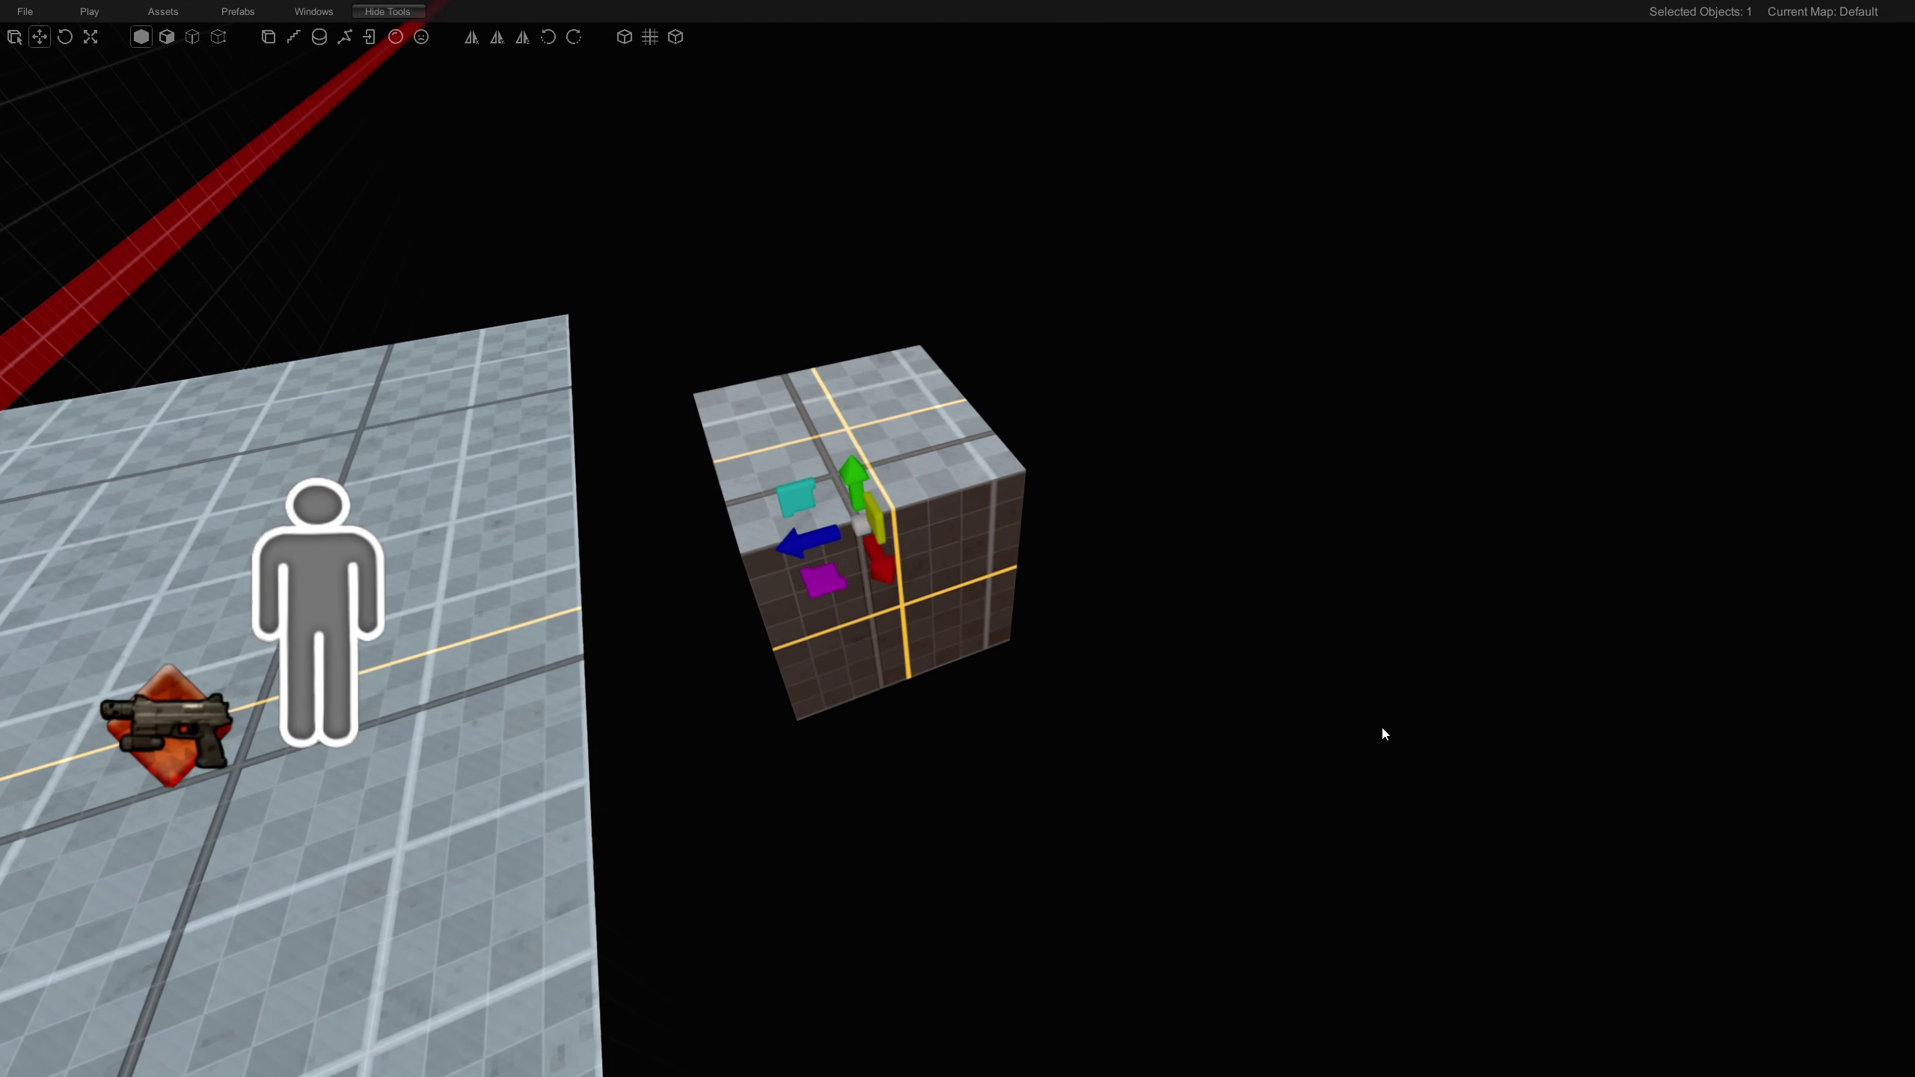
{"action": "left_click", "coordinate": [167, 37]}
{"action": "left_click", "coordinate": [886, 497]}
{"action": "right_click_drag", "start_coordinate": [885, 497], "coordinate": [859, 596]}
{"action": "left_click", "coordinate": [831, 456]}
{"action": "right_click_drag", "start_coordinate": [831, 455], "coordinate": [949, 457]}
{"action": "left_click_drag", "start_coordinate": [949, 457], "coordinate": [1134, 451]}
{"action": "key", "text": "ctrl+z"}
- Try moving the cube's vertical corner edge and upper front edge in Edge Select mode, and undo the change
{"action": "left_click", "coordinate": [192, 37]}
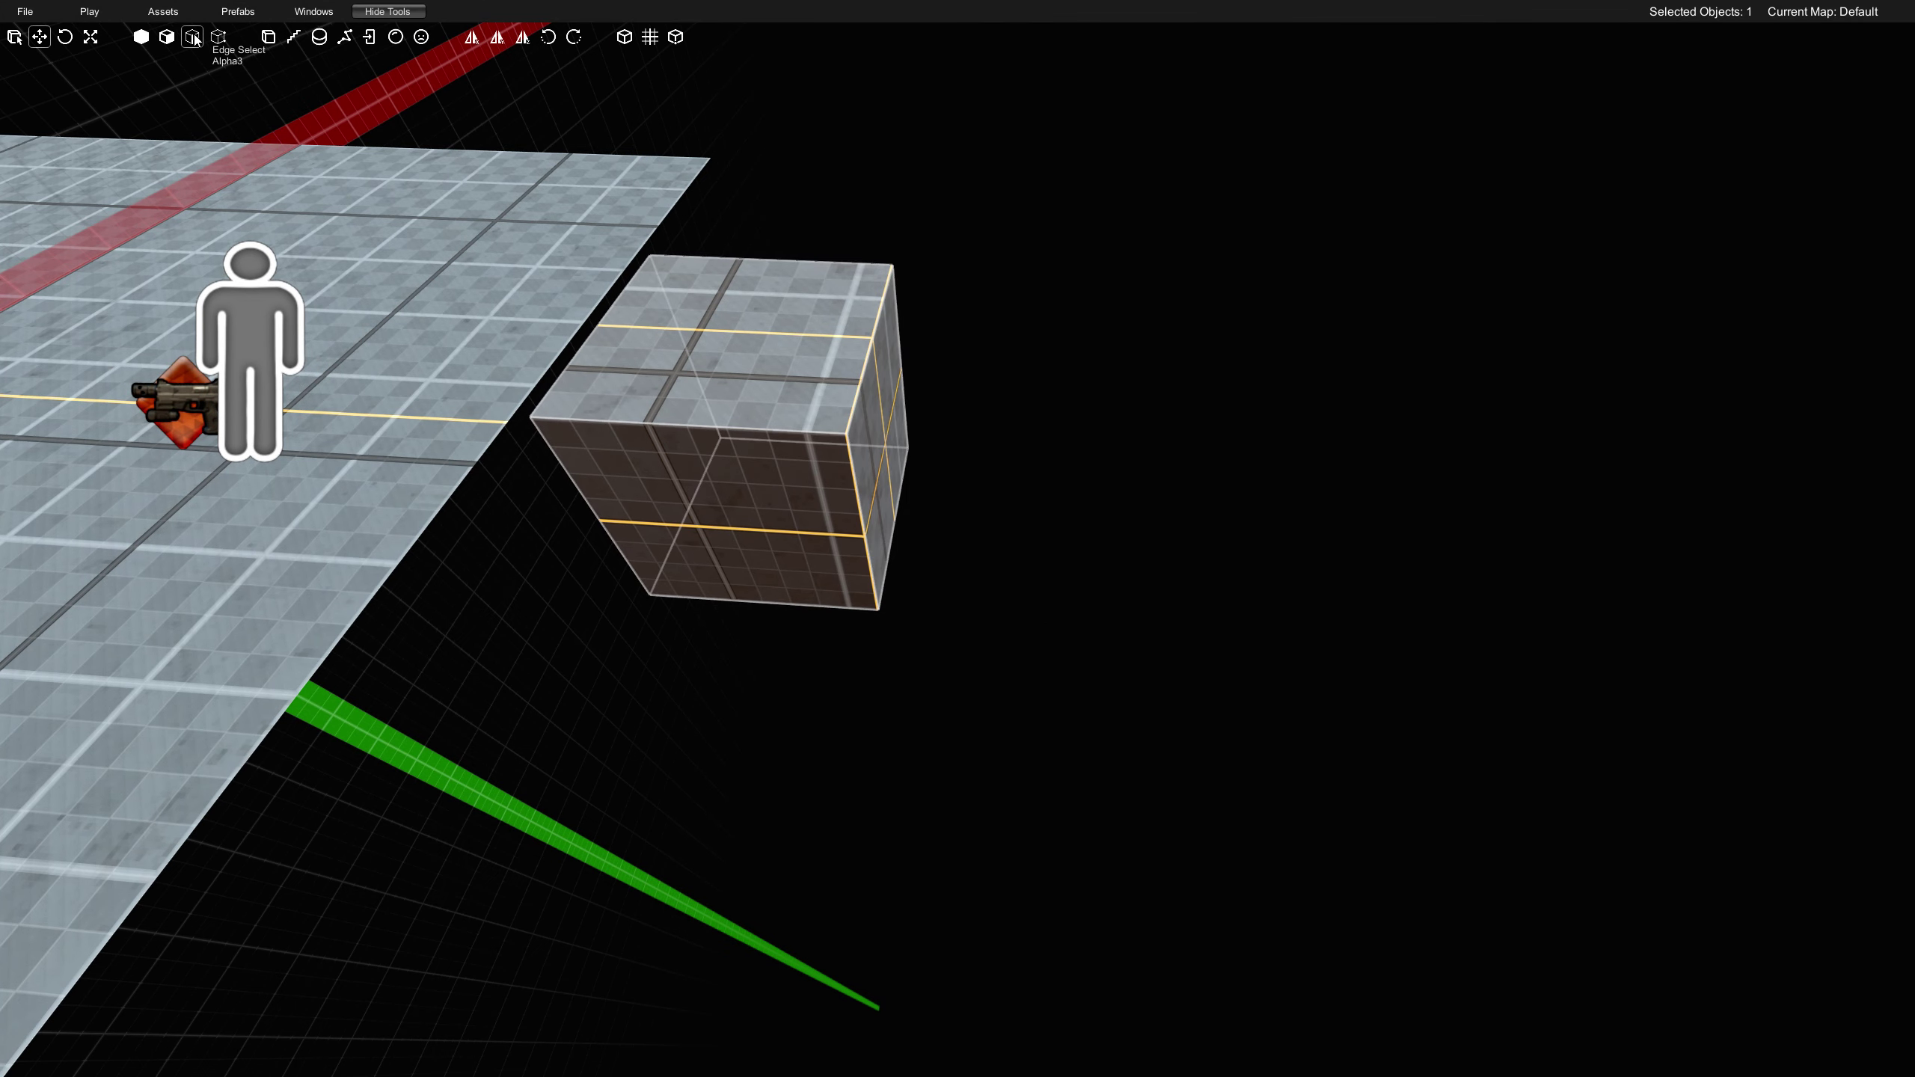
{"action": "left_click", "coordinate": [854, 502]}
{"action": "left_click_drag", "start_coordinate": [877, 547], "coordinate": [911, 582]}
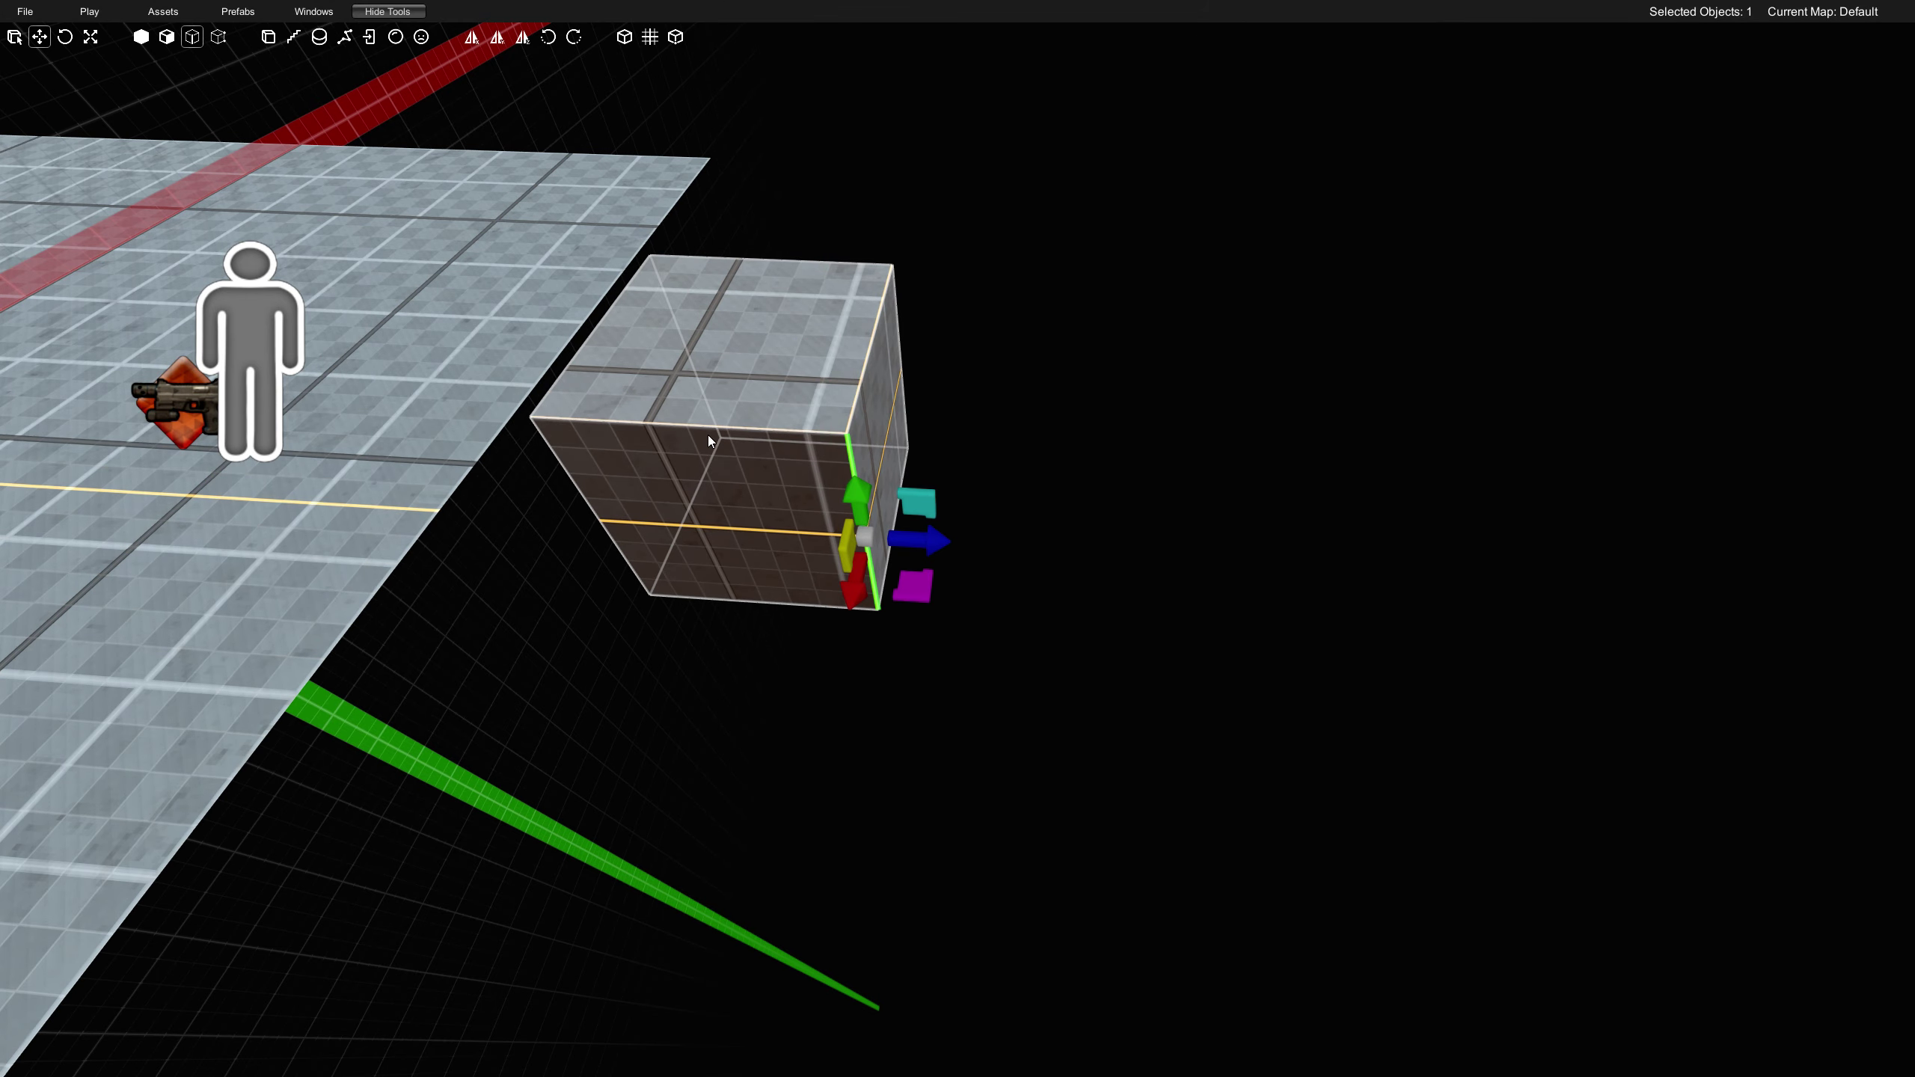
{"action": "left_click", "coordinate": [693, 370]}
{"action": "left_click", "coordinate": [796, 427]}
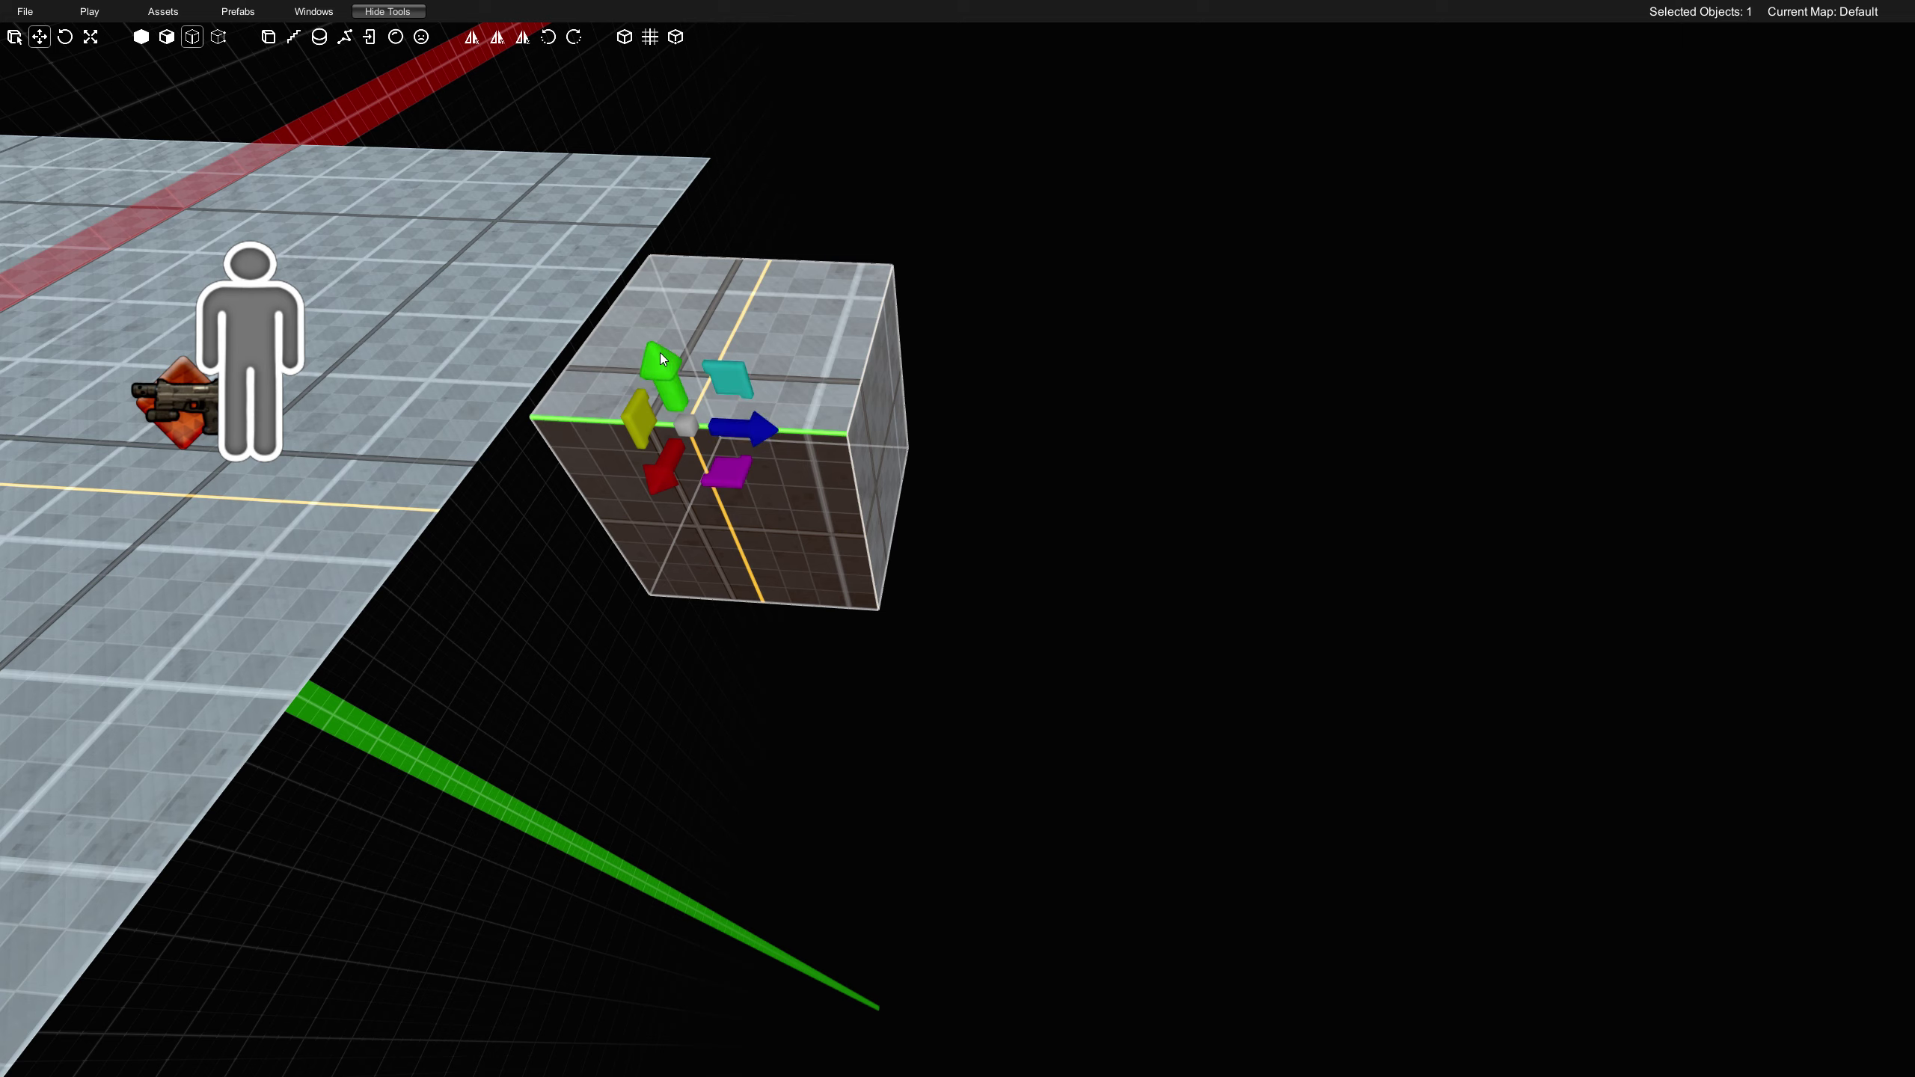
{"action": "left_click_drag", "start_coordinate": [667, 375], "coordinate": [717, 509]}
{"action": "key", "text": "ctrl+z"}
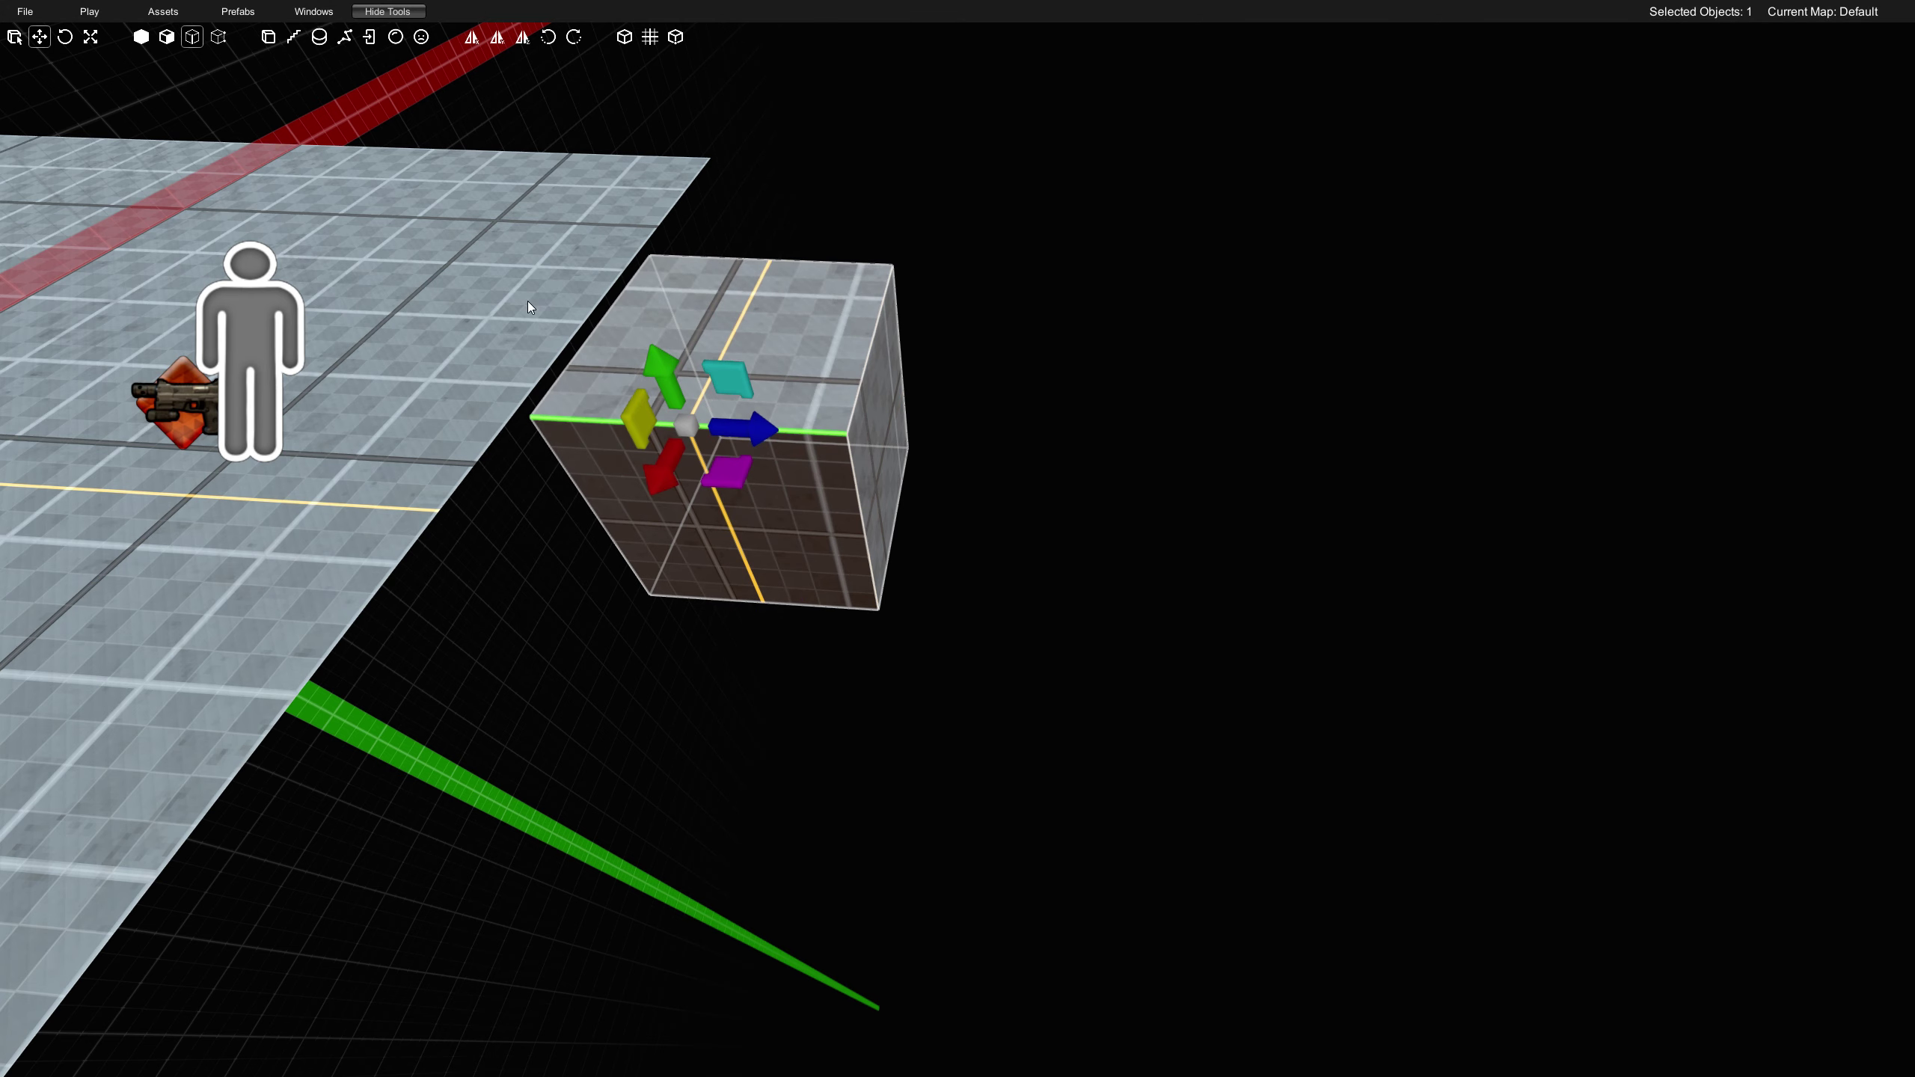
- Try moving an upper corner of the cube in Vertex Select mode
{"action": "left_click", "coordinate": [218, 36]}
{"action": "left_click", "coordinate": [874, 279]}
{"action": "left_click_drag", "start_coordinate": [931, 310], "coordinate": [1016, 419]}
{"action": "middle_click_drag", "start_coordinate": [1015, 414], "coordinate": [958, 505]}
{"action": "left_click_drag", "start_coordinate": [957, 504], "coordinate": [1198, 450]}
{"action": "middle_click_drag", "start_coordinate": [1198, 450], "coordinate": [1245, 571]}
- Select edges of the cube in Edge Select mode and return to whole-object selection
{"action": "key", "text": "3"}
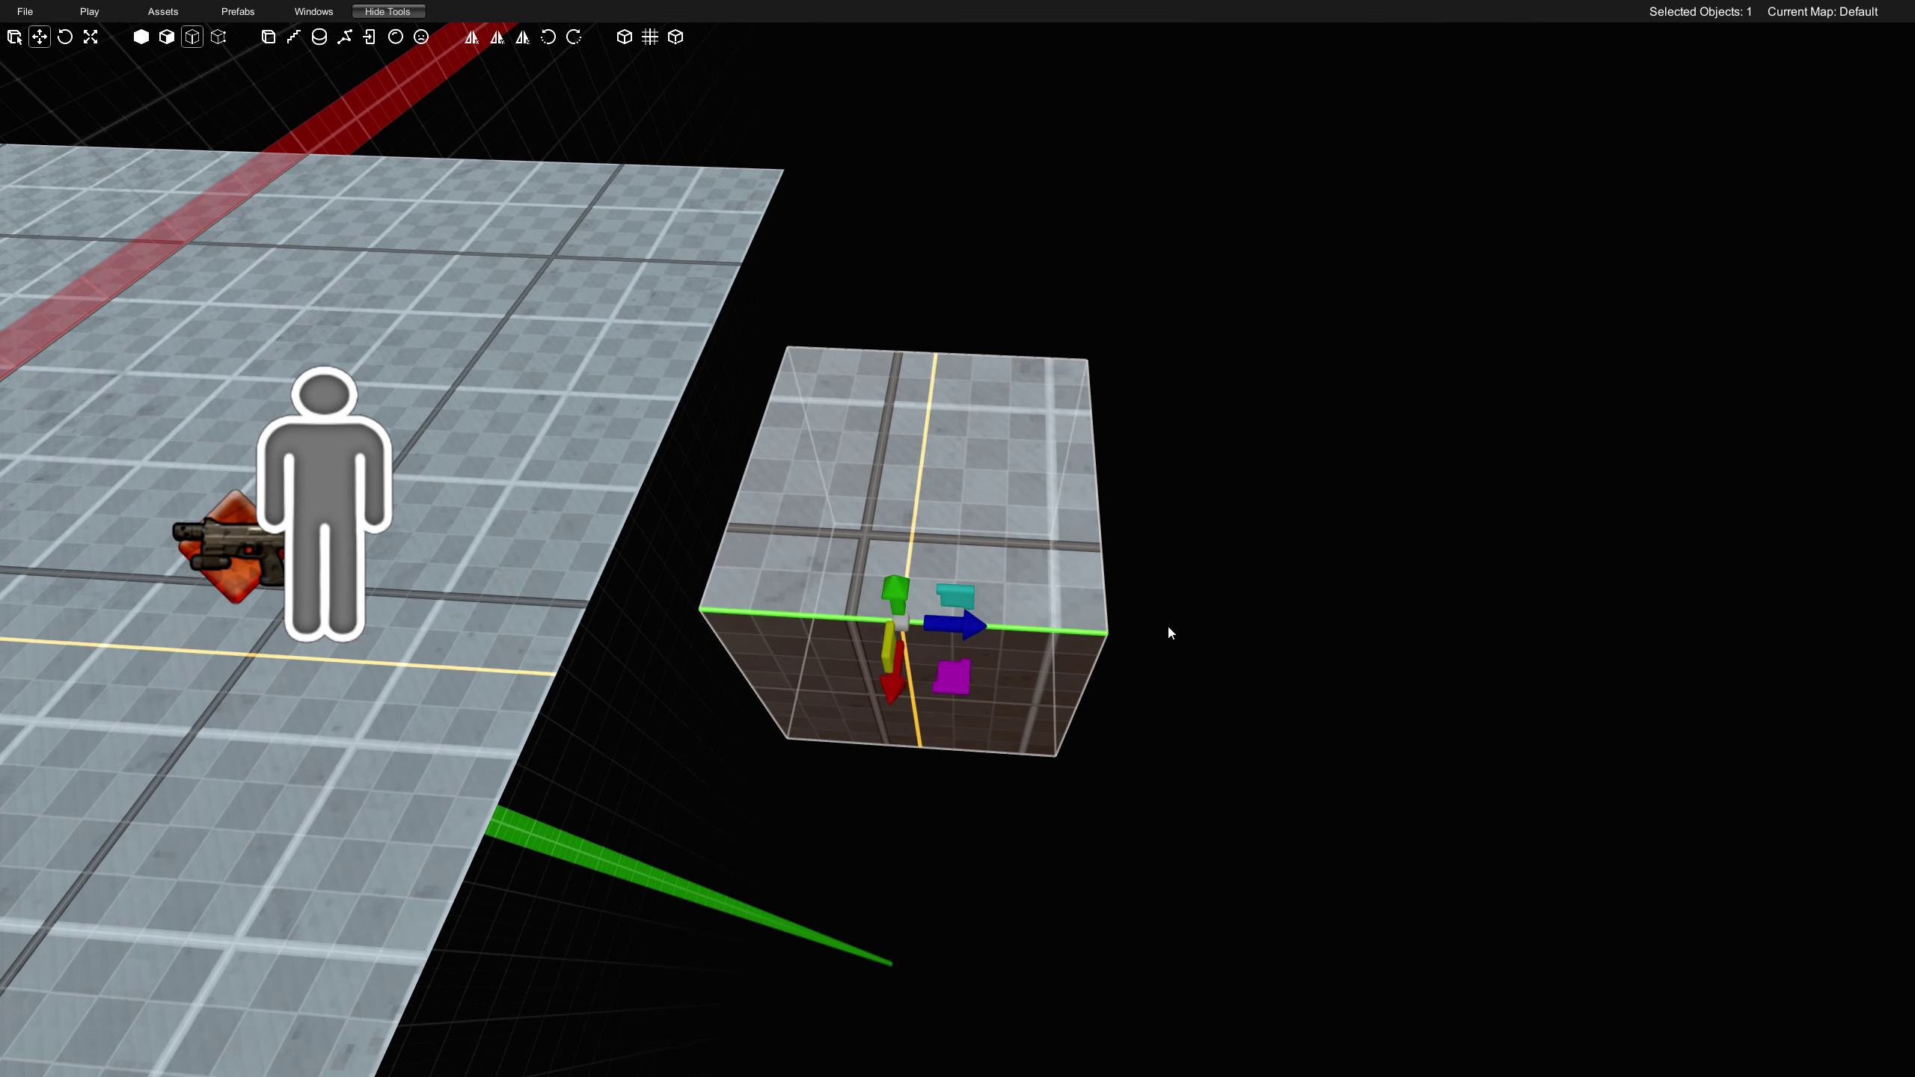
{"action": "middle_click_drag", "start_coordinate": [1168, 630], "coordinate": [1098, 542]}
{"action": "left_click", "coordinate": [1009, 477]}
{"action": "middle_click_drag", "start_coordinate": [1017, 480], "coordinate": [1035, 525]}
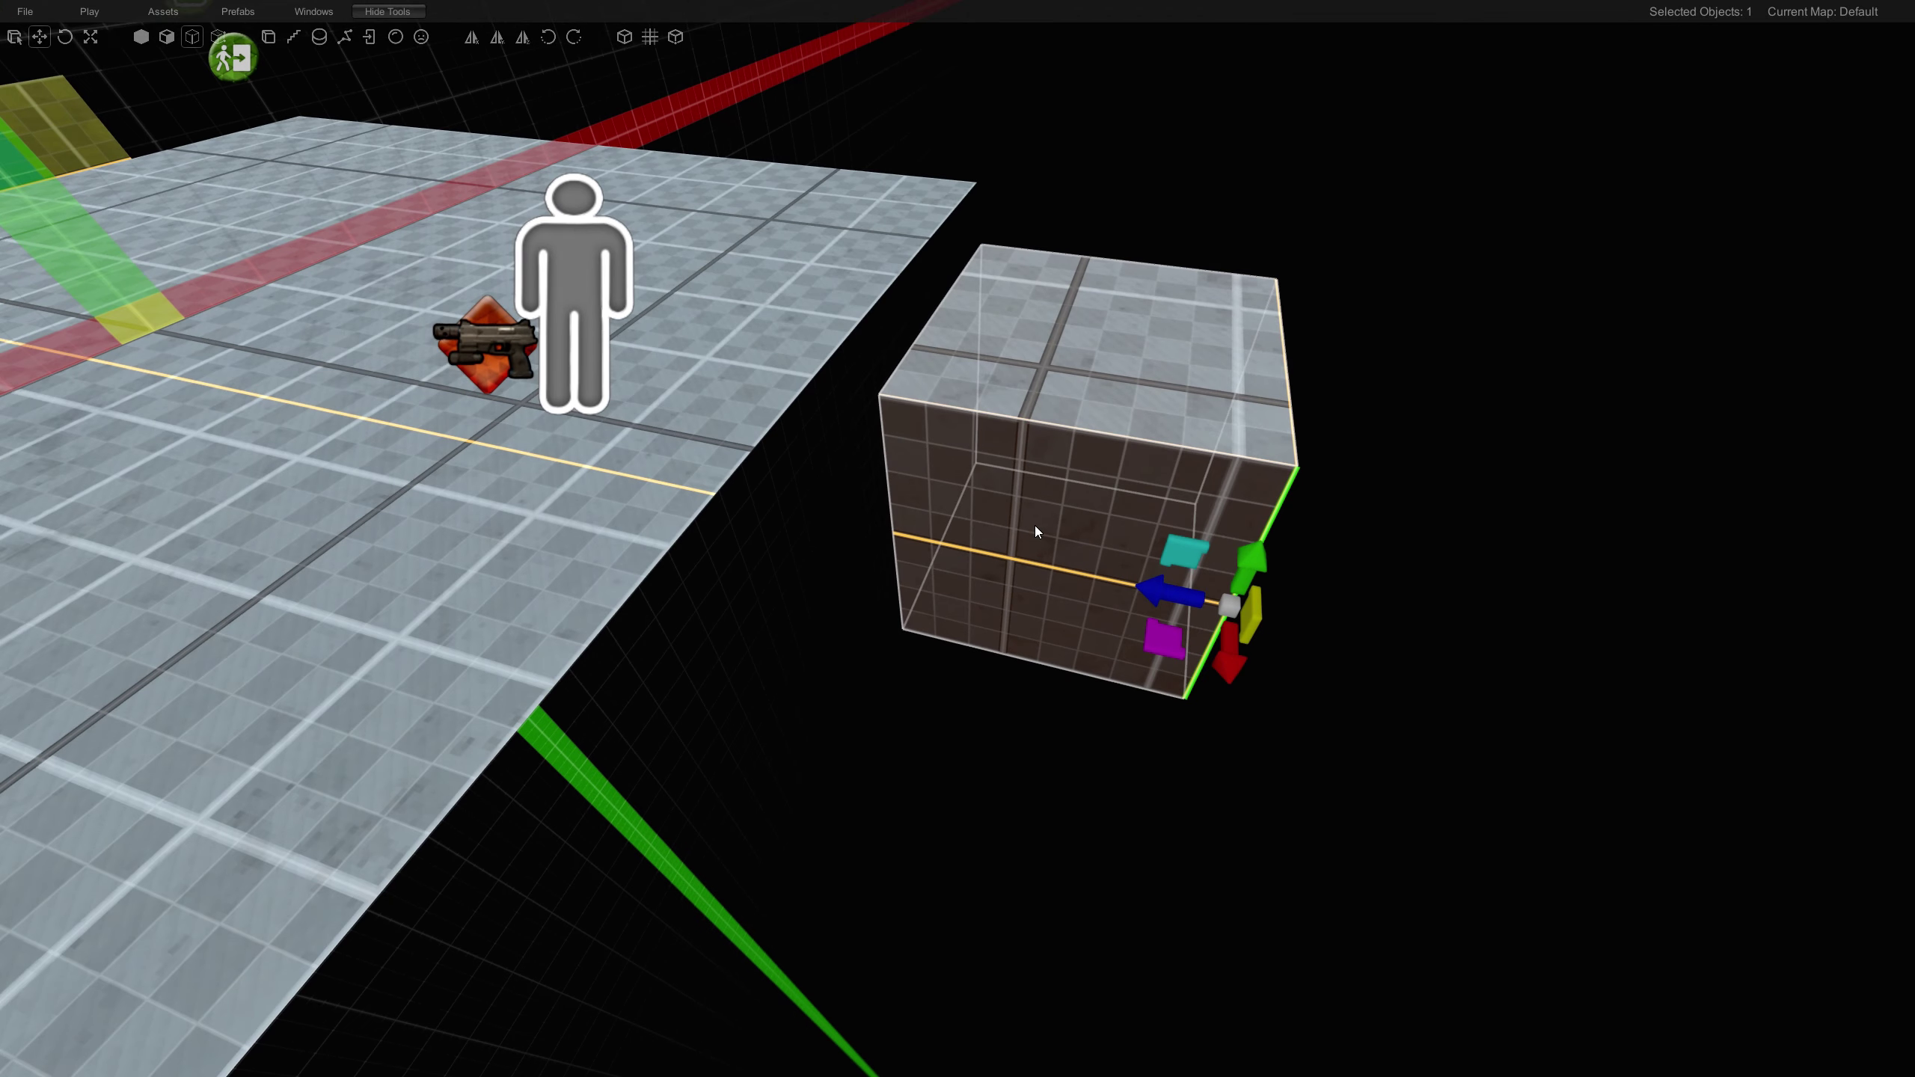
{"action": "middle_click_drag", "start_coordinate": [982, 446], "coordinate": [1089, 499]}
{"action": "key", "text": "1"}
- Draw a large box brush on the floor beside the centre axis and raise it into a block
{"action": "right_click_drag", "start_coordinate": [1086, 503], "coordinate": [1071, 503]}
{"action": "right_click_drag", "start_coordinate": [725, 333], "coordinate": [676, 337]}
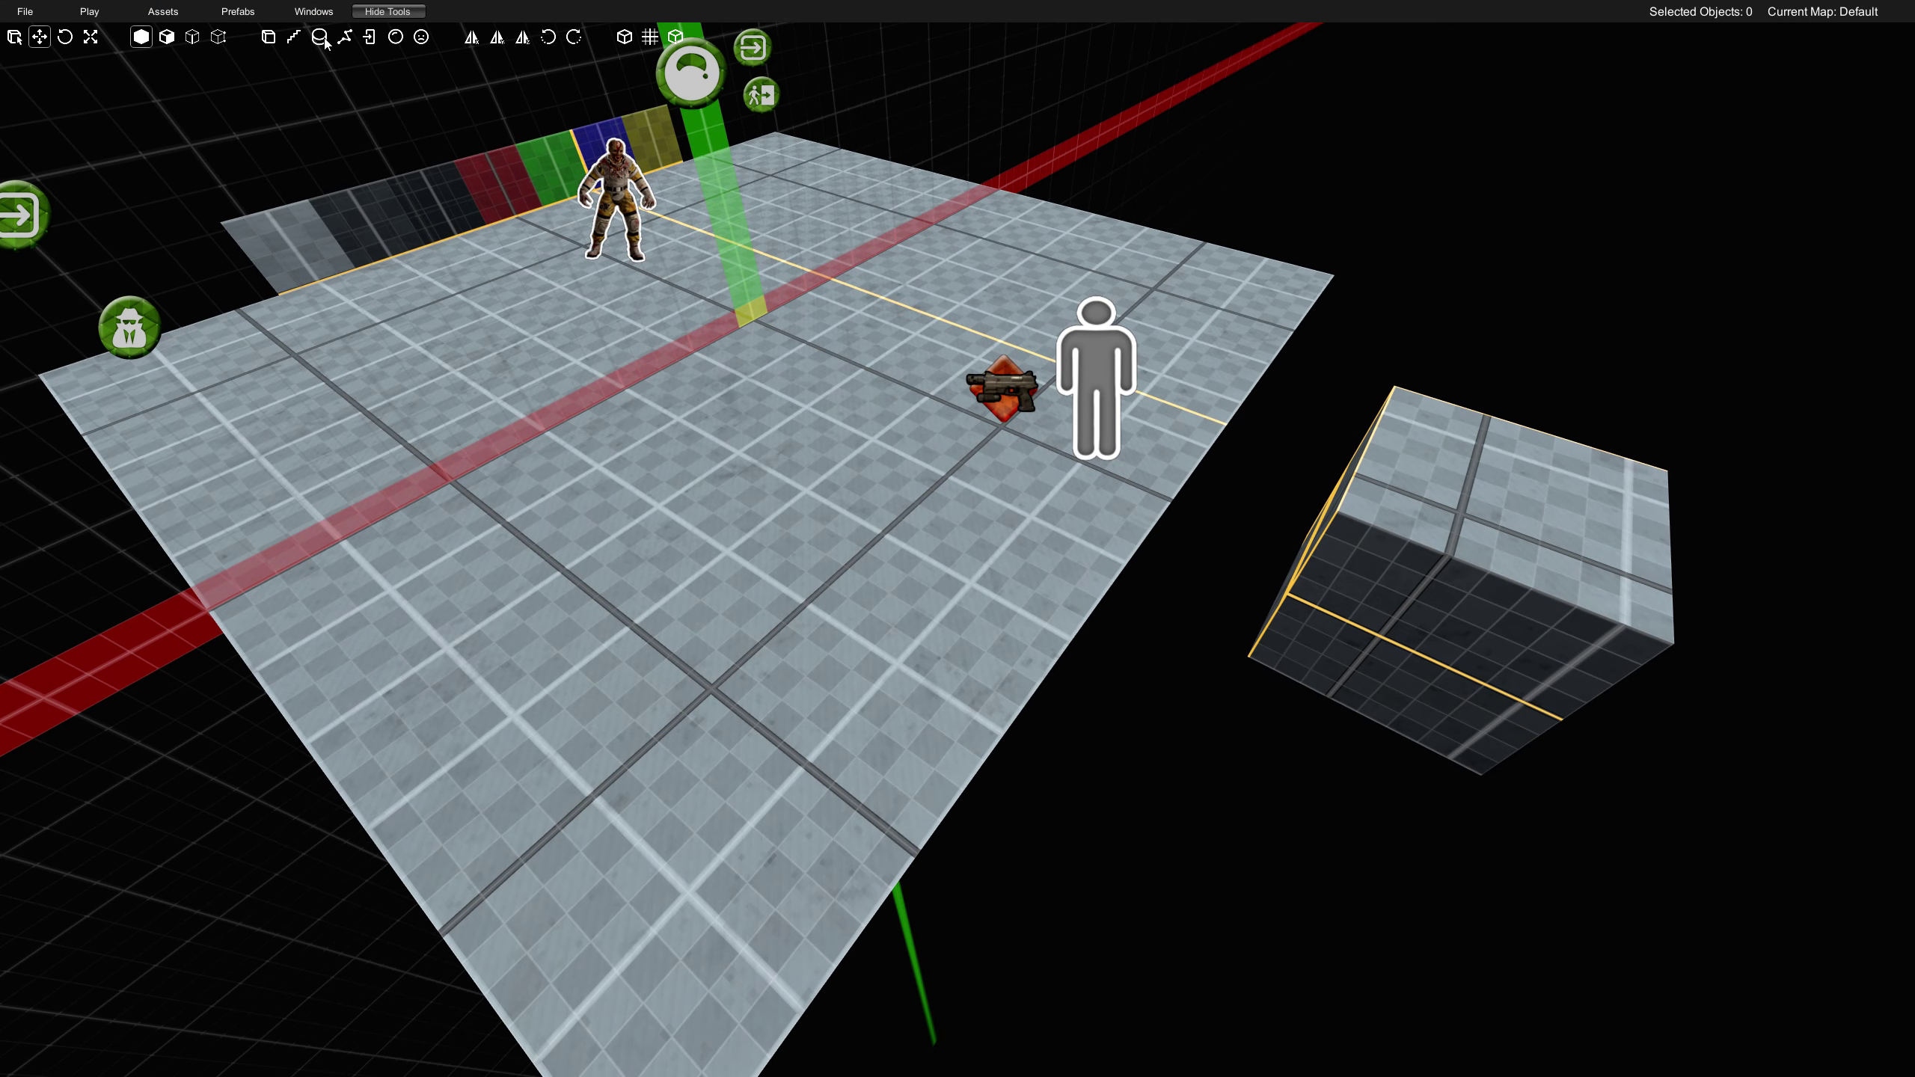
{"action": "left_click", "coordinate": [268, 44]}
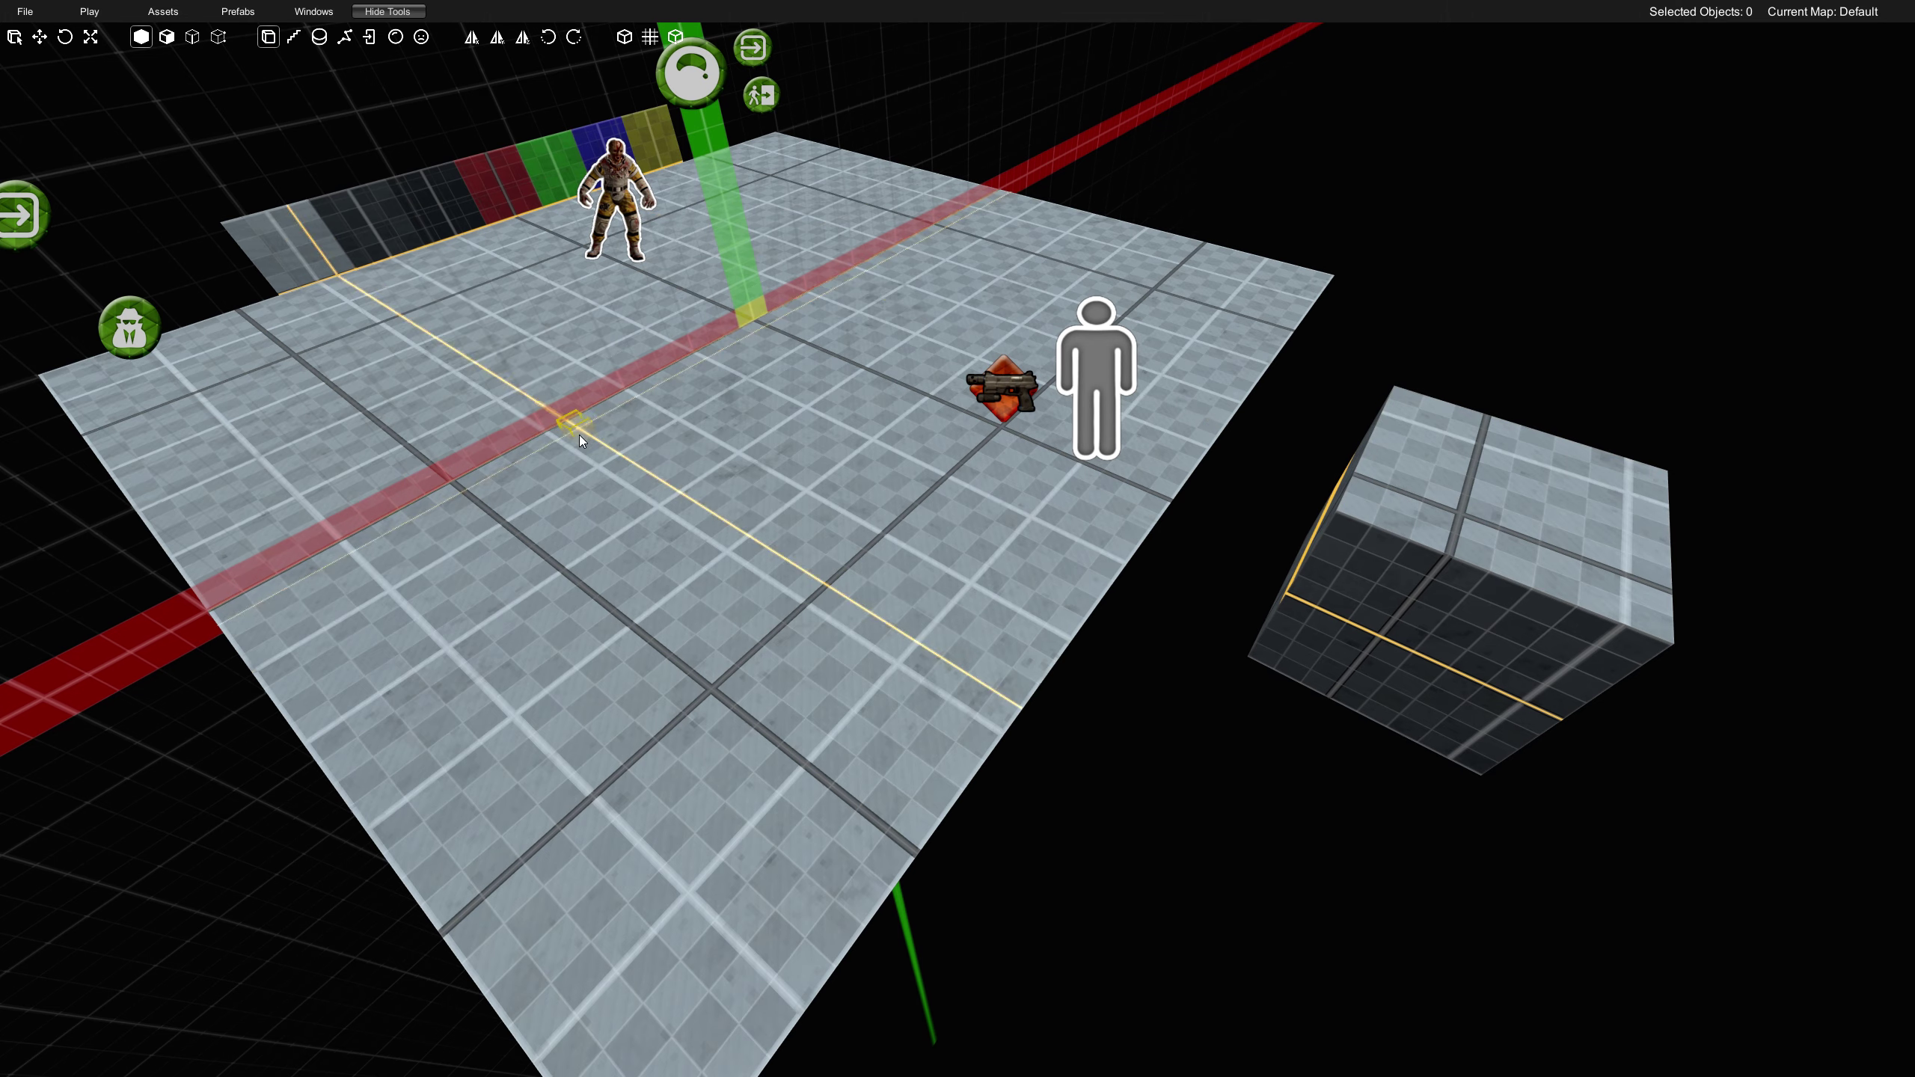
{"action": "left_click_drag", "start_coordinate": [560, 374], "coordinate": [534, 683]}
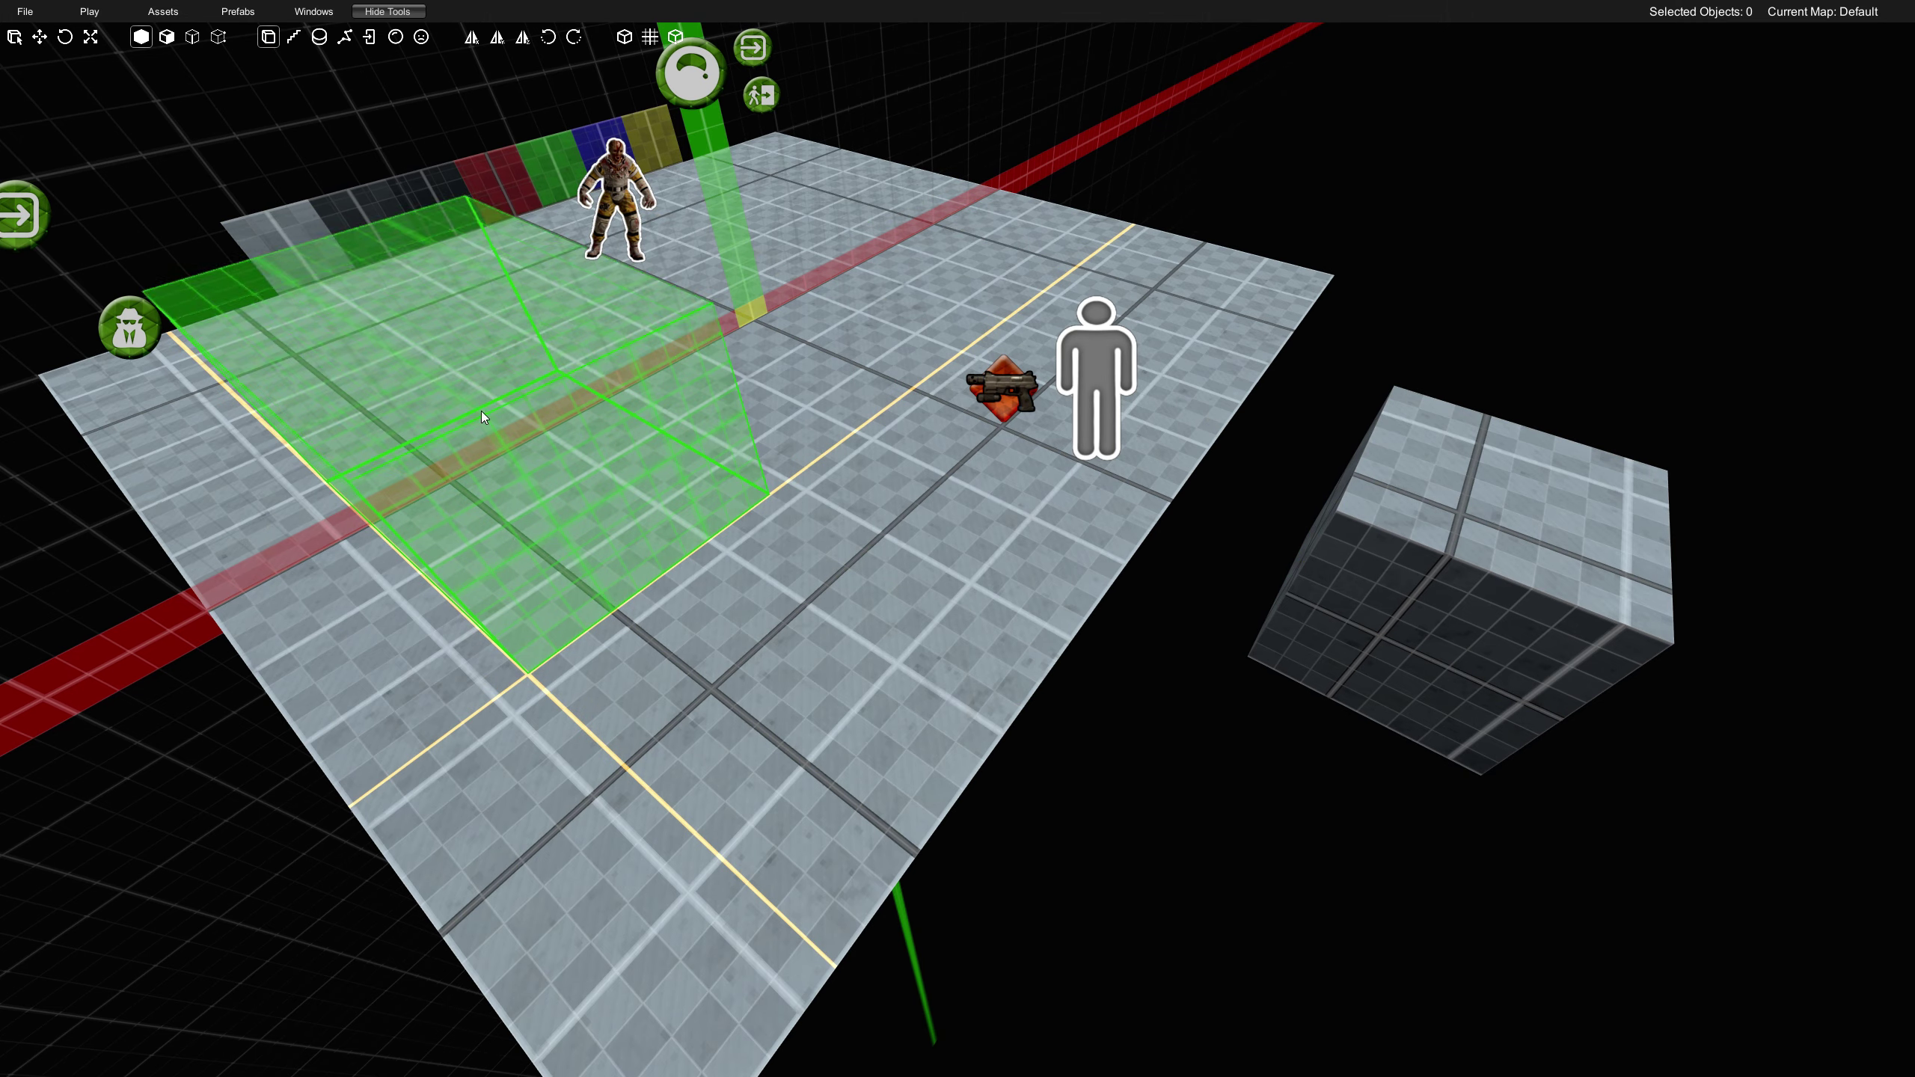
{"action": "left_click", "coordinate": [439, 272]}
- Draw a staircase brush on the floor leading up to the top of the large block
{"action": "key", "text": "s"}
{"action": "mouse_move", "coordinate": [781, 469]}
{"action": "right_mouse_down"}
{"action": "mouse_move", "coordinate": [753, 454]}
{"action": "mouse_move", "coordinate": [772, 458]}
{"action": "right_mouse_up"}
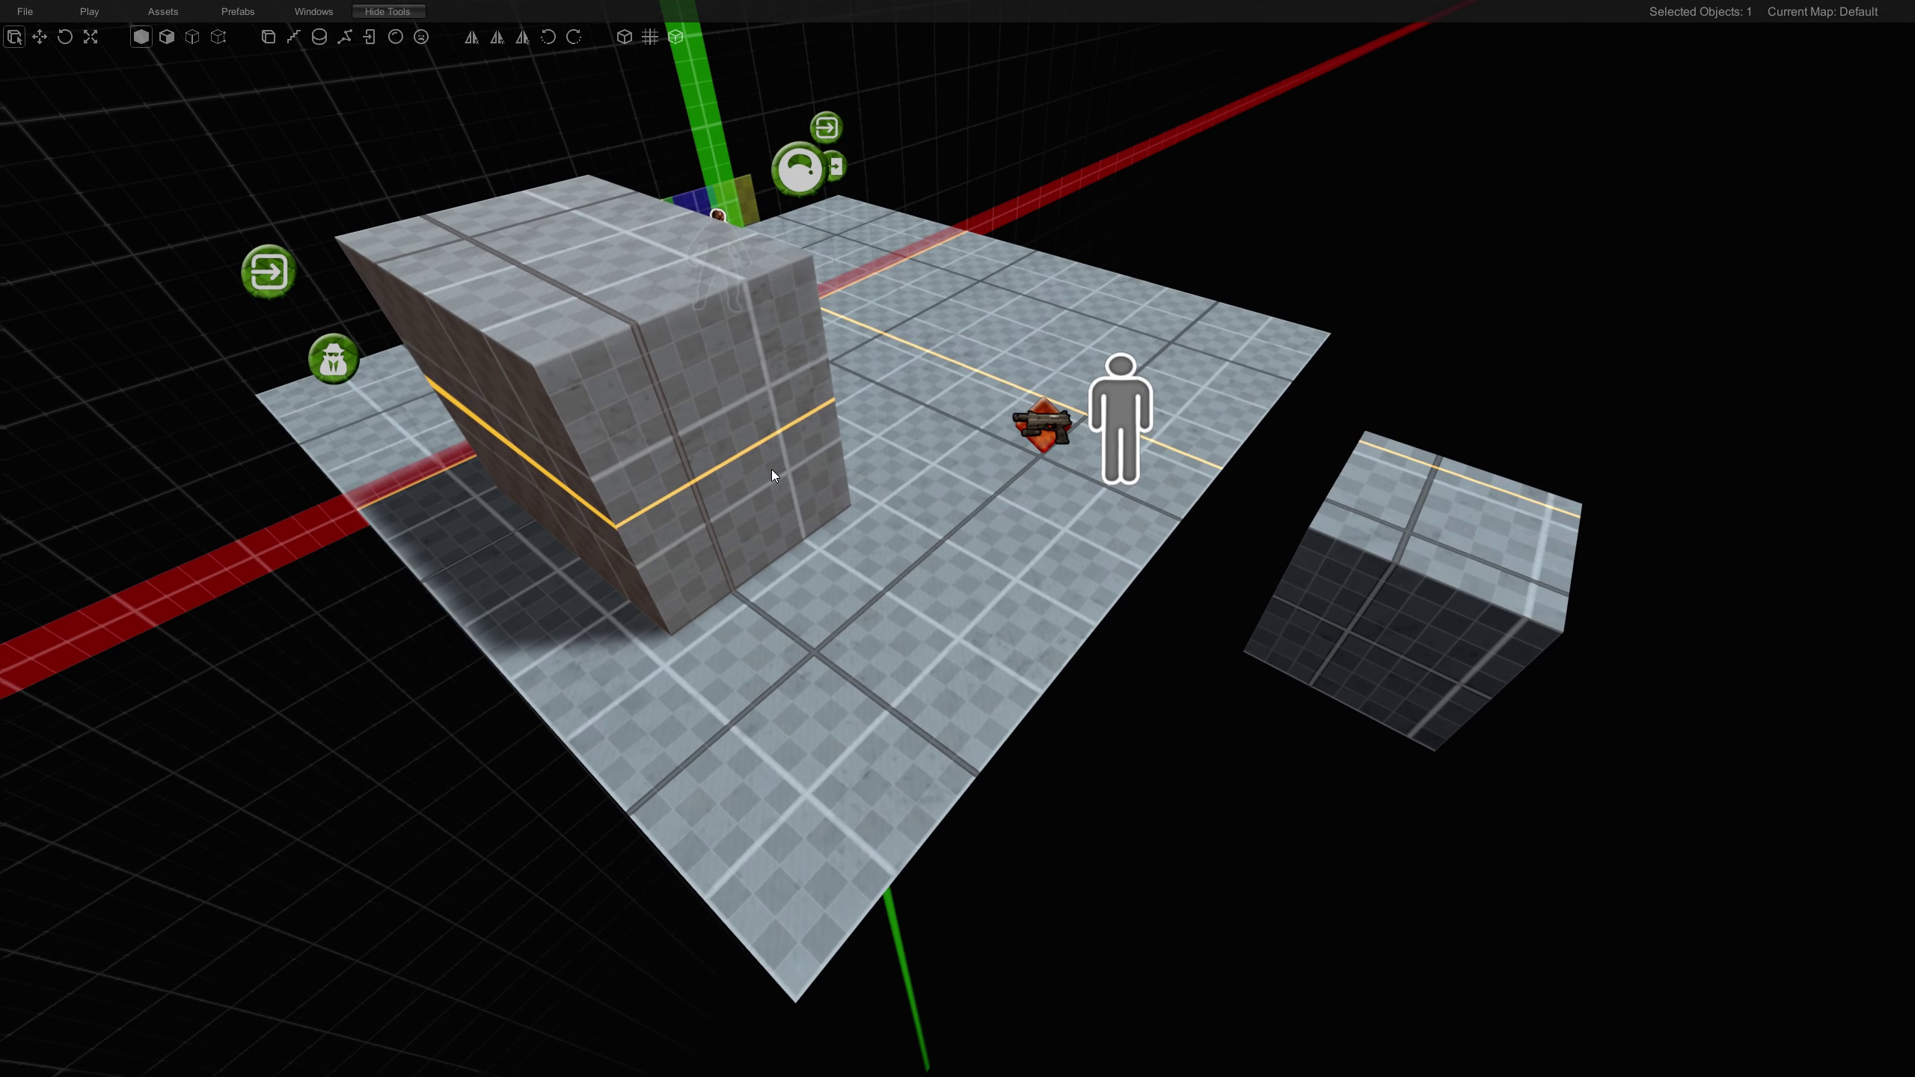
{"action": "middle_click_drag", "start_coordinate": [772, 470], "coordinate": [359, 105]}
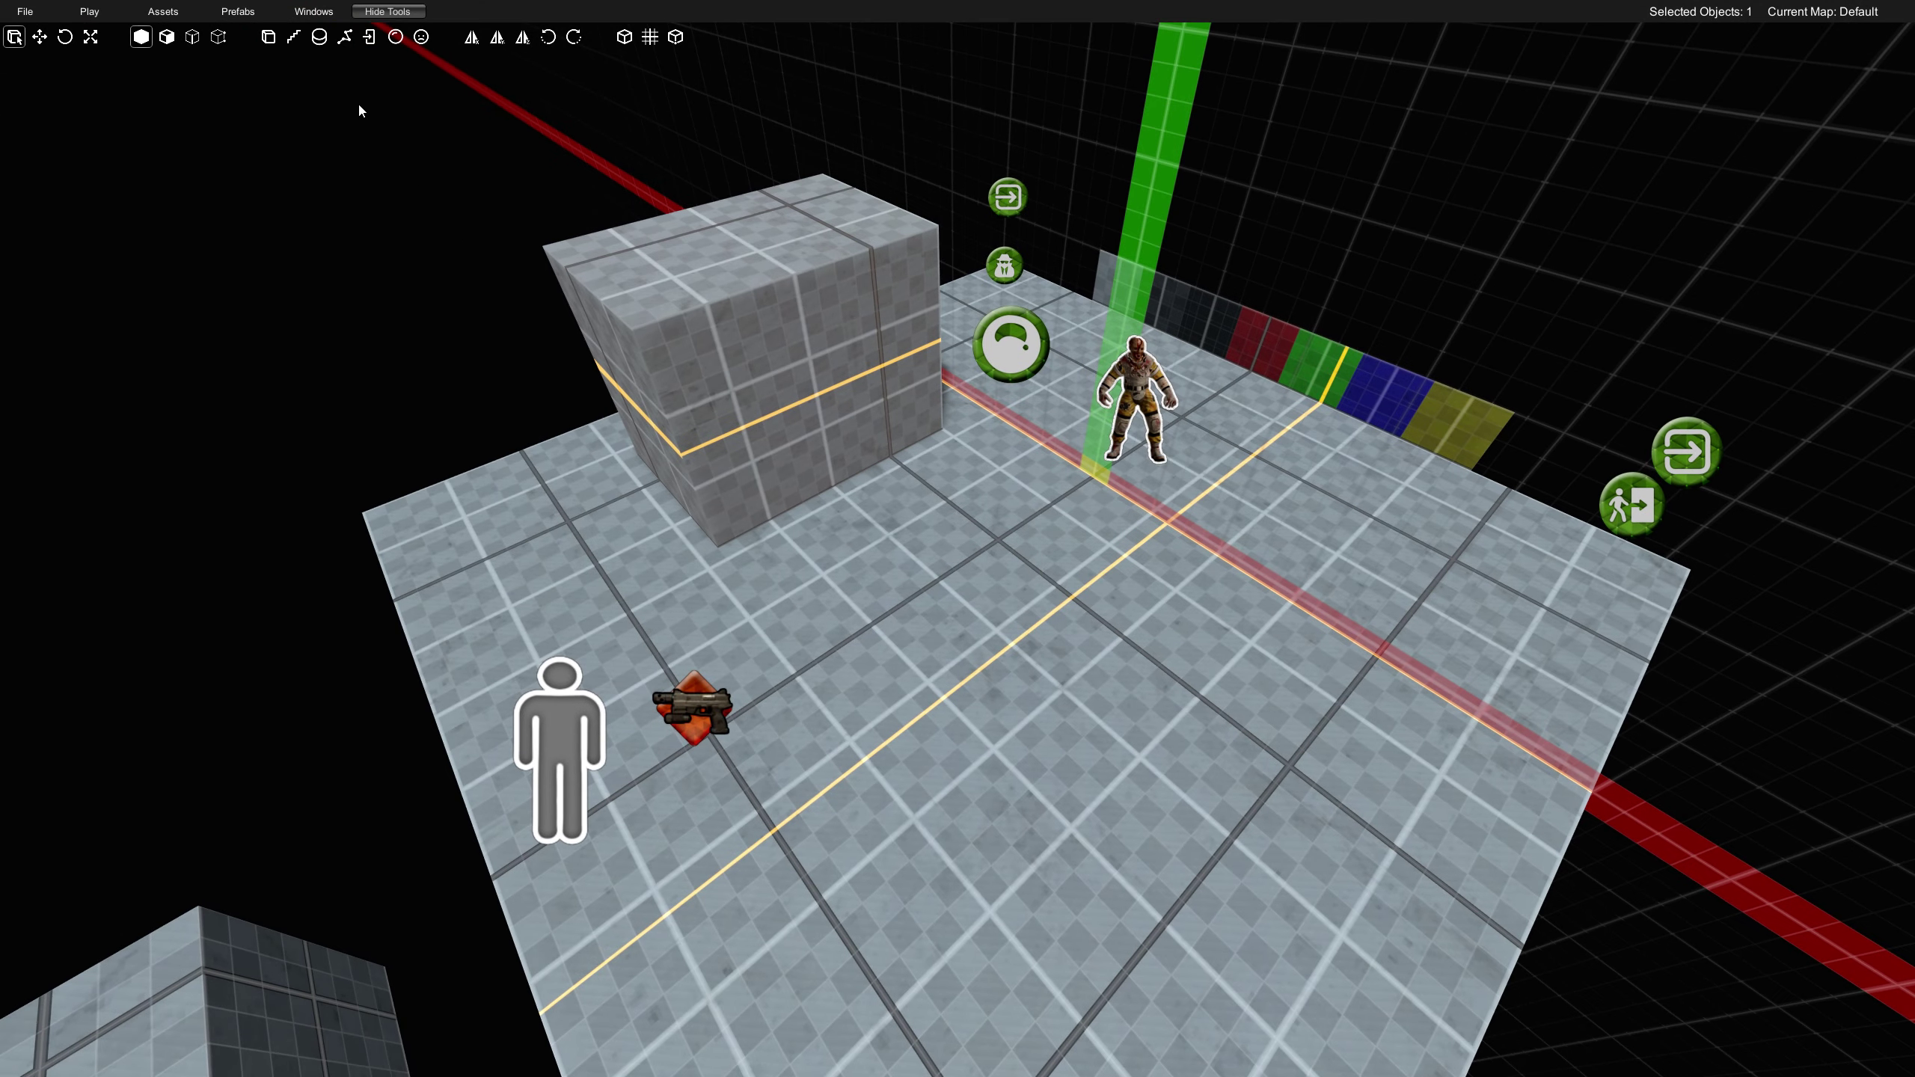
{"action": "left_click", "coordinate": [294, 37]}
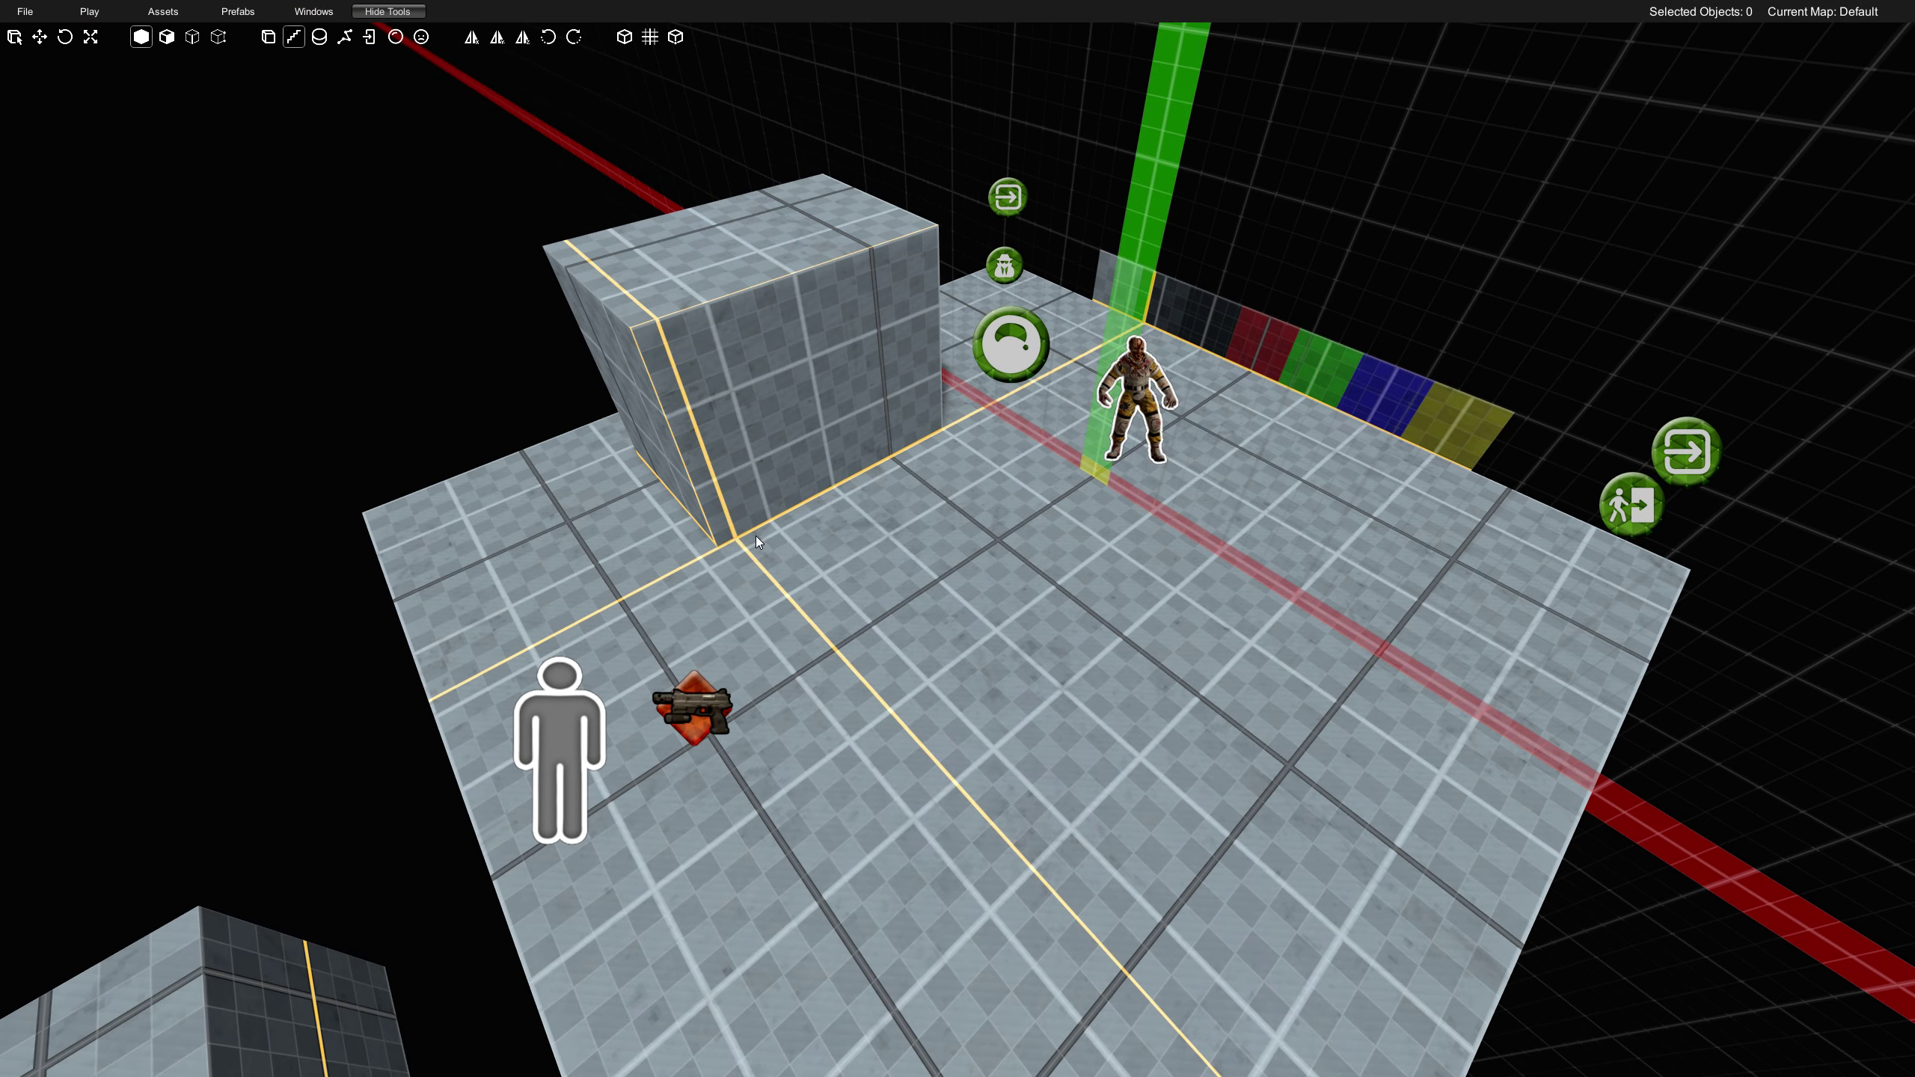
{"action": "left_click_drag", "start_coordinate": [956, 580], "coordinate": [1243, 734]}
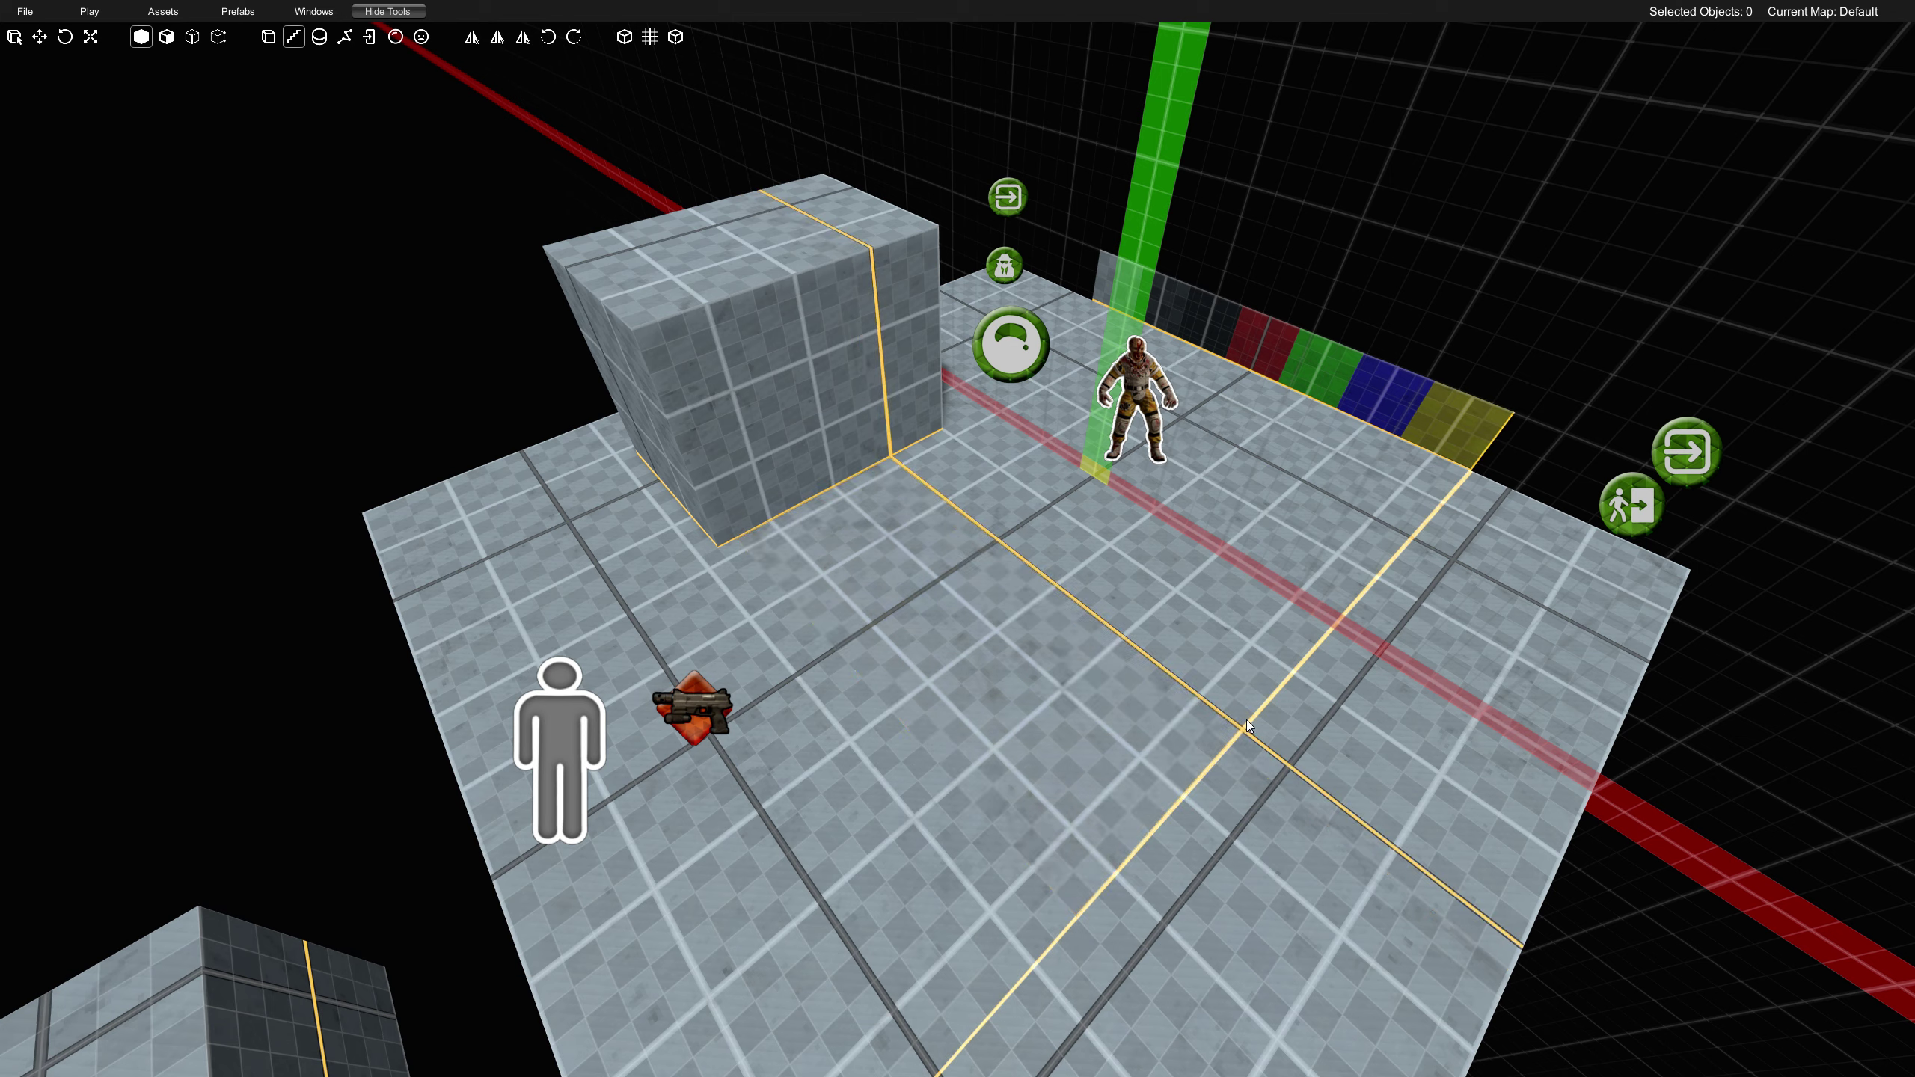
{"action": "left_click", "coordinate": [1221, 409]}
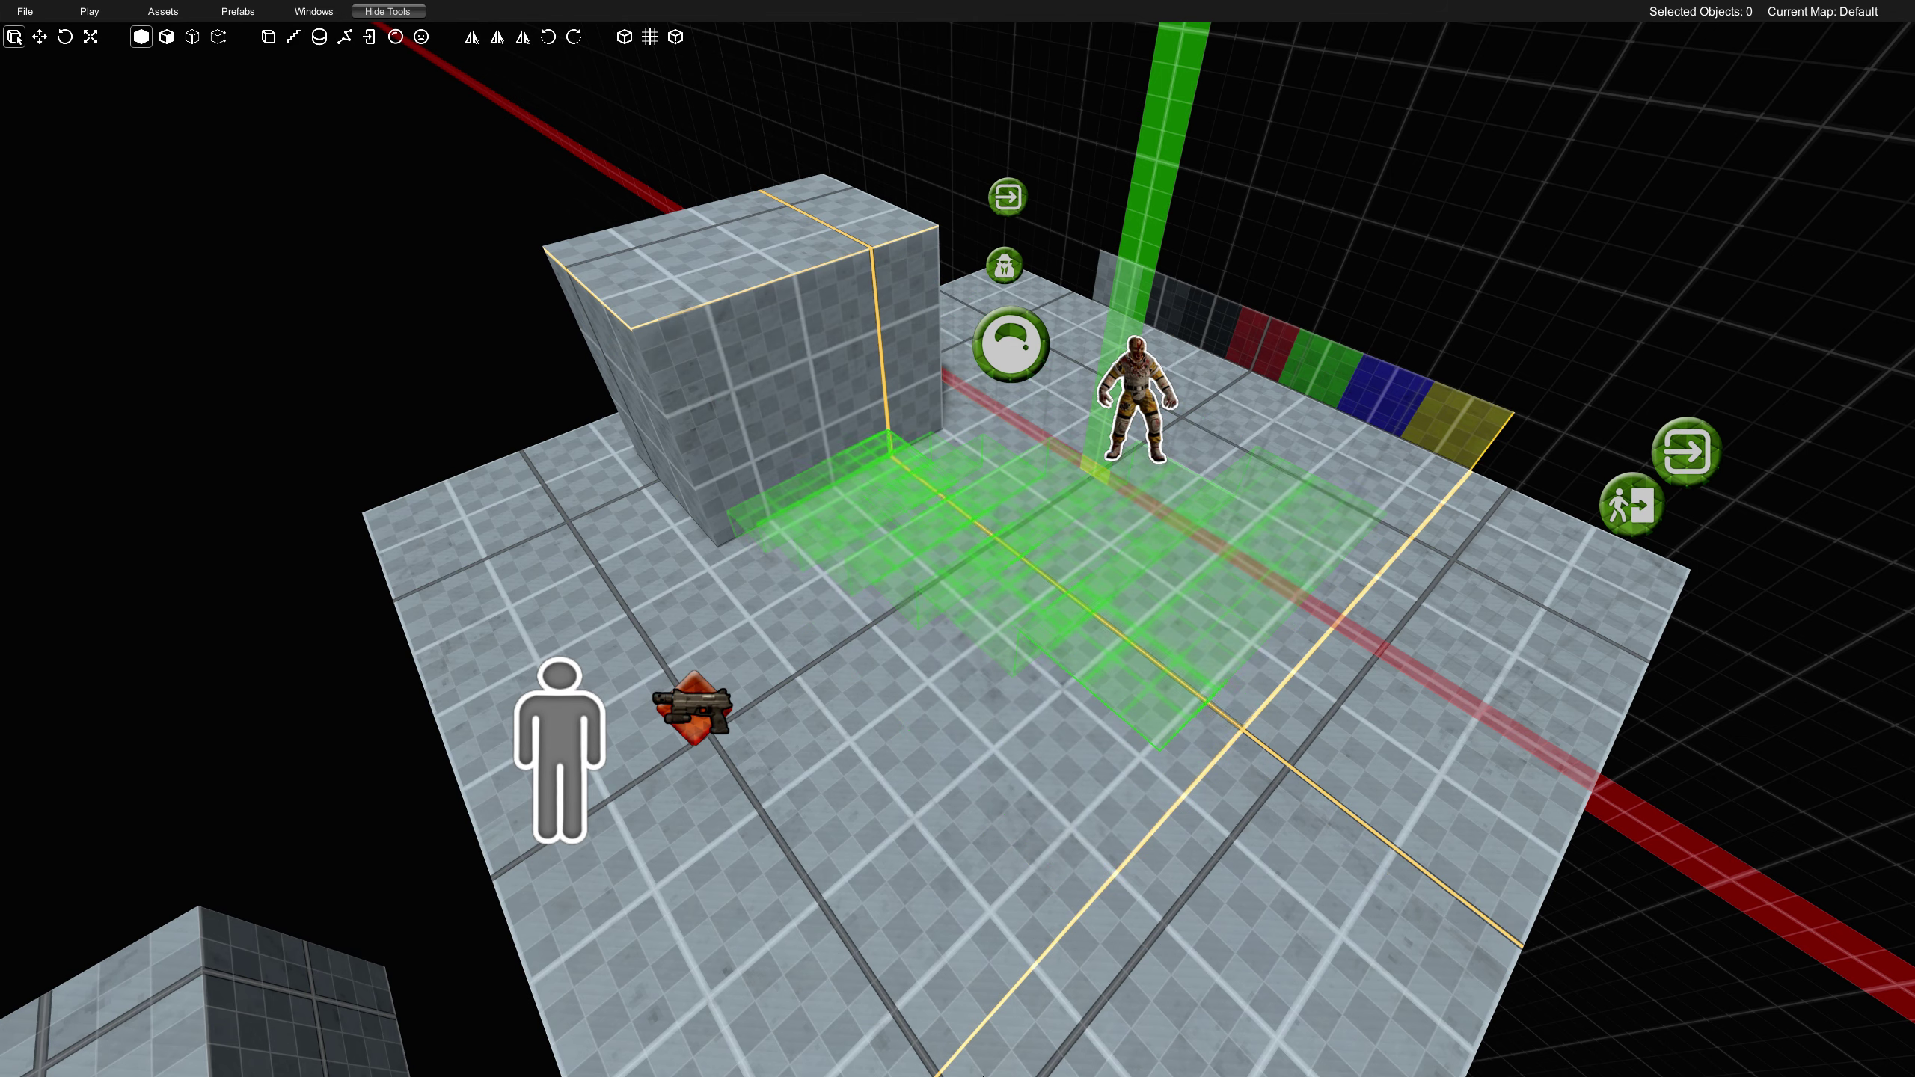
- Move the staircase sideways so its side sits flush with the side of the block
{"action": "right_click_drag", "start_coordinate": [890, 593], "coordinate": [923, 593]}
{"action": "key", "text": "a"}
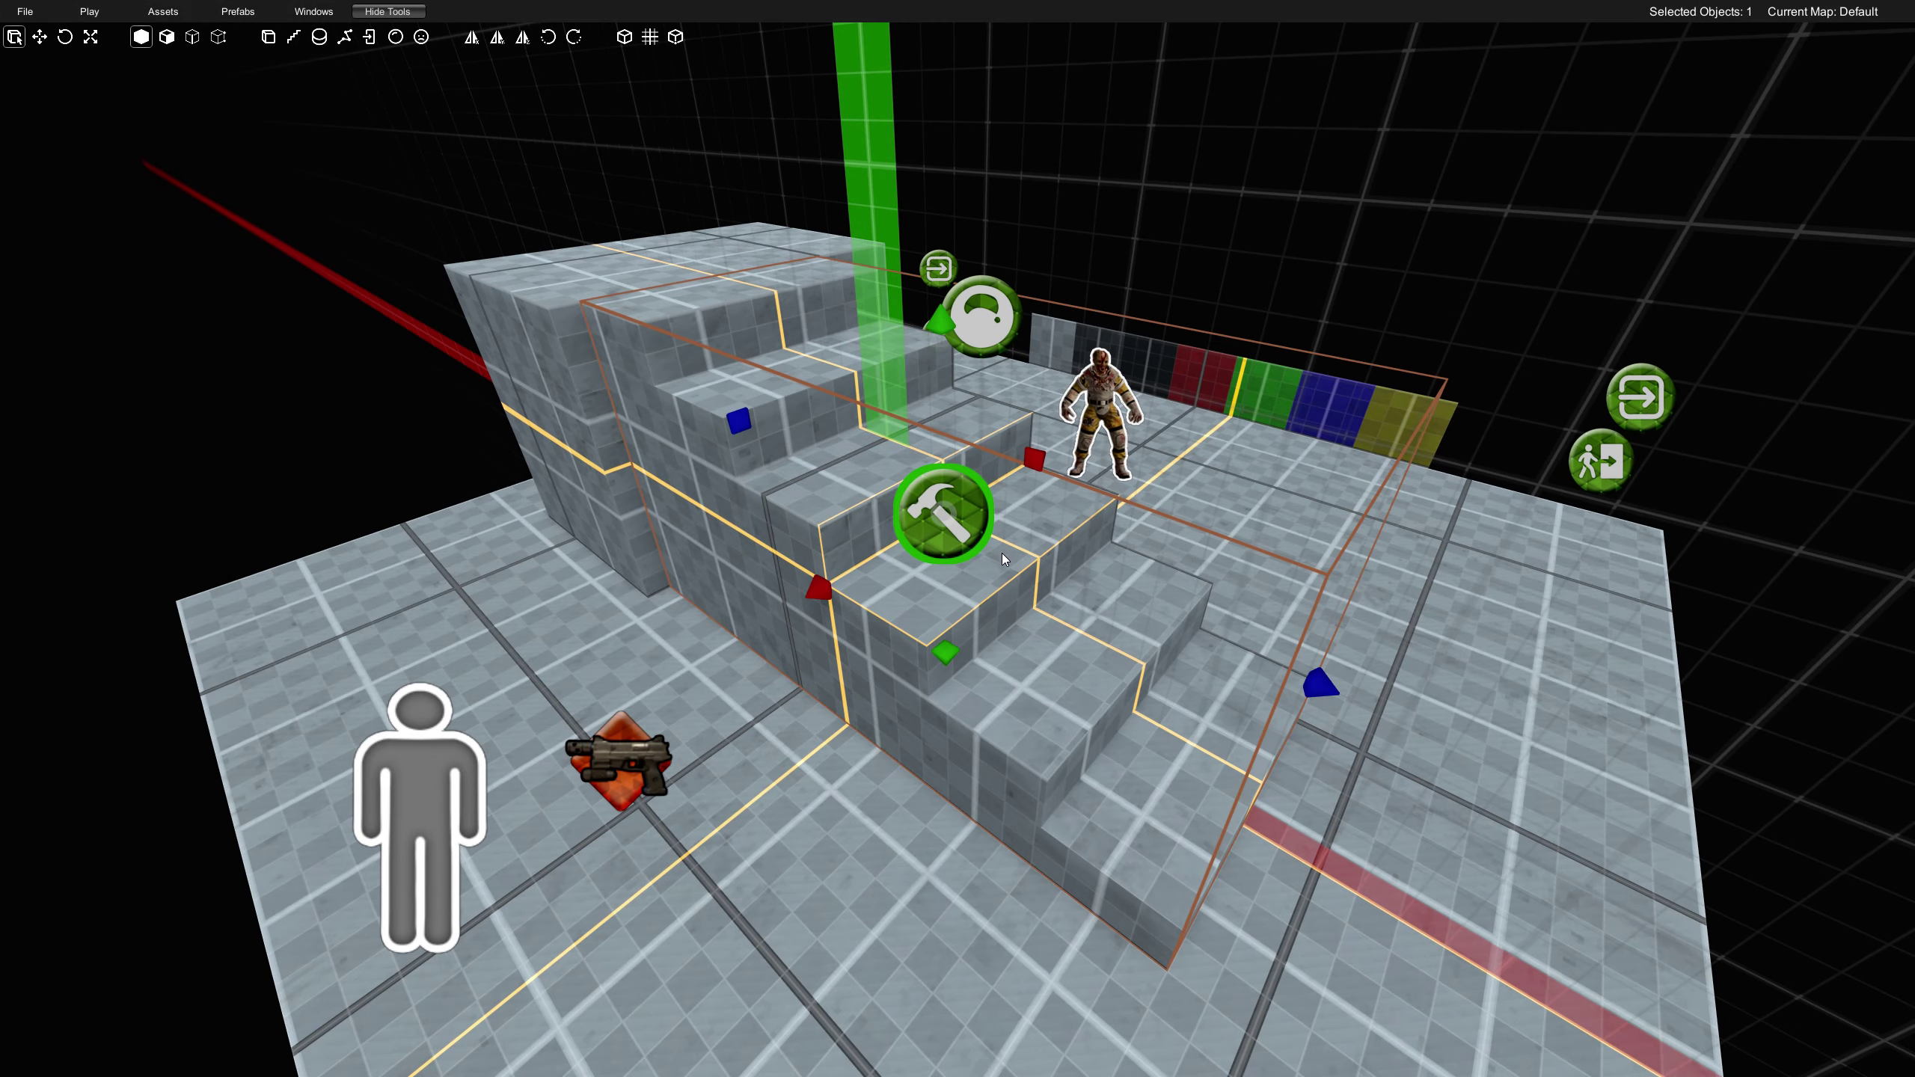
{"action": "key", "text": "w"}
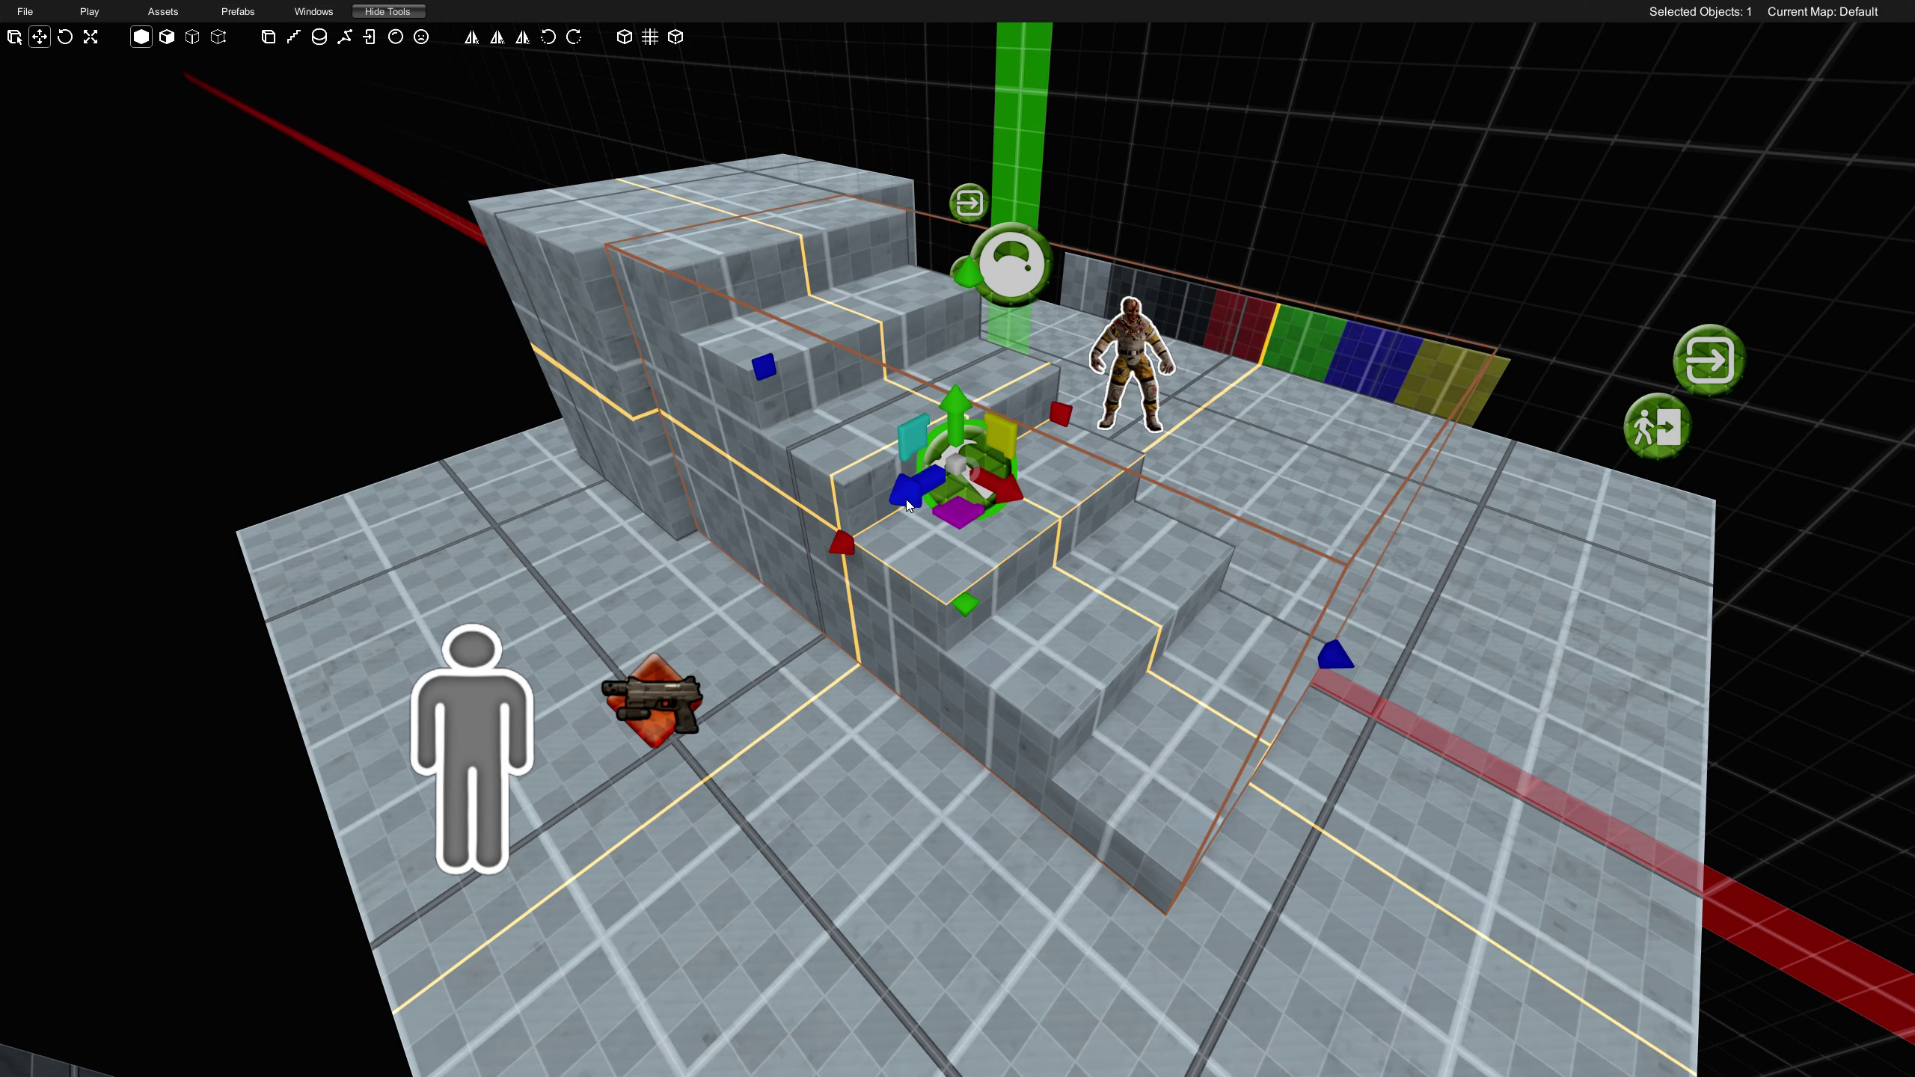
{"action": "left_click_drag", "start_coordinate": [907, 500], "coordinate": [889, 500]}
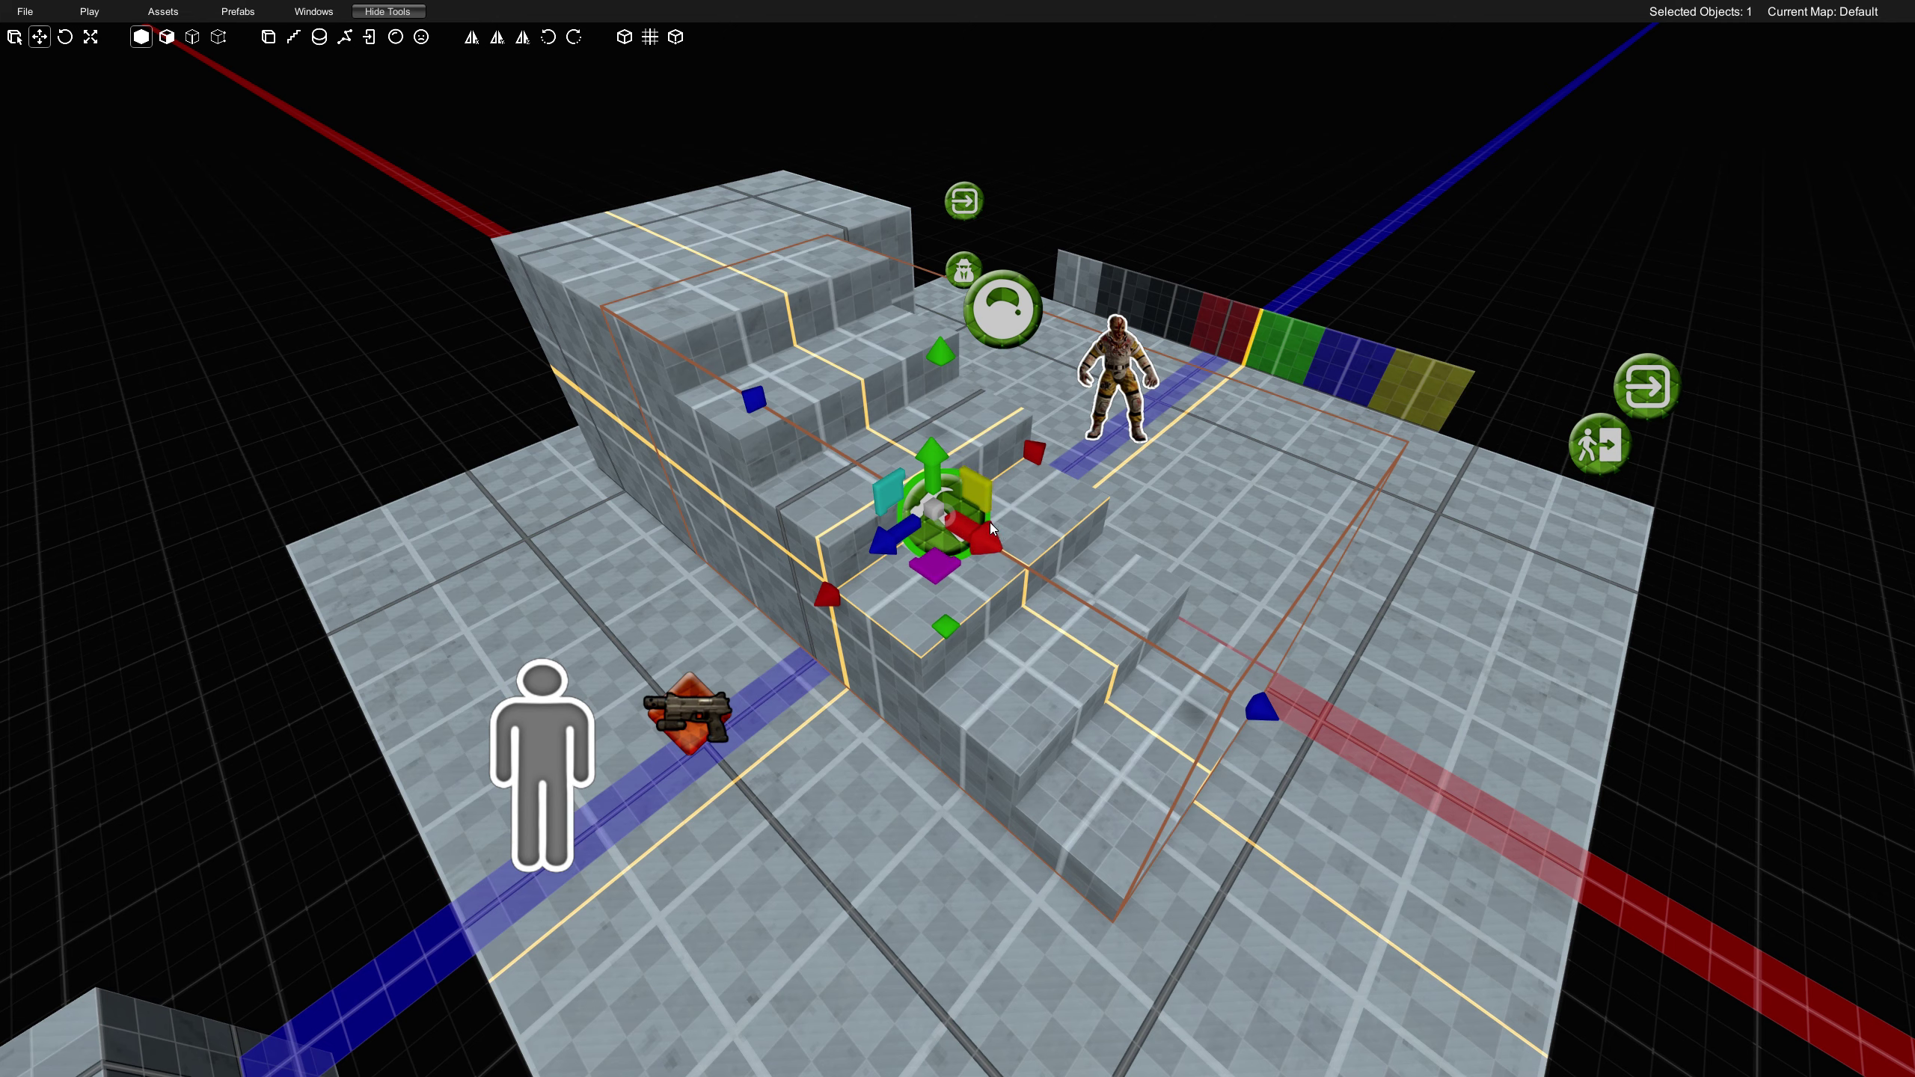
- Open the Property Inspector for the staircase, enlarge it, and place it clear of the model
{"action": "left_click", "coordinate": [313, 11]}
{"action": "left_click", "coordinate": [323, 47]}
{"action": "left_click_drag", "start_coordinate": [517, 331], "coordinate": [504, 539]}
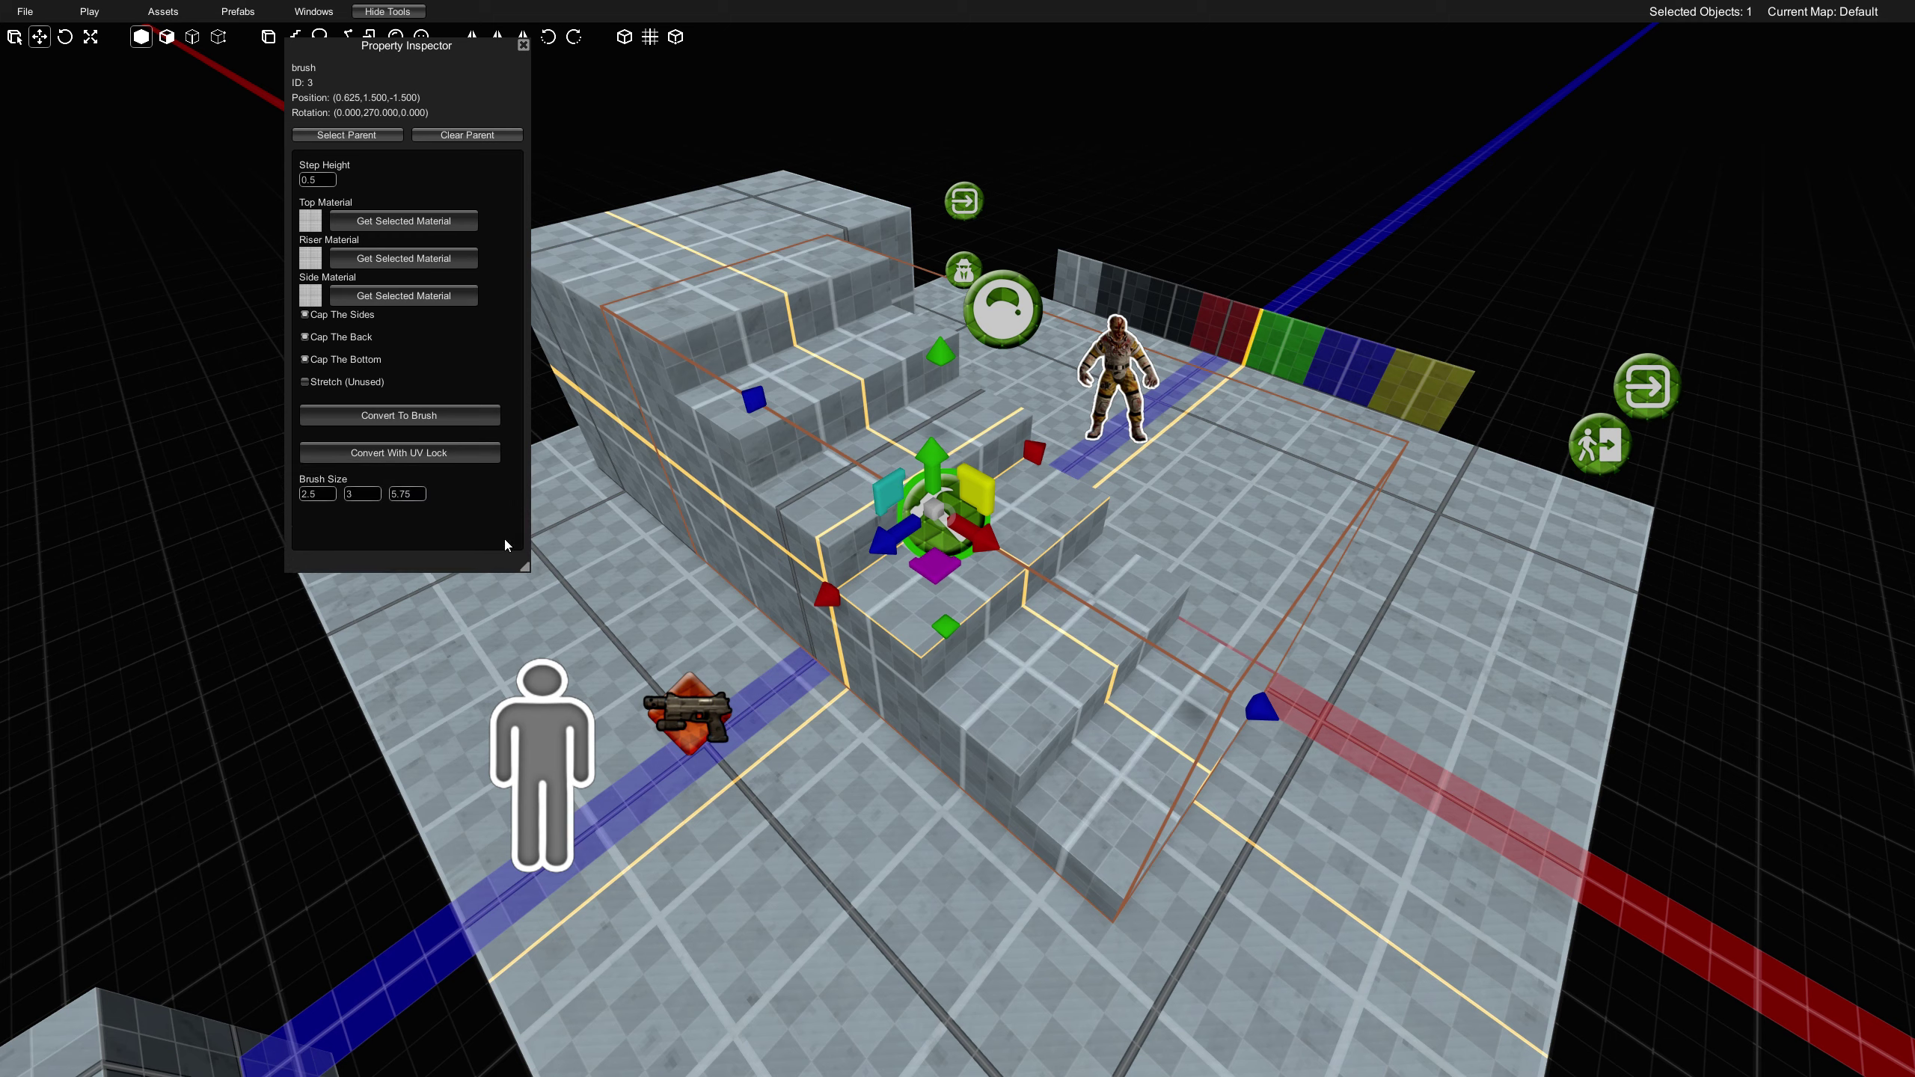
{"action": "left_click_drag", "start_coordinate": [453, 69], "coordinate": [226, 154]}
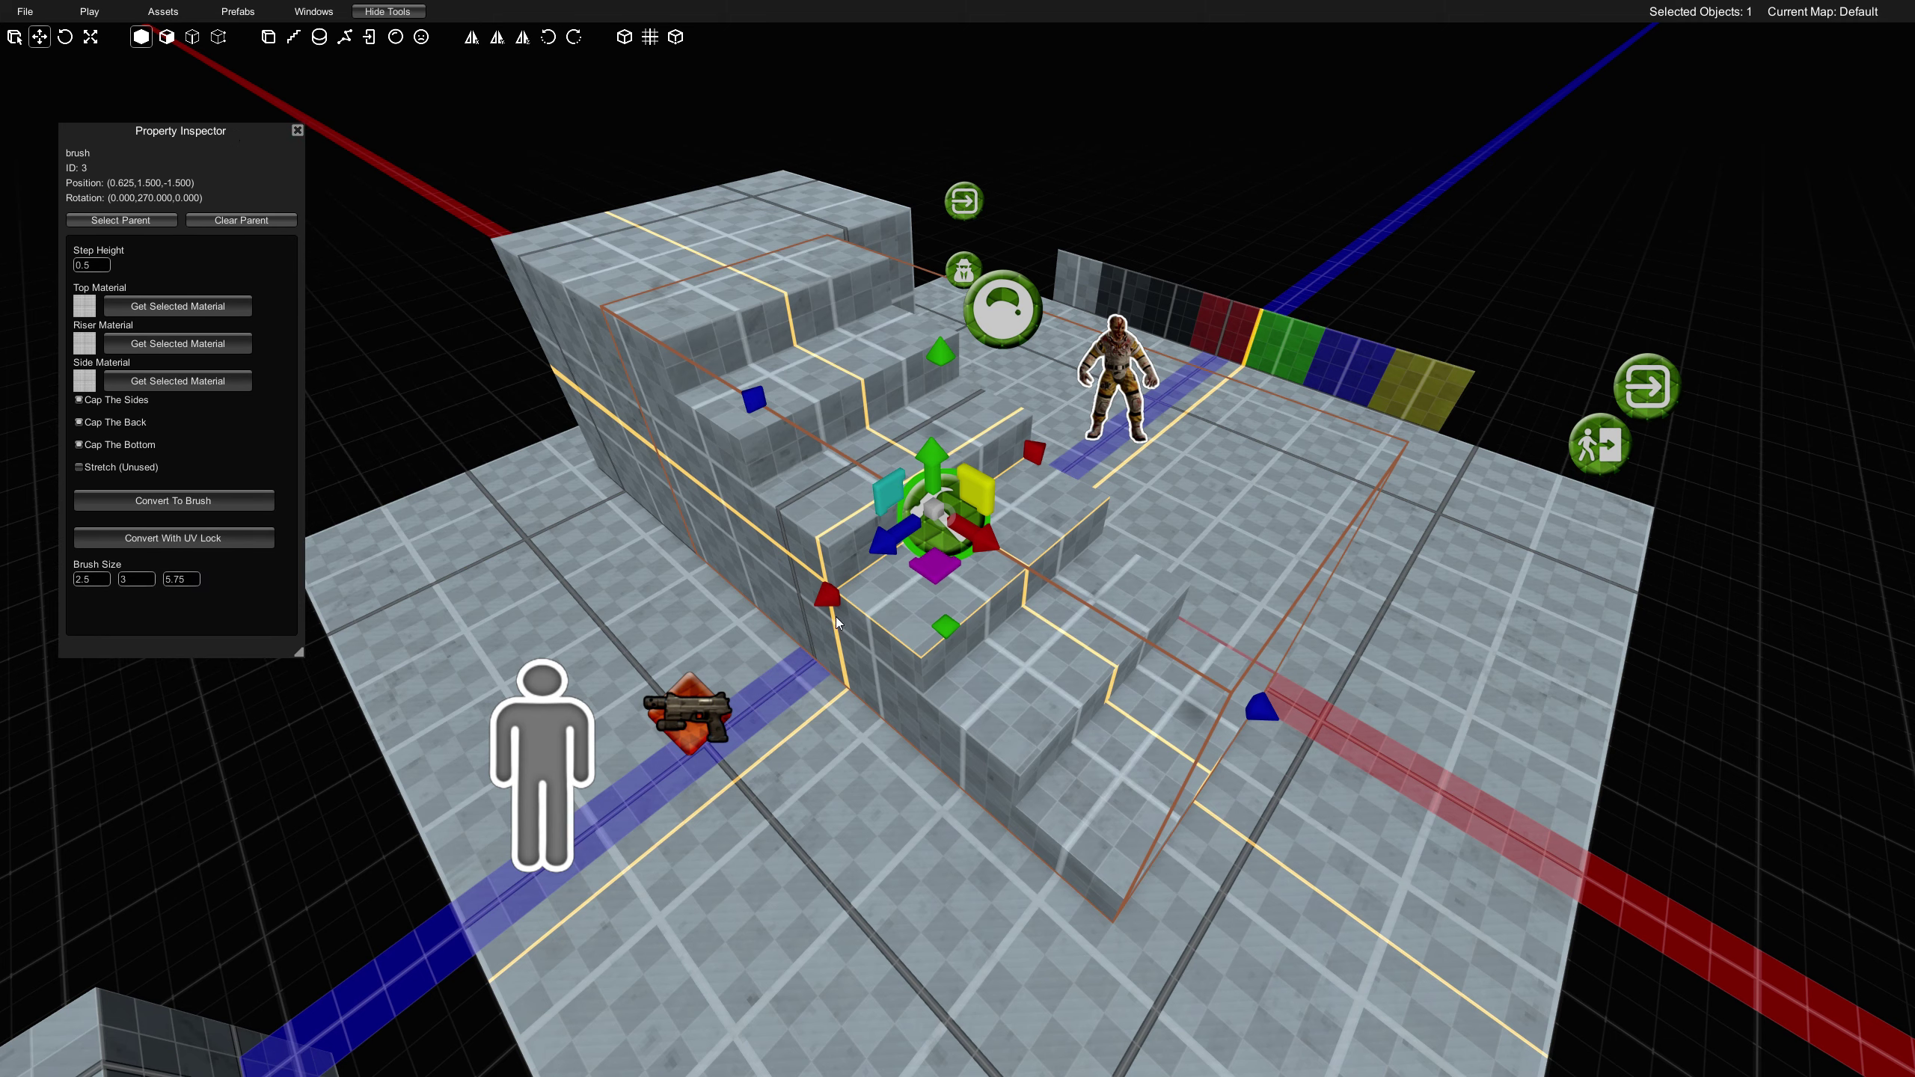
- Widen the staircase to 3.75 and convert it to a regular brush
{"action": "mouse_move", "coordinate": [941, 349]}
{"action": "left_mouse_down"}
{"action": "mouse_move", "coordinate": [934, 202]}
{"action": "mouse_move", "coordinate": [948, 488]}
{"action": "mouse_move", "coordinate": [939, 283]}
{"action": "mouse_move", "coordinate": [929, 370]}
{"action": "mouse_move", "coordinate": [935, 349]}
{"action": "left_mouse_up"}
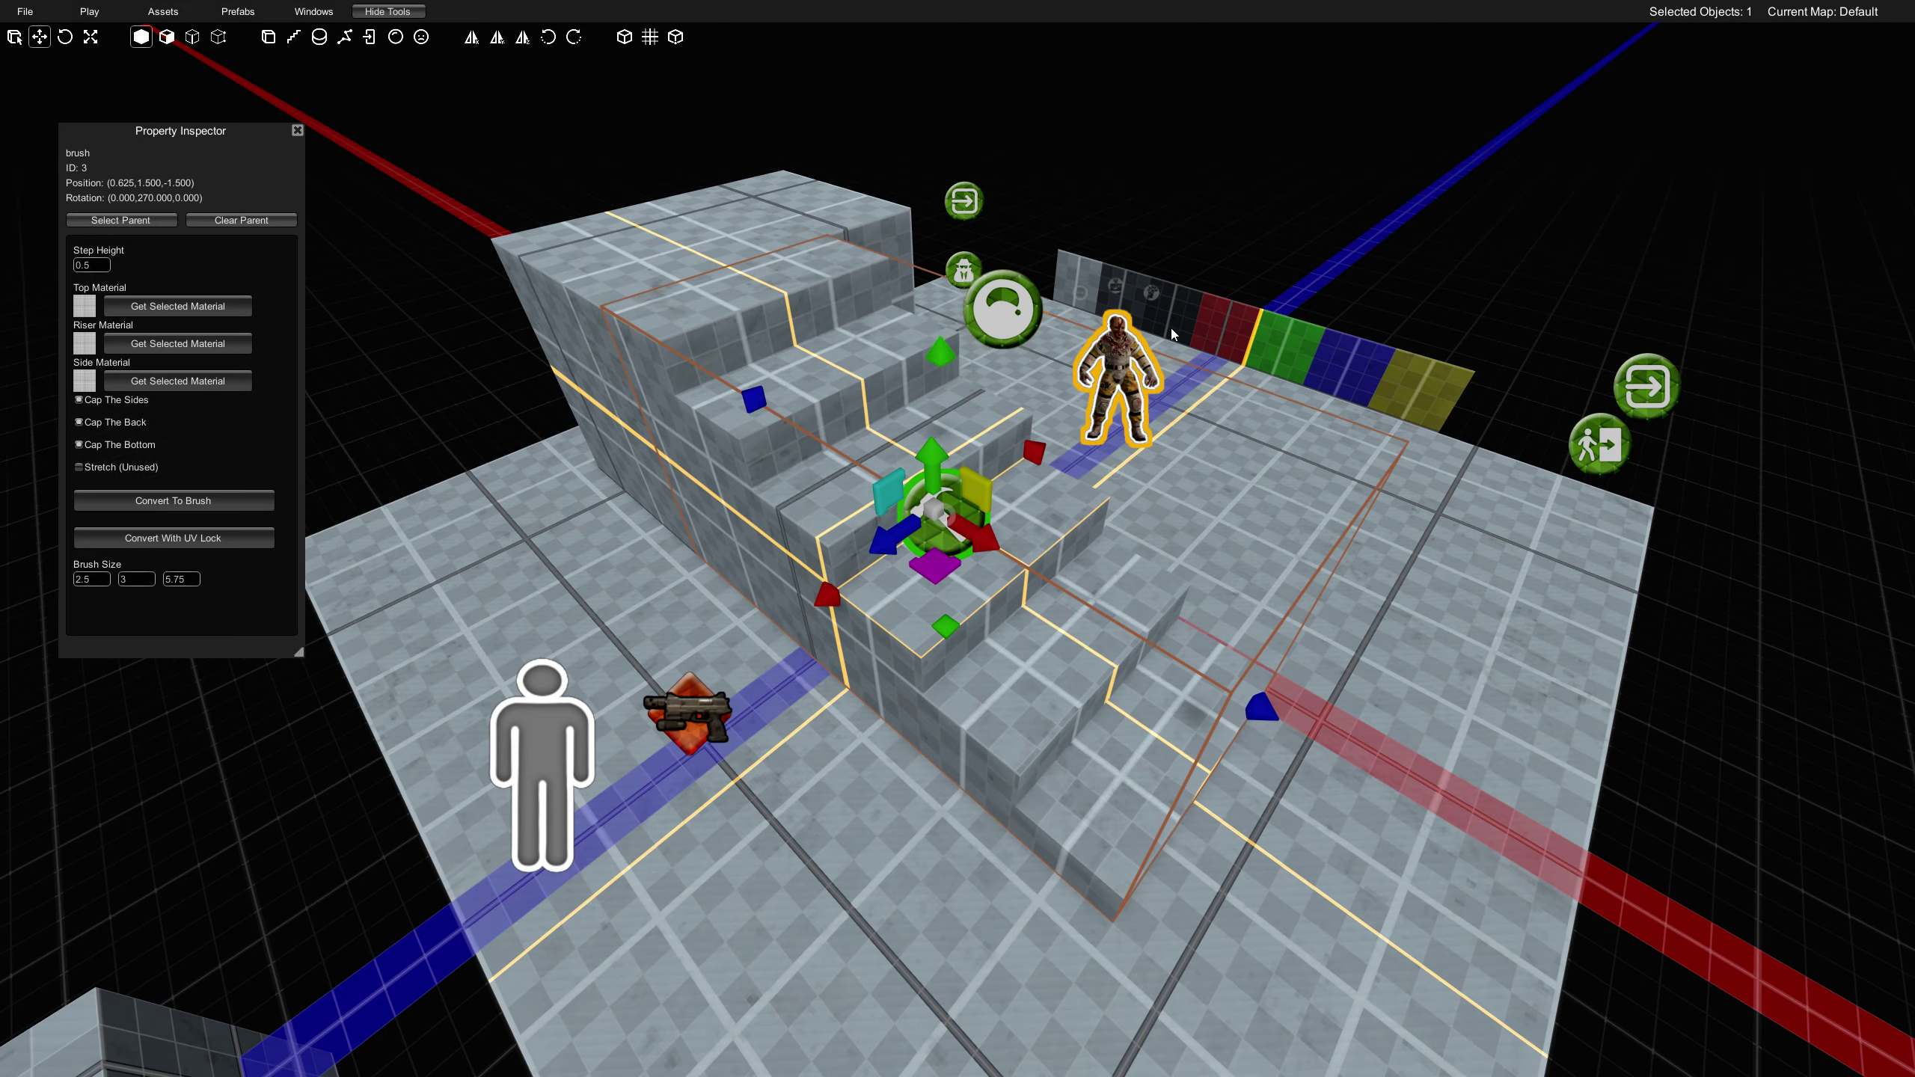
{"action": "middle_click_drag", "start_coordinate": [1172, 323], "coordinate": [1018, 455]}
{"action": "left_click_drag", "start_coordinate": [1026, 501], "coordinate": [1202, 522]}
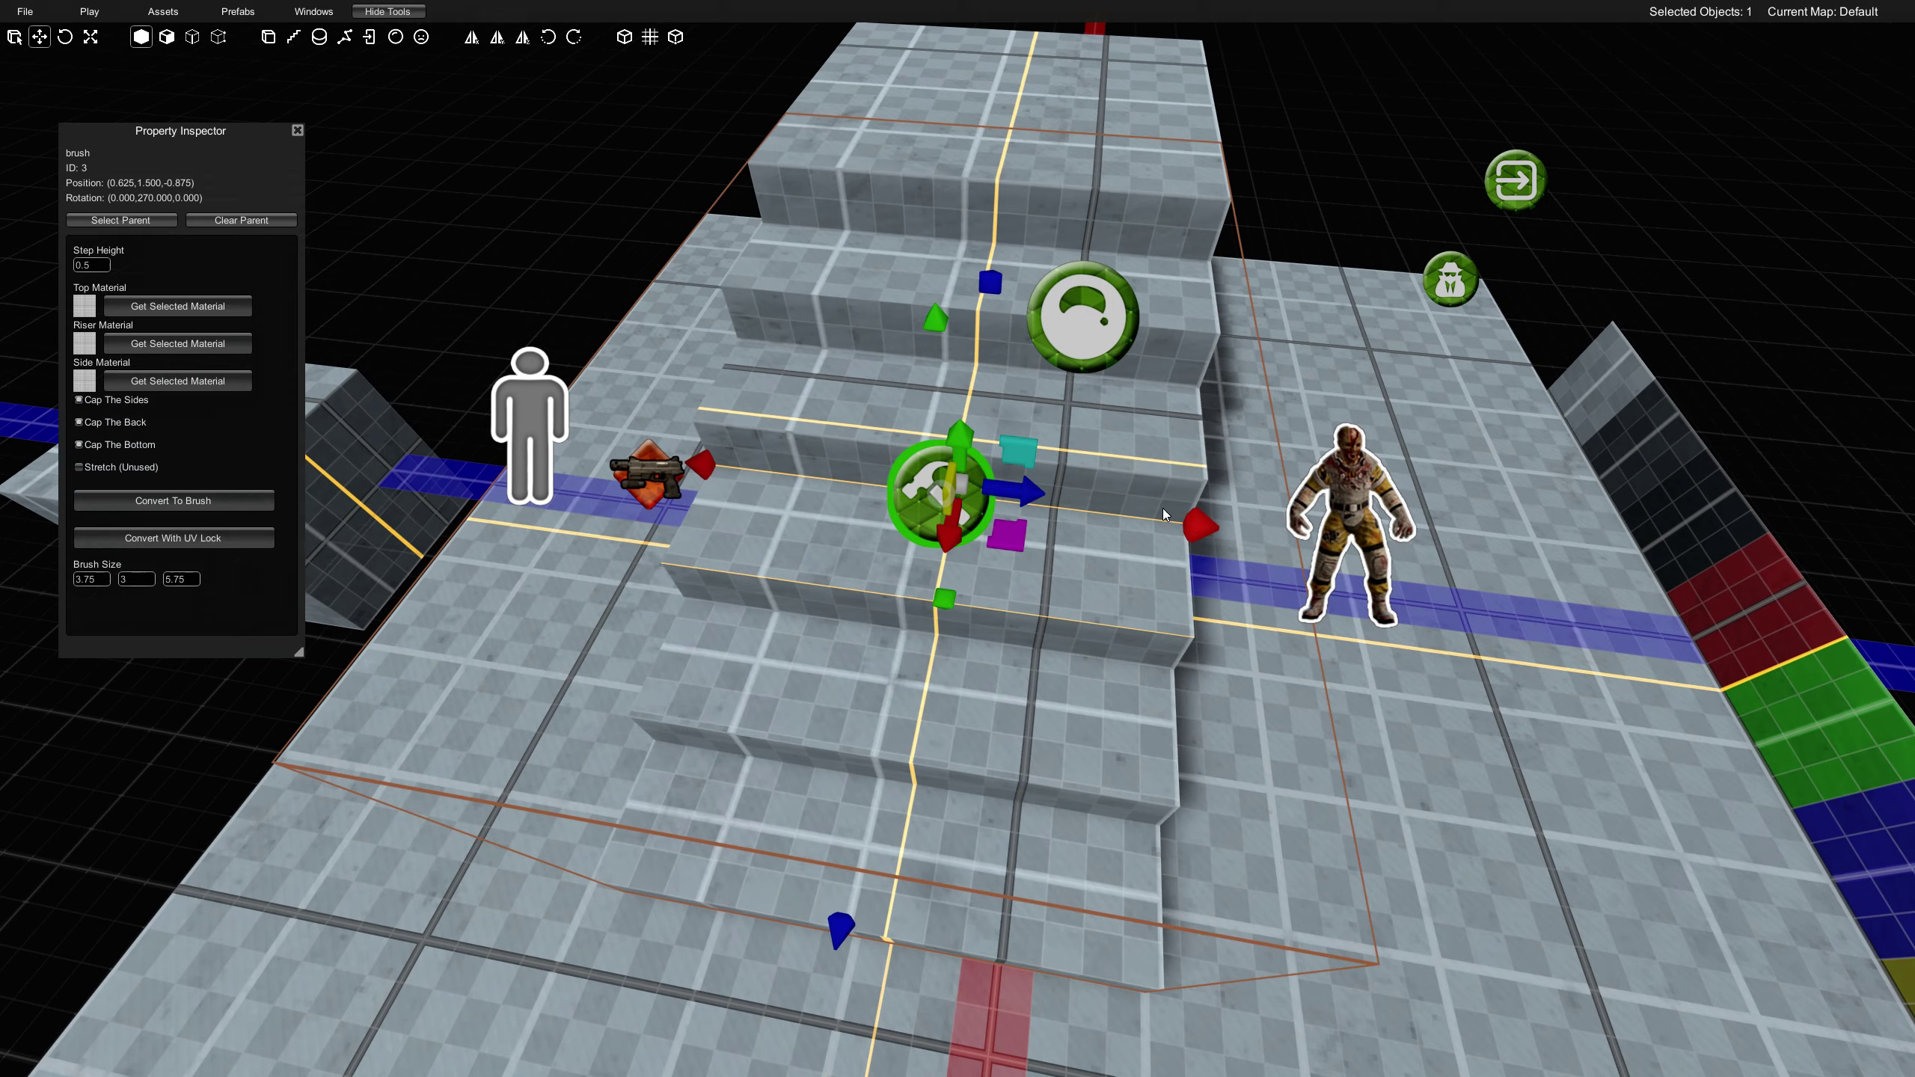
{"action": "mouse_move", "coordinate": [1201, 522]}
{"action": "right_mouse_down"}
{"action": "mouse_move", "coordinate": [986, 408]}
{"action": "mouse_move", "coordinate": [1083, 387]}
{"action": "mouse_move", "coordinate": [979, 356]}
{"action": "mouse_move", "coordinate": [991, 398]}
{"action": "mouse_move", "coordinate": [805, 392]}
{"action": "right_mouse_up"}
{"action": "left_click", "coordinate": [147, 502]}
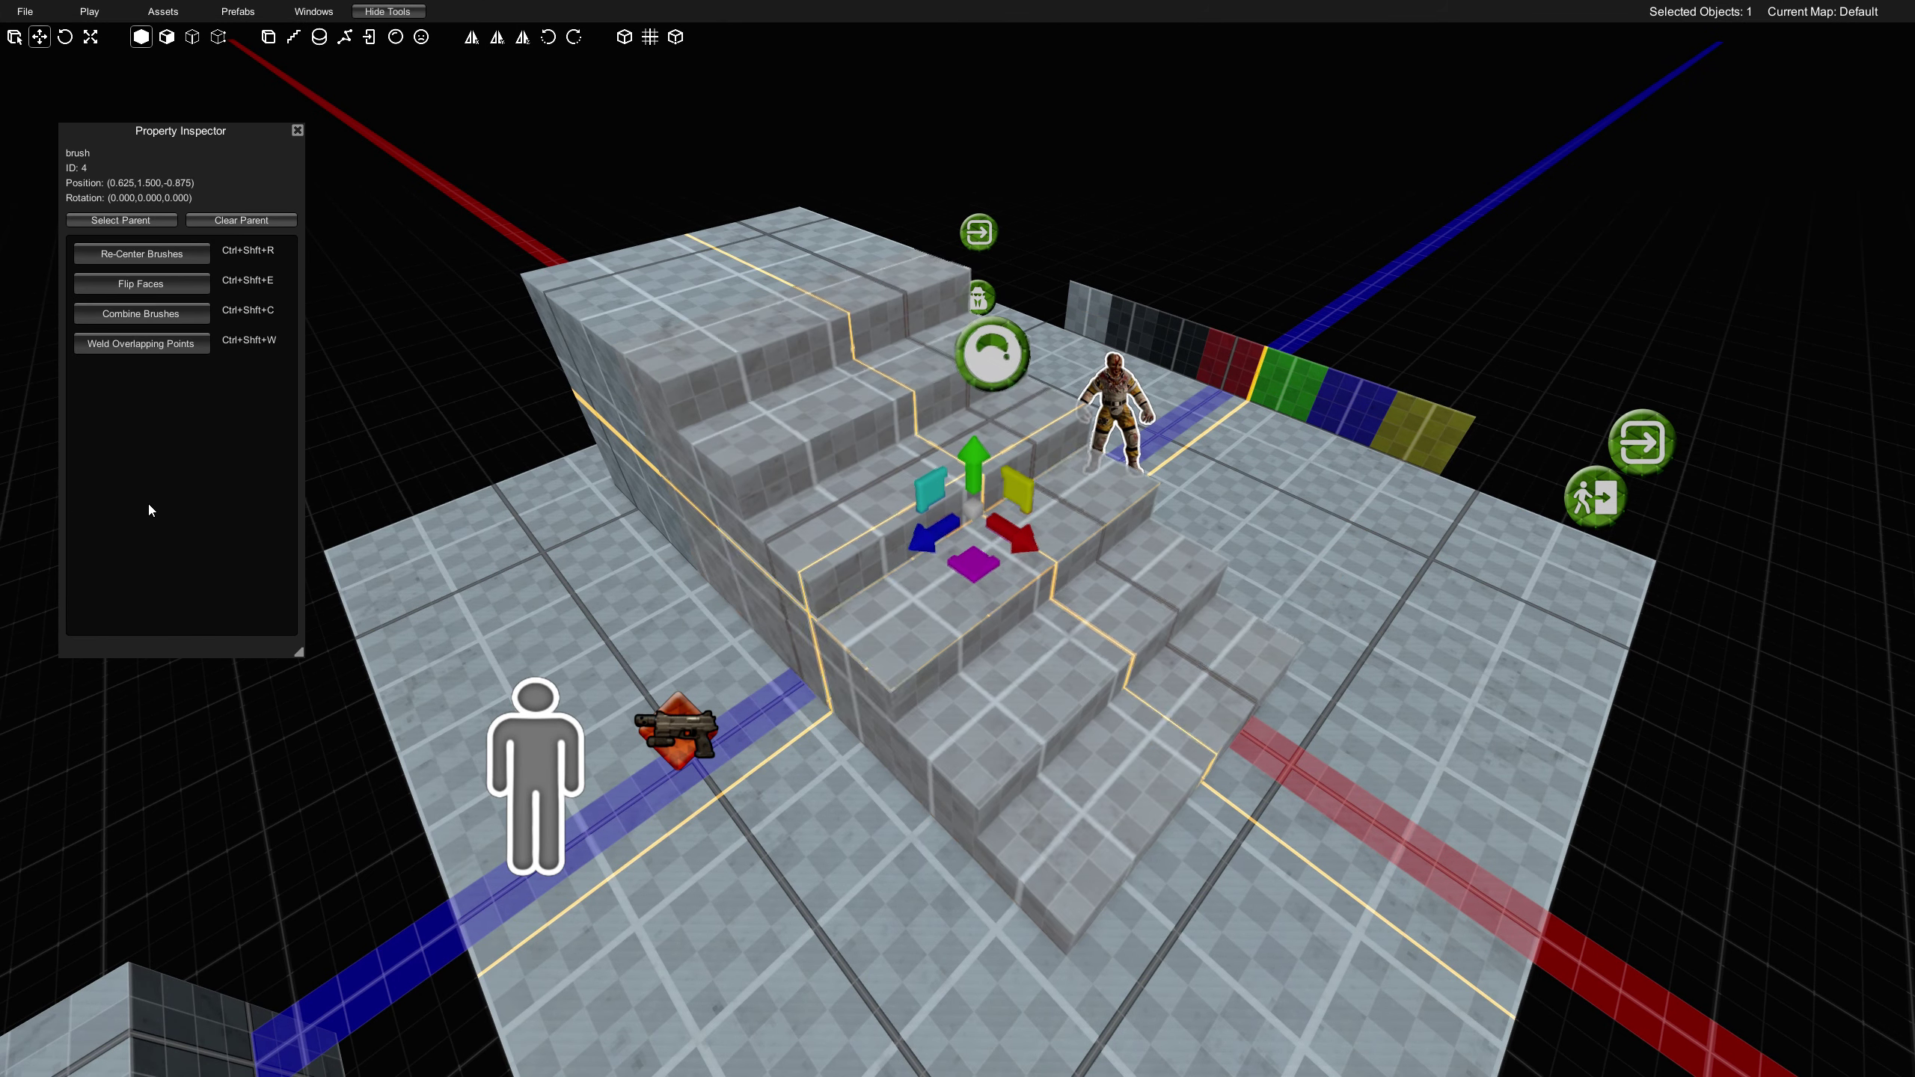
- Select the staircase's side vertices and its top step edge, and return to whole-object selection
{"action": "left_click", "coordinate": [220, 38]}
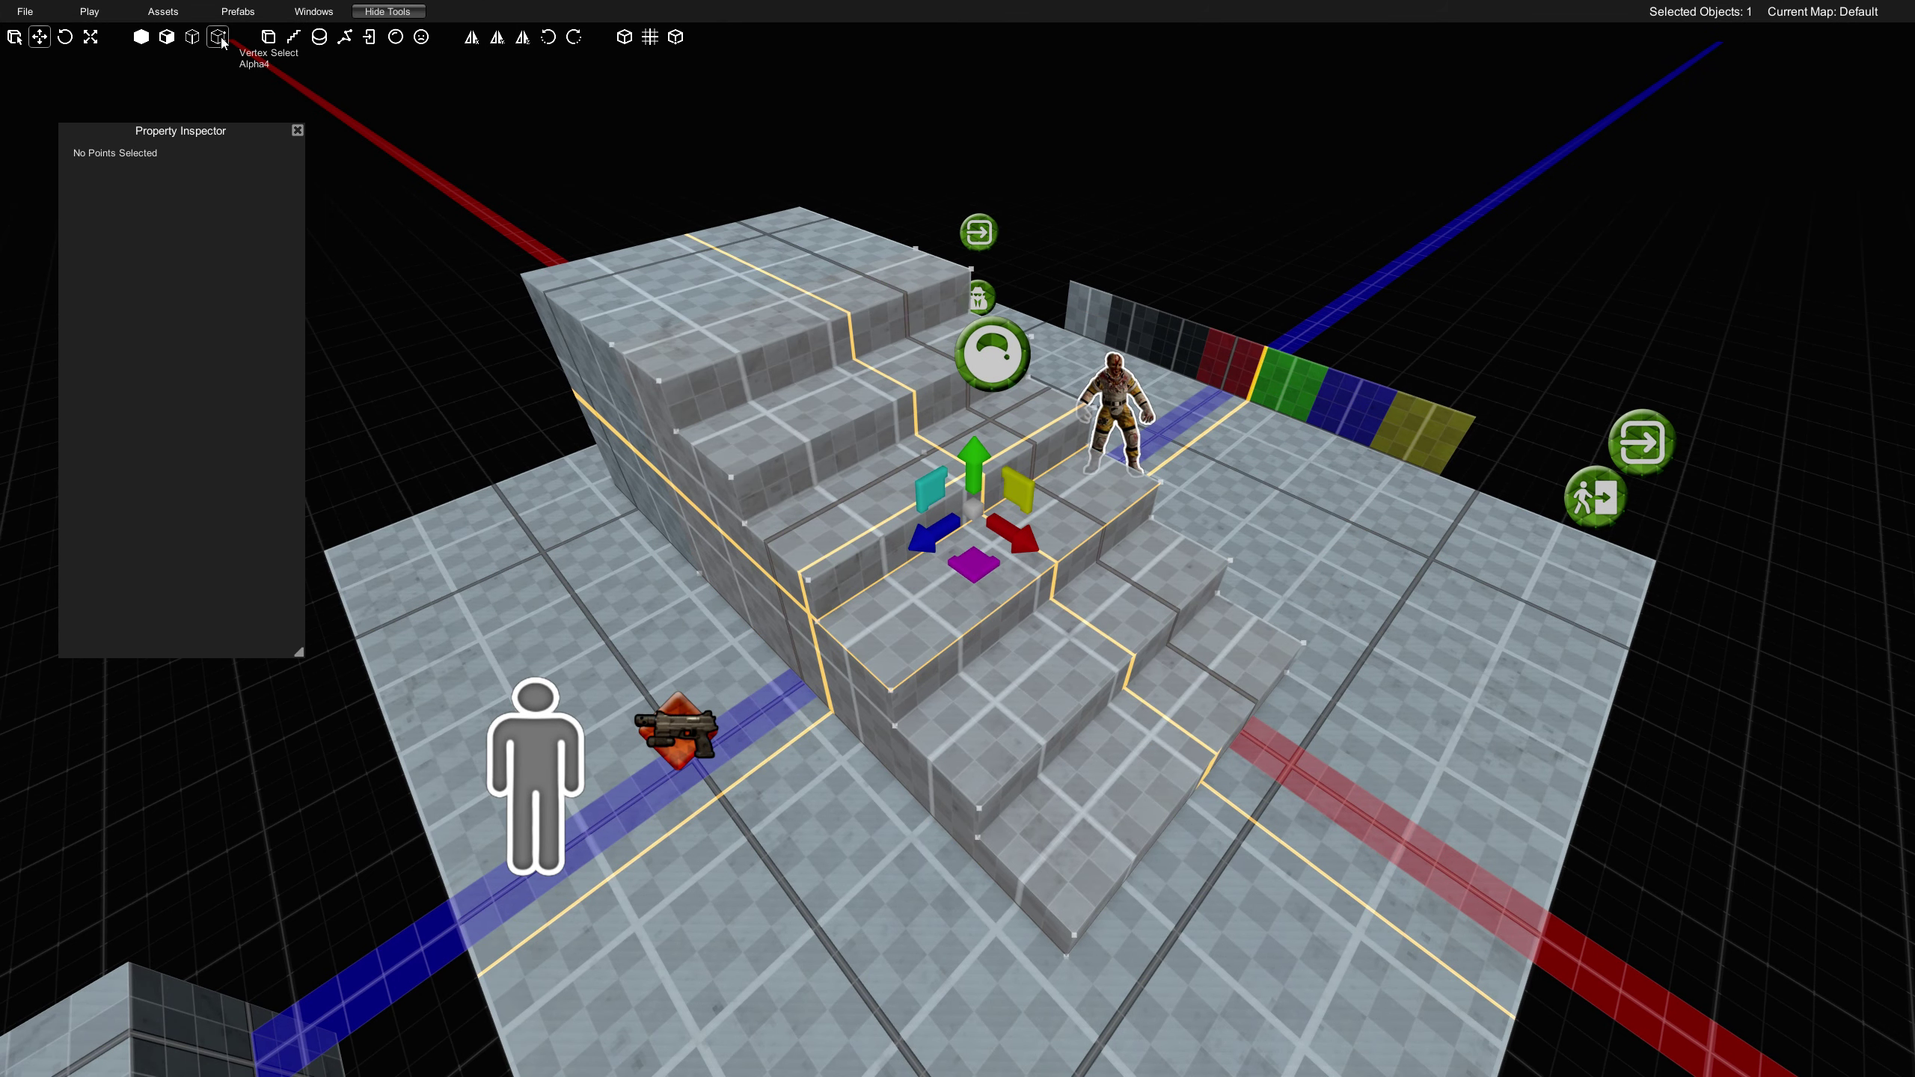
{"action": "left_click_drag", "start_coordinate": [576, 292], "coordinate": [1000, 674]}
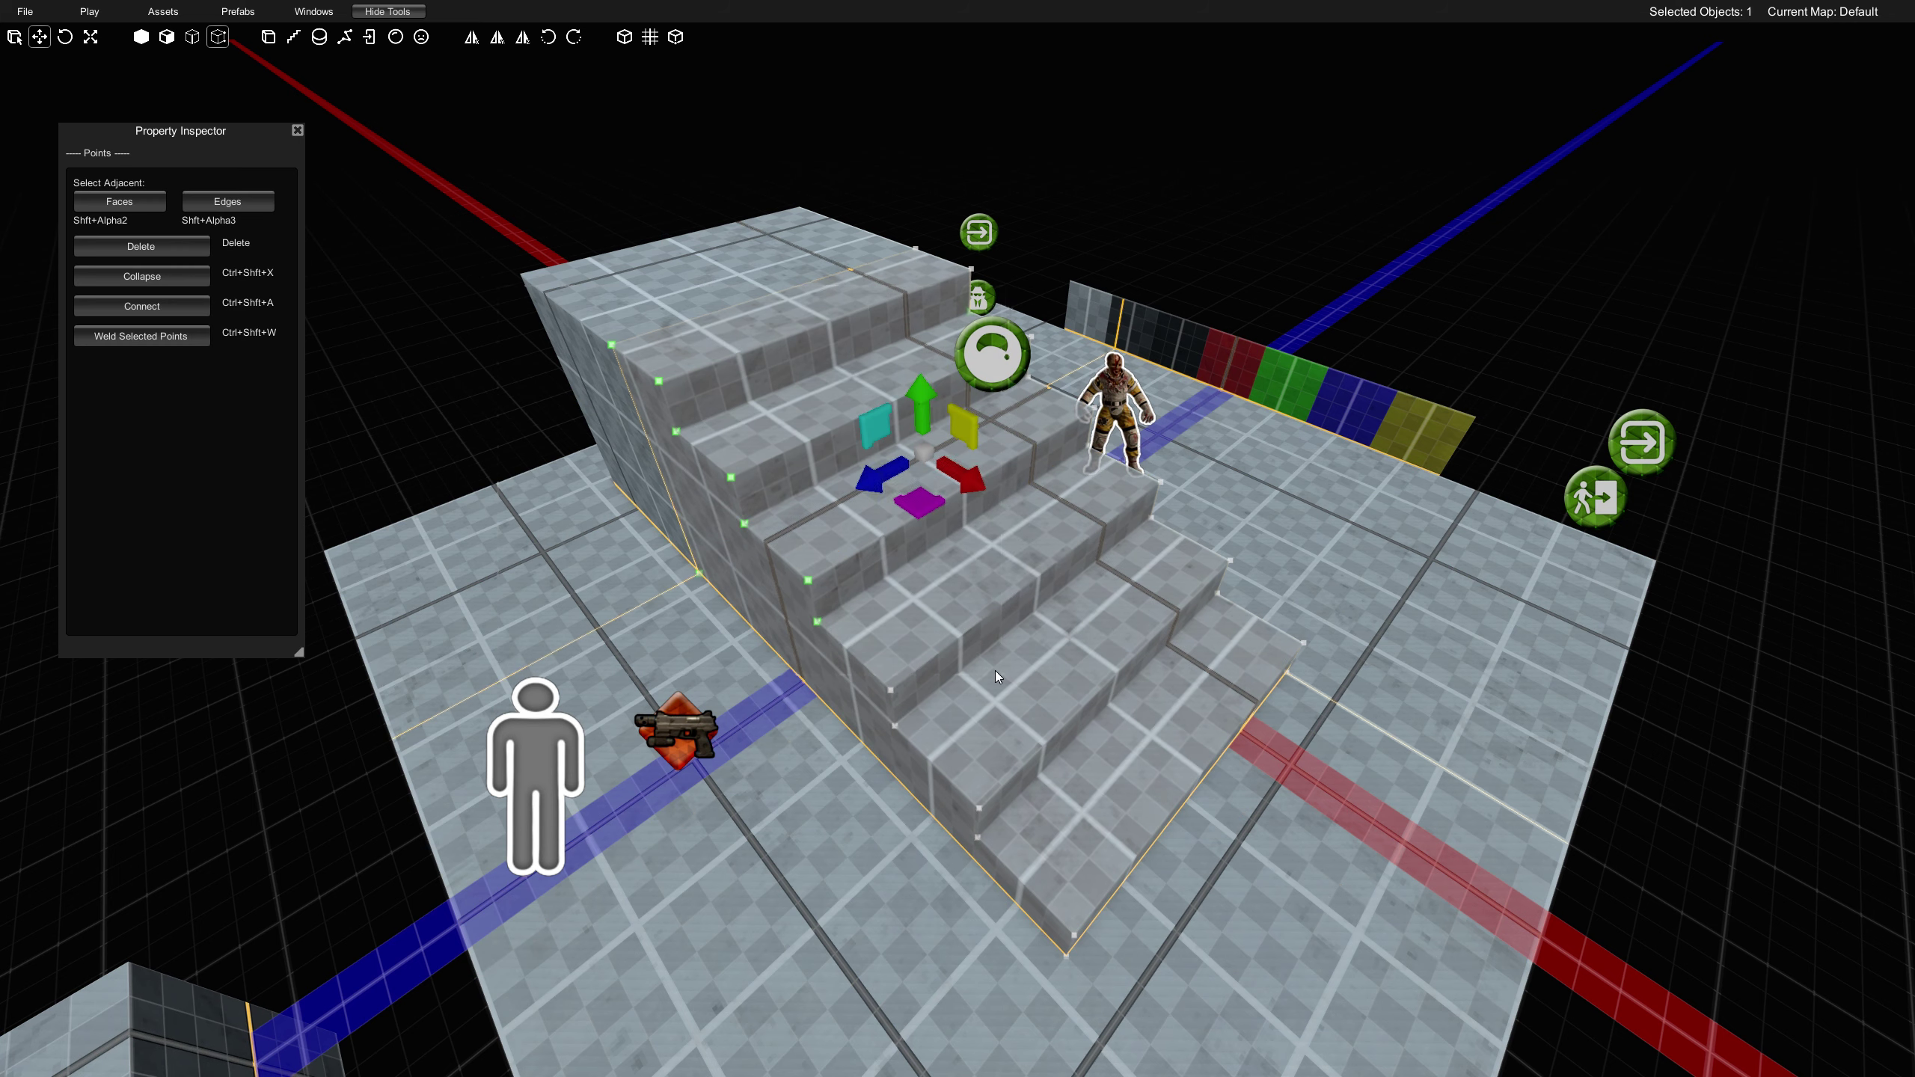
{"action": "left_click", "coordinate": [192, 39]}
{"action": "left_click", "coordinate": [774, 344]}
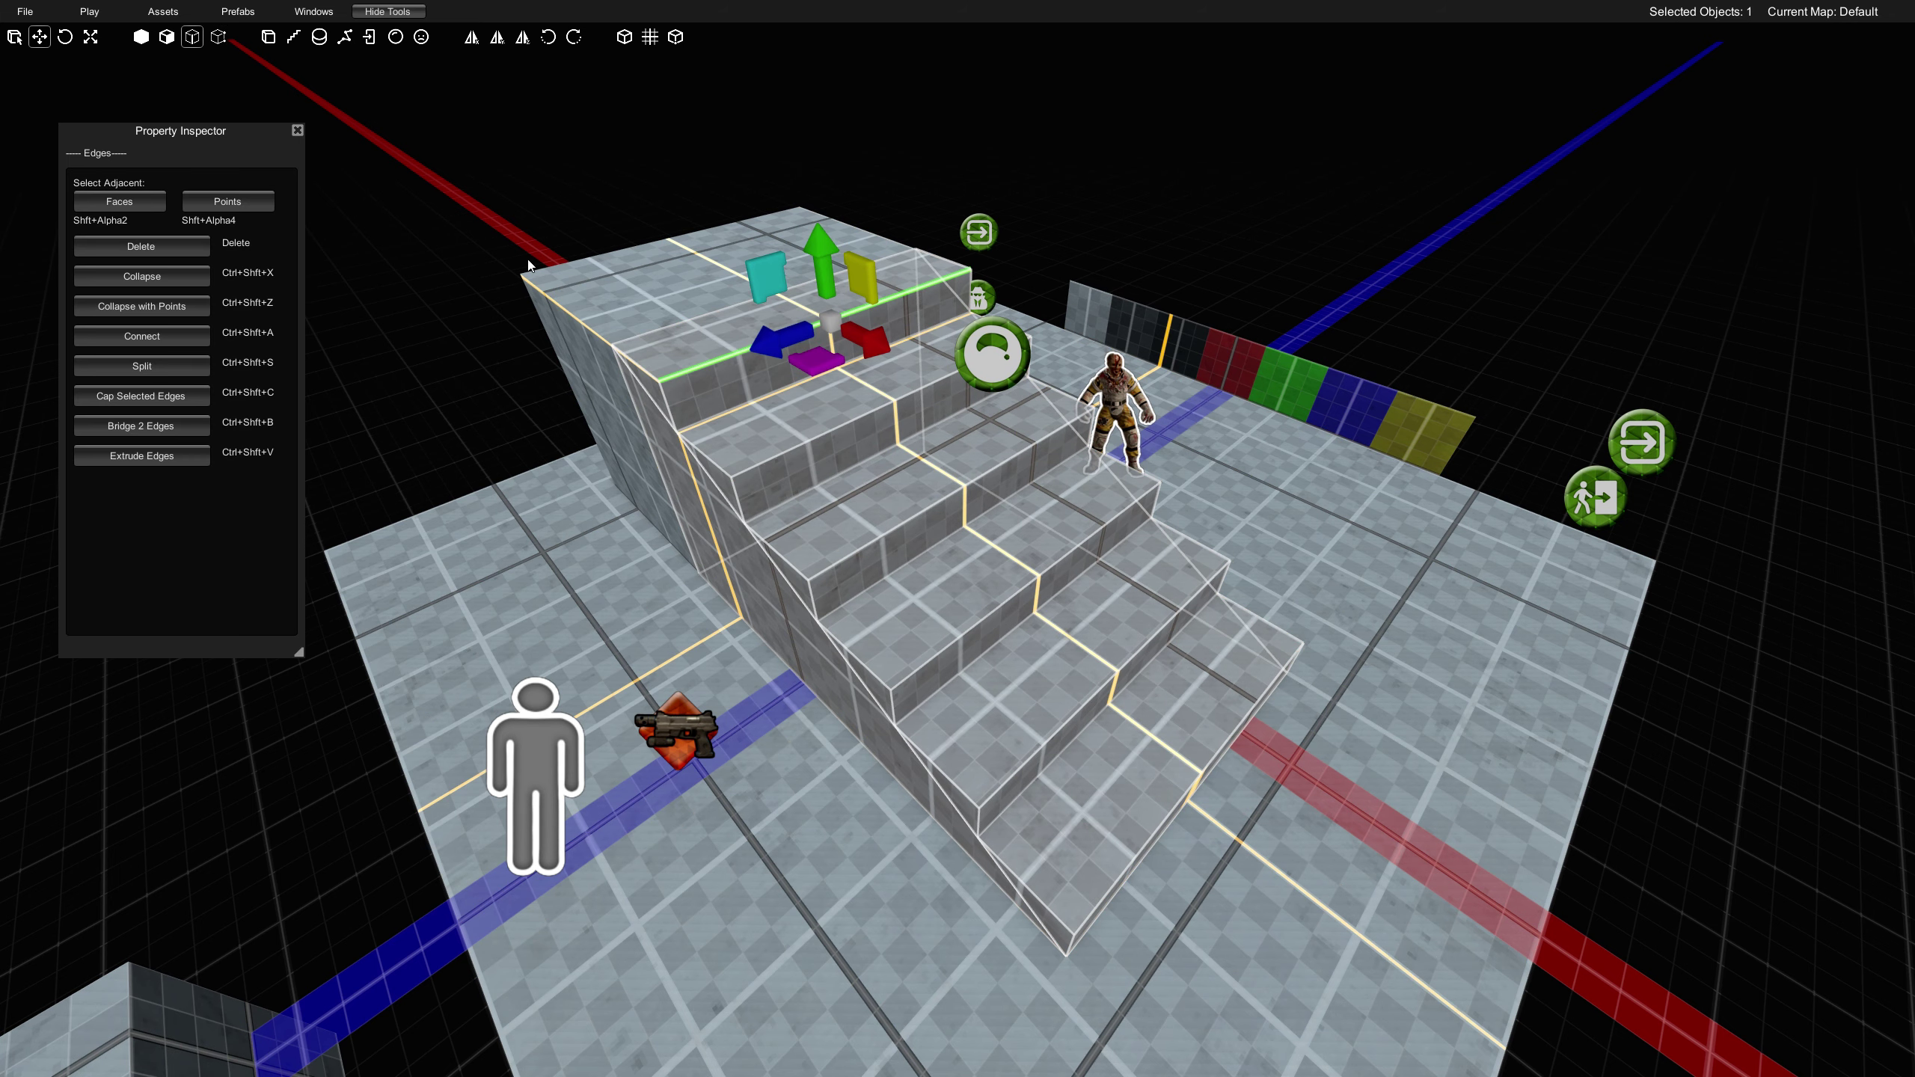
{"action": "left_click", "coordinate": [140, 38]}
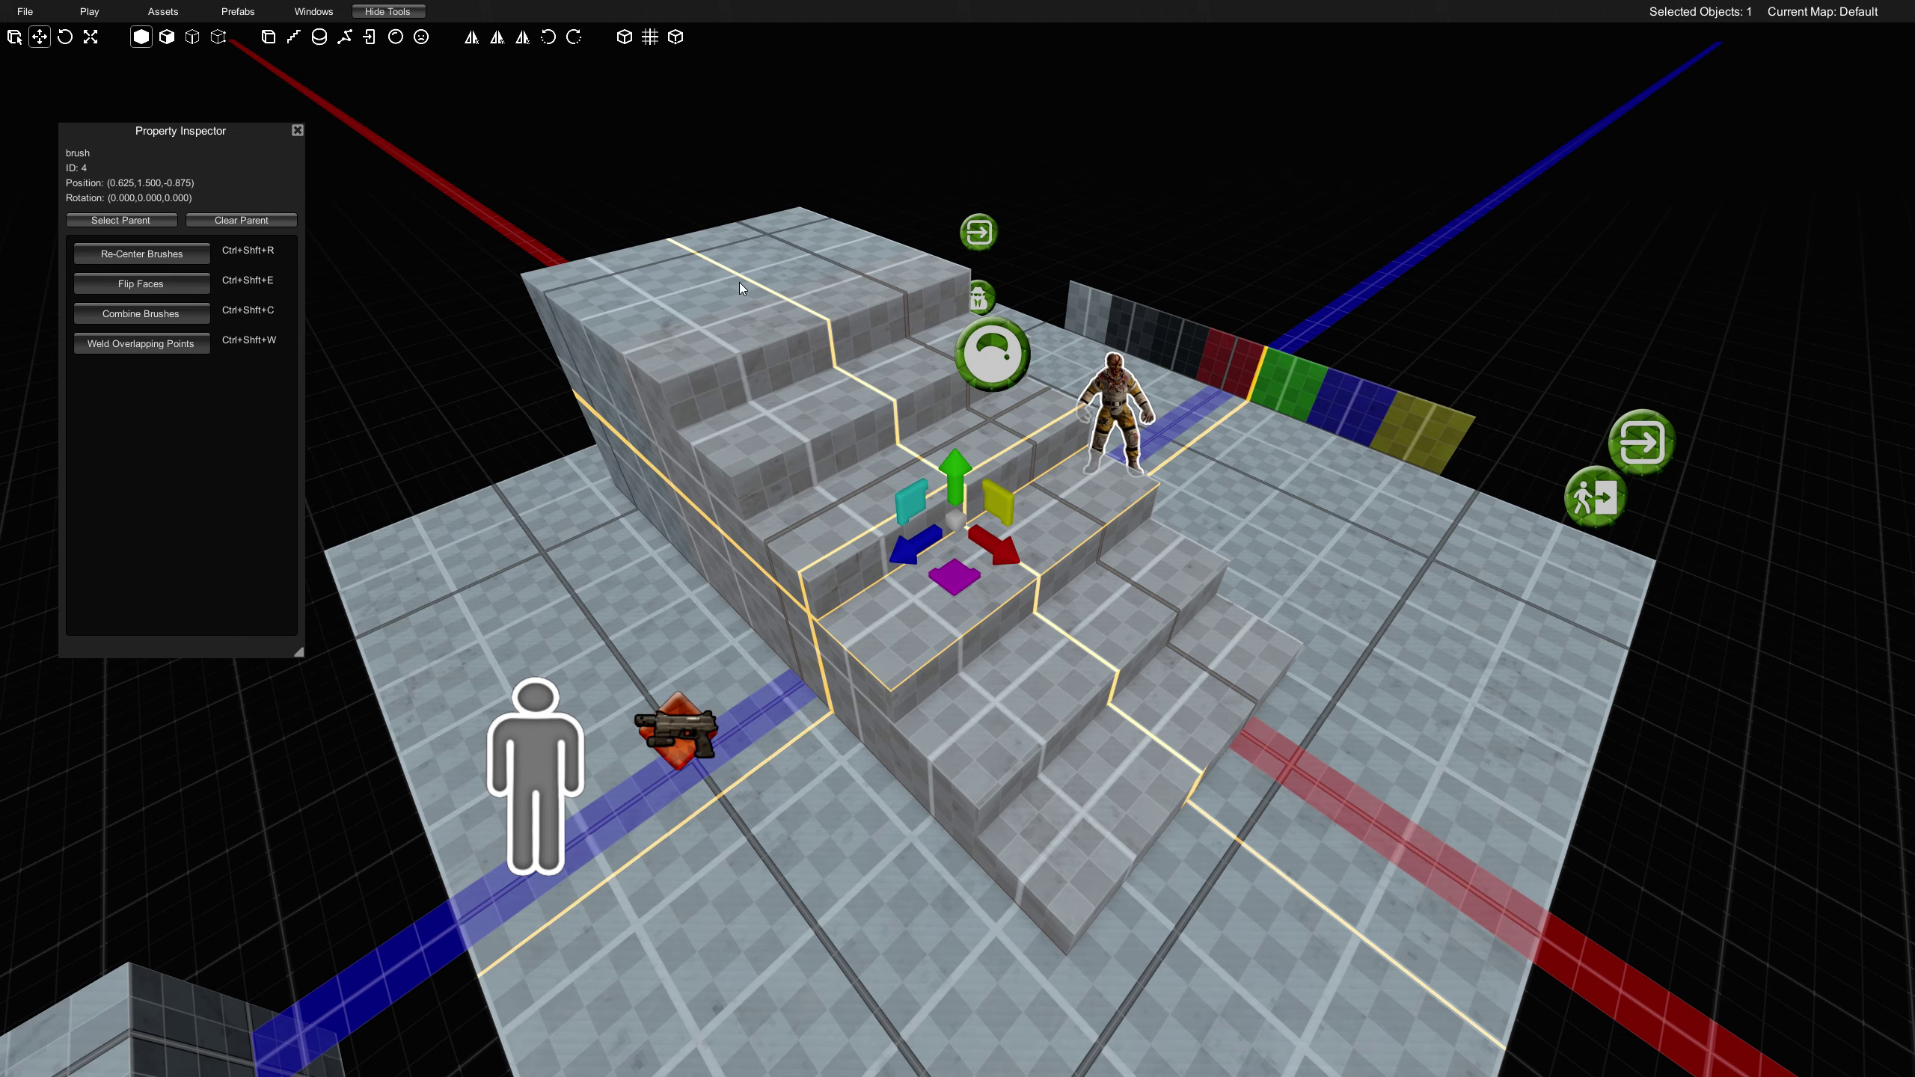
- Close the Property Inspector
{"action": "key", "text": "a"}
{"action": "mouse_move", "coordinate": [760, 432]}
{"action": "right_mouse_down"}
{"action": "mouse_move", "coordinate": [782, 429]}
{"action": "mouse_move", "coordinate": [734, 484]}
{"action": "right_mouse_up"}
{"action": "left_click", "coordinate": [297, 130]}
{"action": "left_click", "coordinate": [322, 39]}
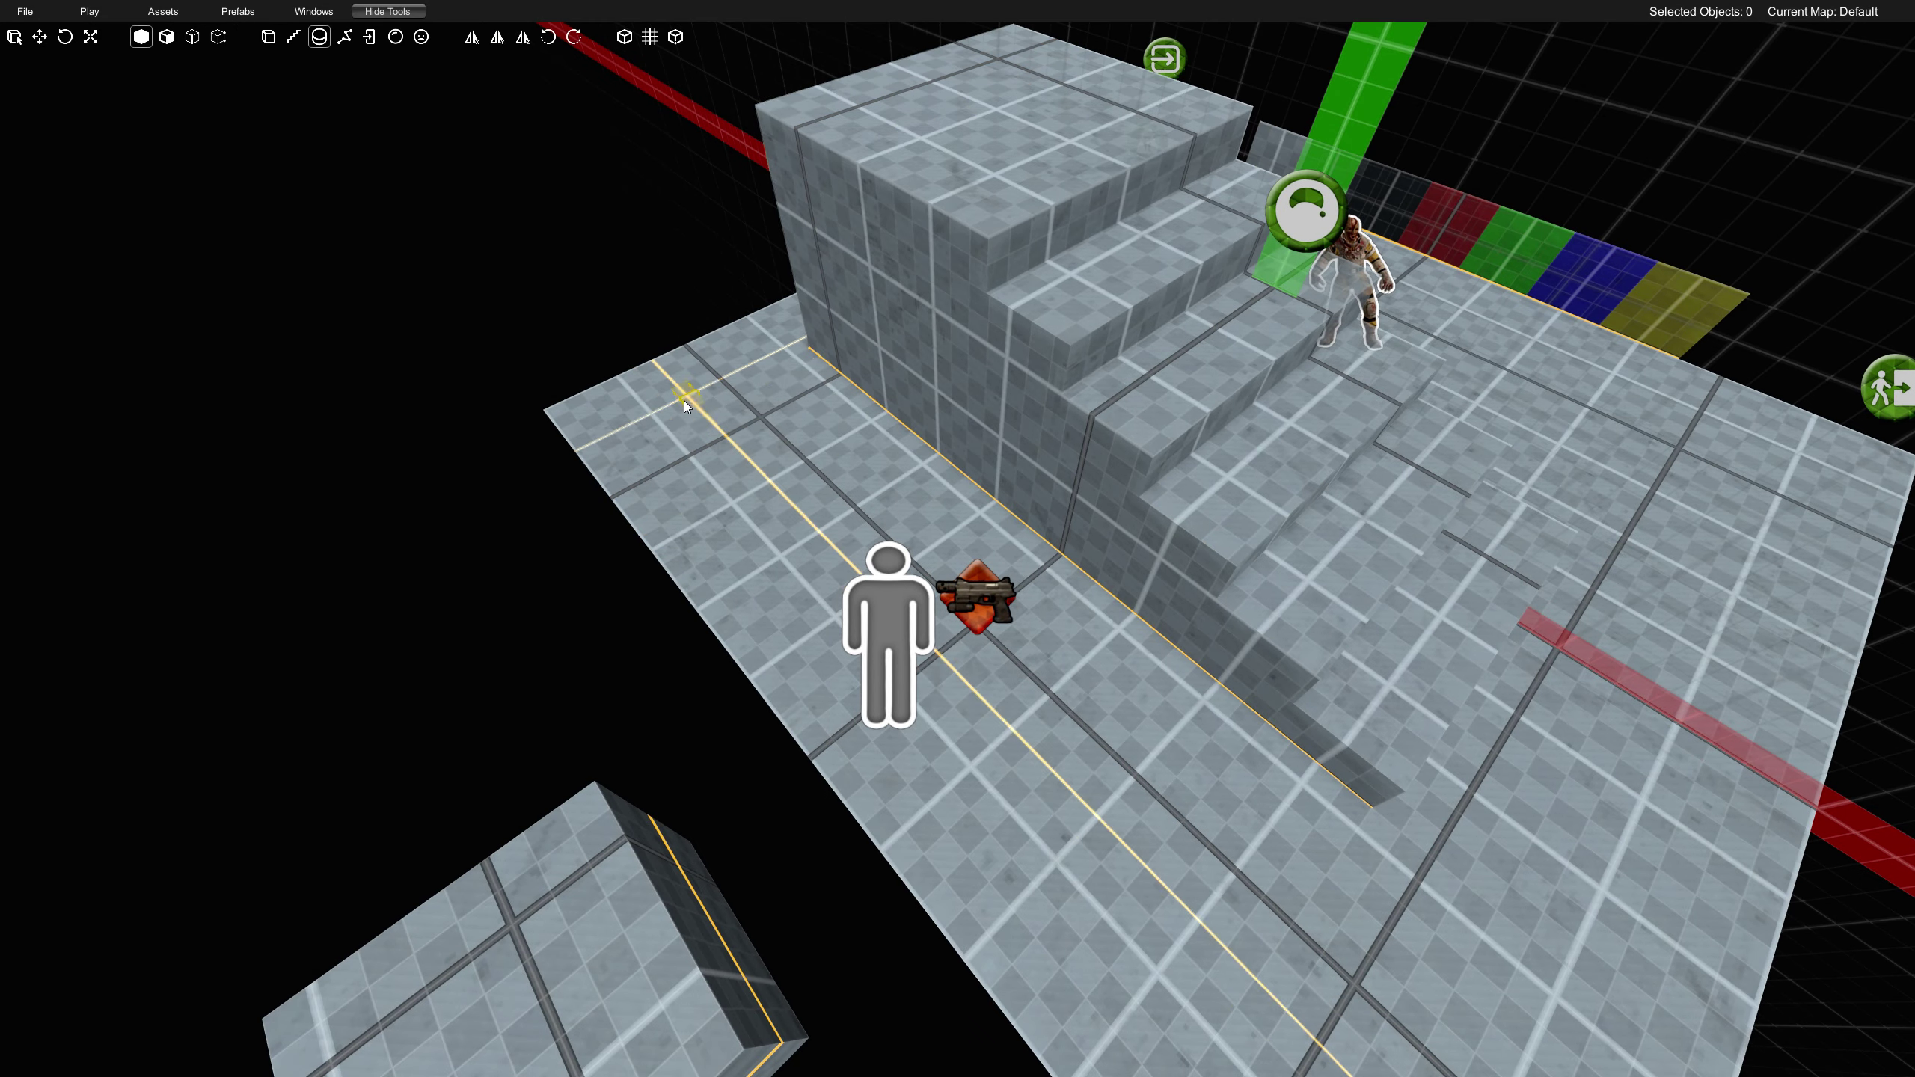
{"action": "mouse_move", "coordinate": [681, 401]}
{"action": "left_mouse_down"}
{"action": "mouse_move", "coordinate": [649, 532]}
{"action": "mouse_move", "coordinate": [659, 491]}
{"action": "mouse_move", "coordinate": [705, 488]}
{"action": "left_mouse_up"}
{"action": "key", "text": "Delete"}
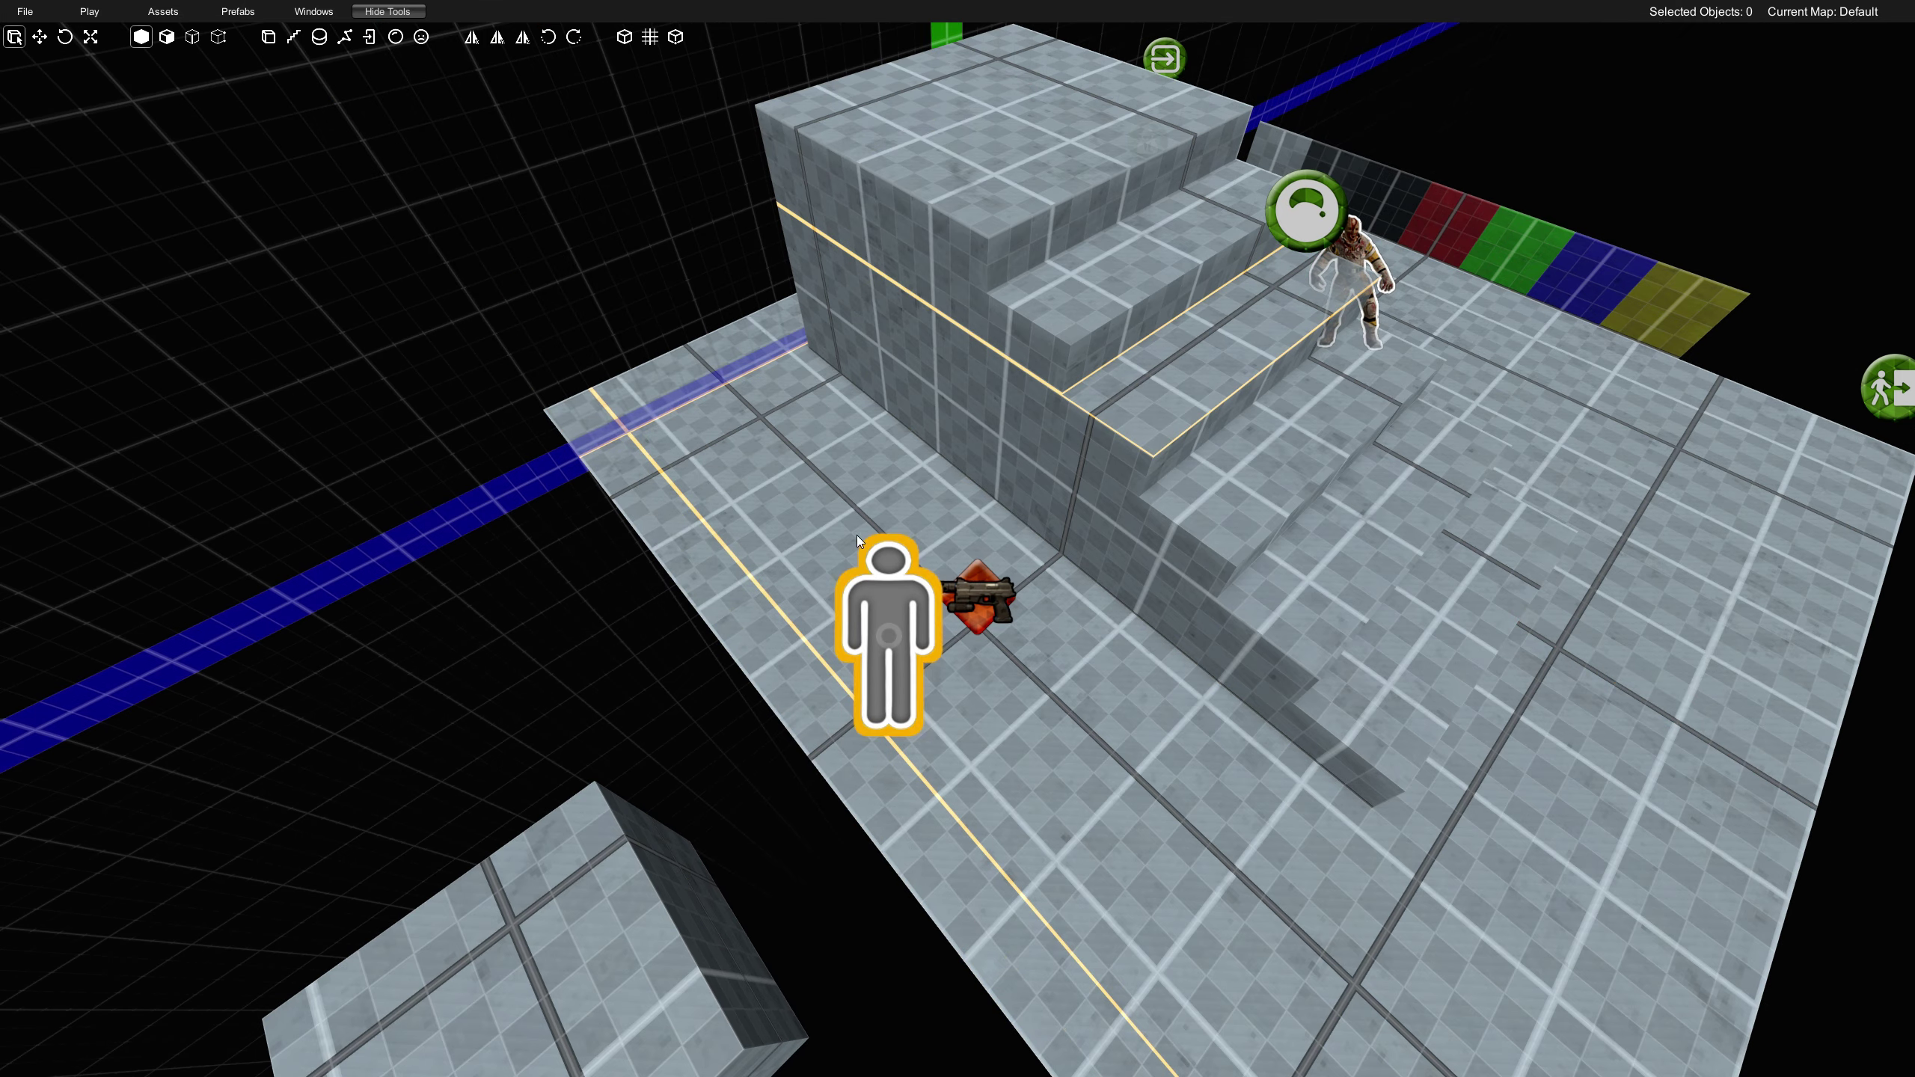
- Draw a cylinder brush on the open floor beside the staircase and extend its top upward into a tall column
{"action": "left_click", "coordinate": [315, 36]}
{"action": "mouse_move", "coordinate": [972, 452]}
{"action": "right_mouse_down"}
{"action": "mouse_move", "coordinate": [1190, 525]}
{"action": "mouse_move", "coordinate": [983, 556]}
{"action": "right_mouse_up"}
{"action": "left_click_drag", "start_coordinate": [842, 522], "coordinate": [792, 781]}
{"action": "right_click_drag", "start_coordinate": [1055, 445], "coordinate": [1044, 386]}
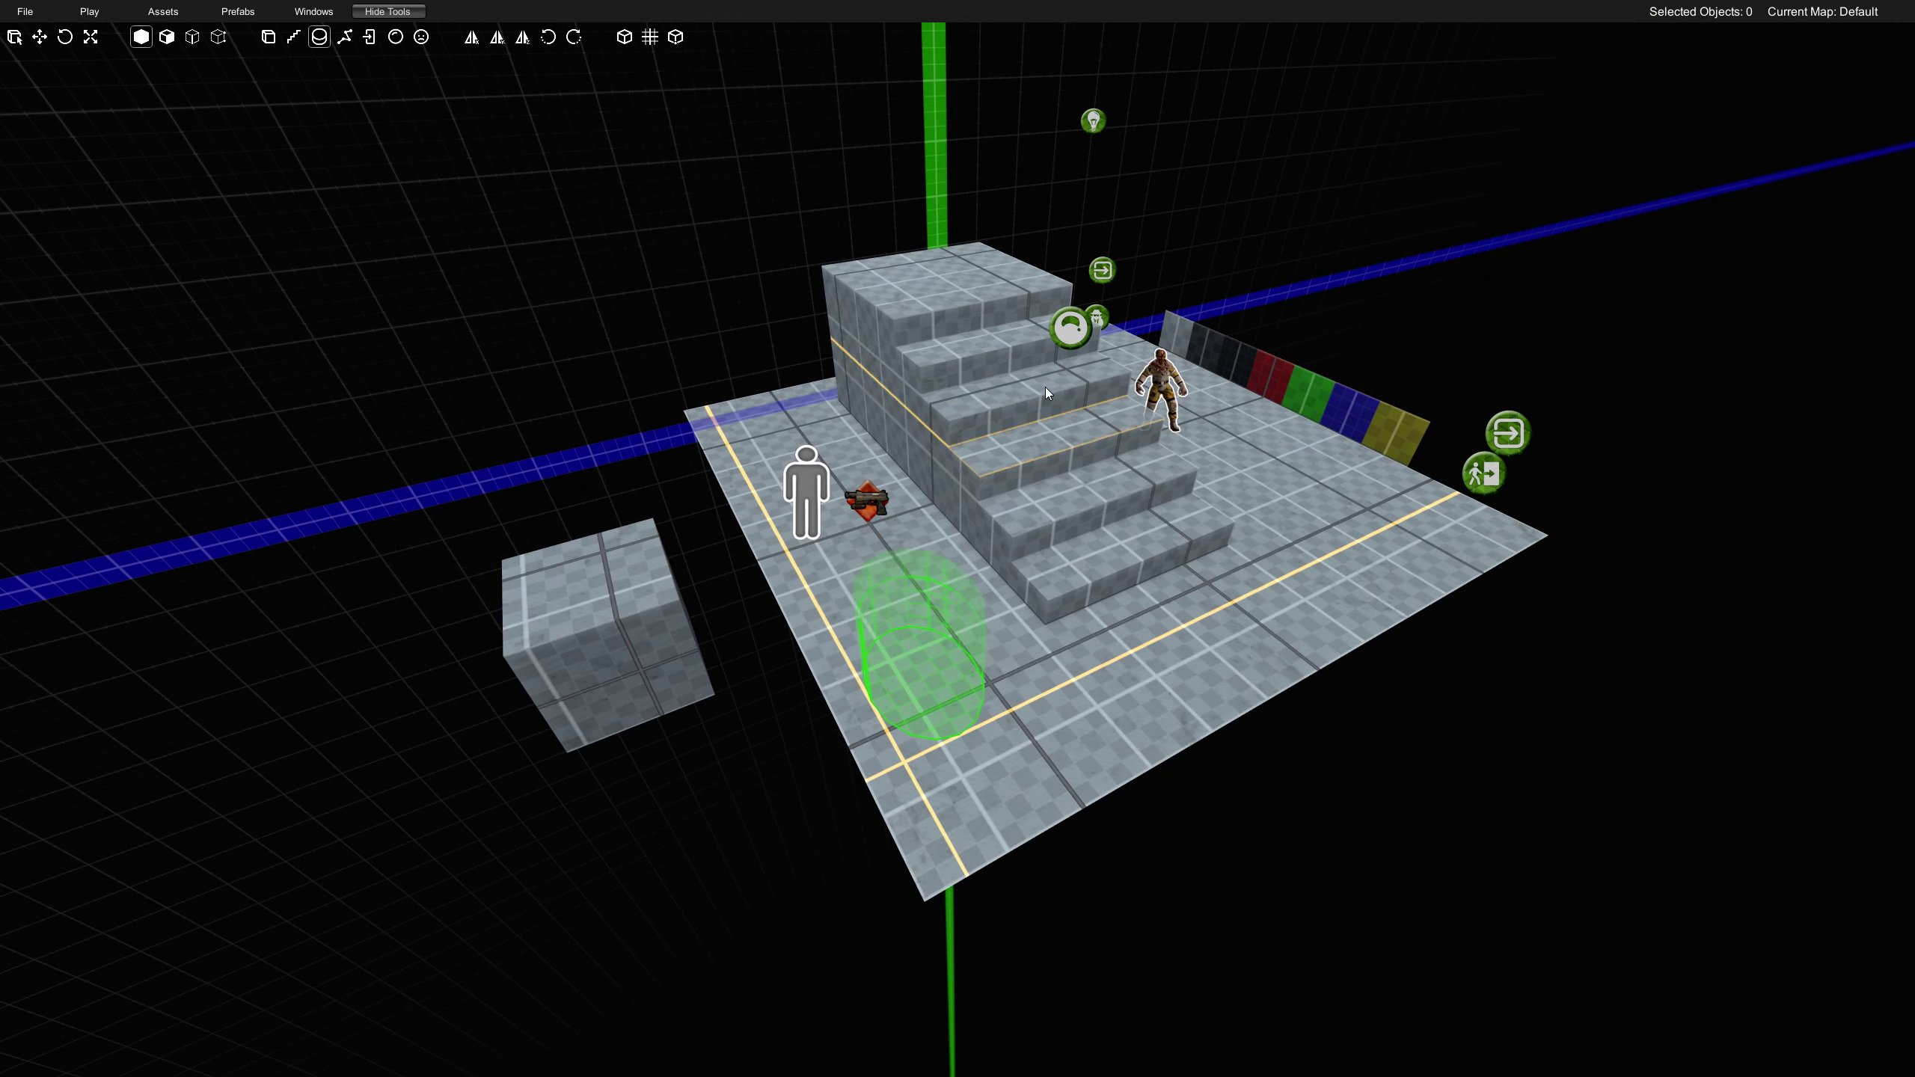
{"action": "left_click", "coordinate": [1037, 264]}
{"action": "right_click_drag", "start_coordinate": [1037, 264], "coordinate": [976, 604]}
{"action": "left_click_drag", "start_coordinate": [886, 476], "coordinate": [849, 113]}
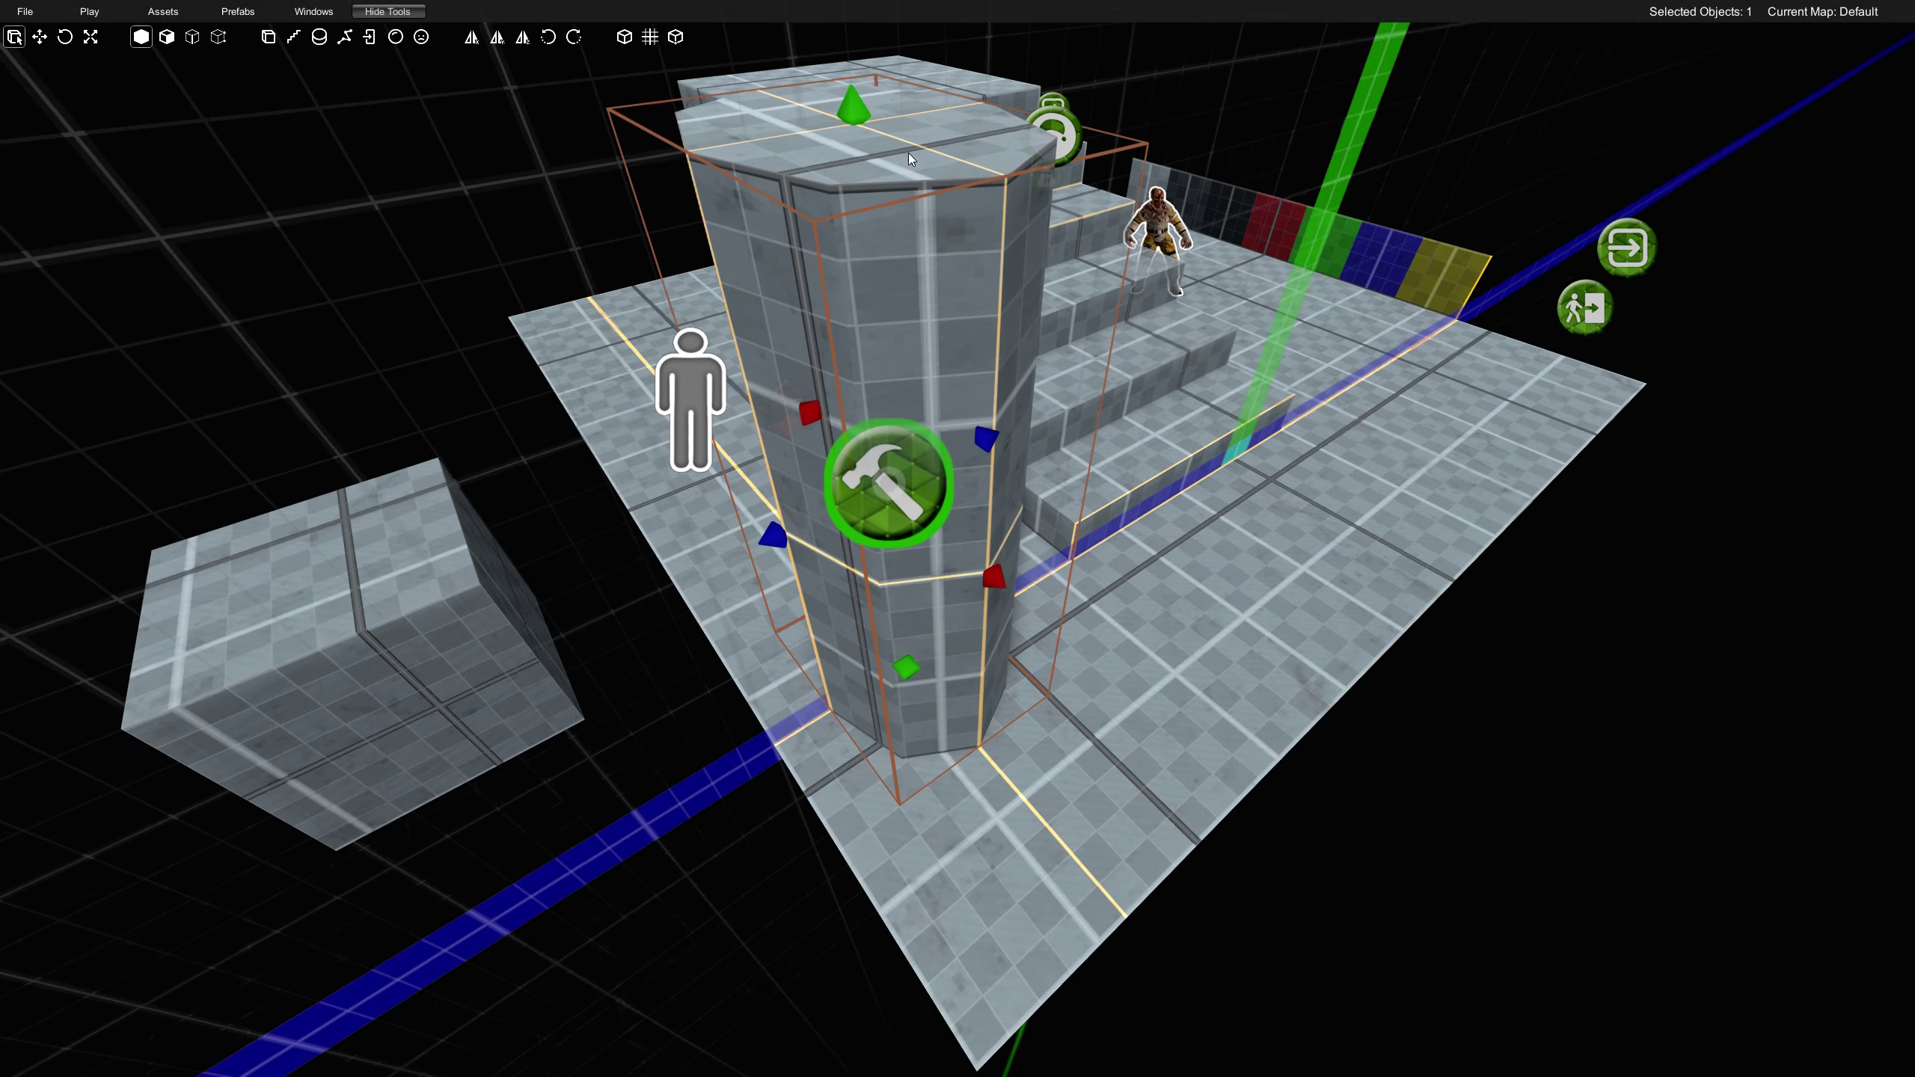
- Extend the cylinder's top further upward and its base slightly downward to a height of about 6.25
{"action": "right_click_drag", "start_coordinate": [849, 113], "coordinate": [867, 83]}
{"action": "left_click_drag", "start_coordinate": [920, 419], "coordinate": [907, 181]}
{"action": "right_click_drag", "start_coordinate": [907, 181], "coordinate": [980, 547]}
{"action": "mouse_move", "coordinate": [896, 567]}
{"action": "left_mouse_down"}
{"action": "mouse_move", "coordinate": [320, 606]}
{"action": "mouse_move", "coordinate": [887, 602]}
{"action": "left_mouse_up"}
{"action": "right_click_drag", "start_coordinate": [727, 436], "coordinate": [919, 473]}
- Open the Property Inspector for the cylinder, reposition the window, and set the number of sides to 16
{"action": "key", "text": "p"}
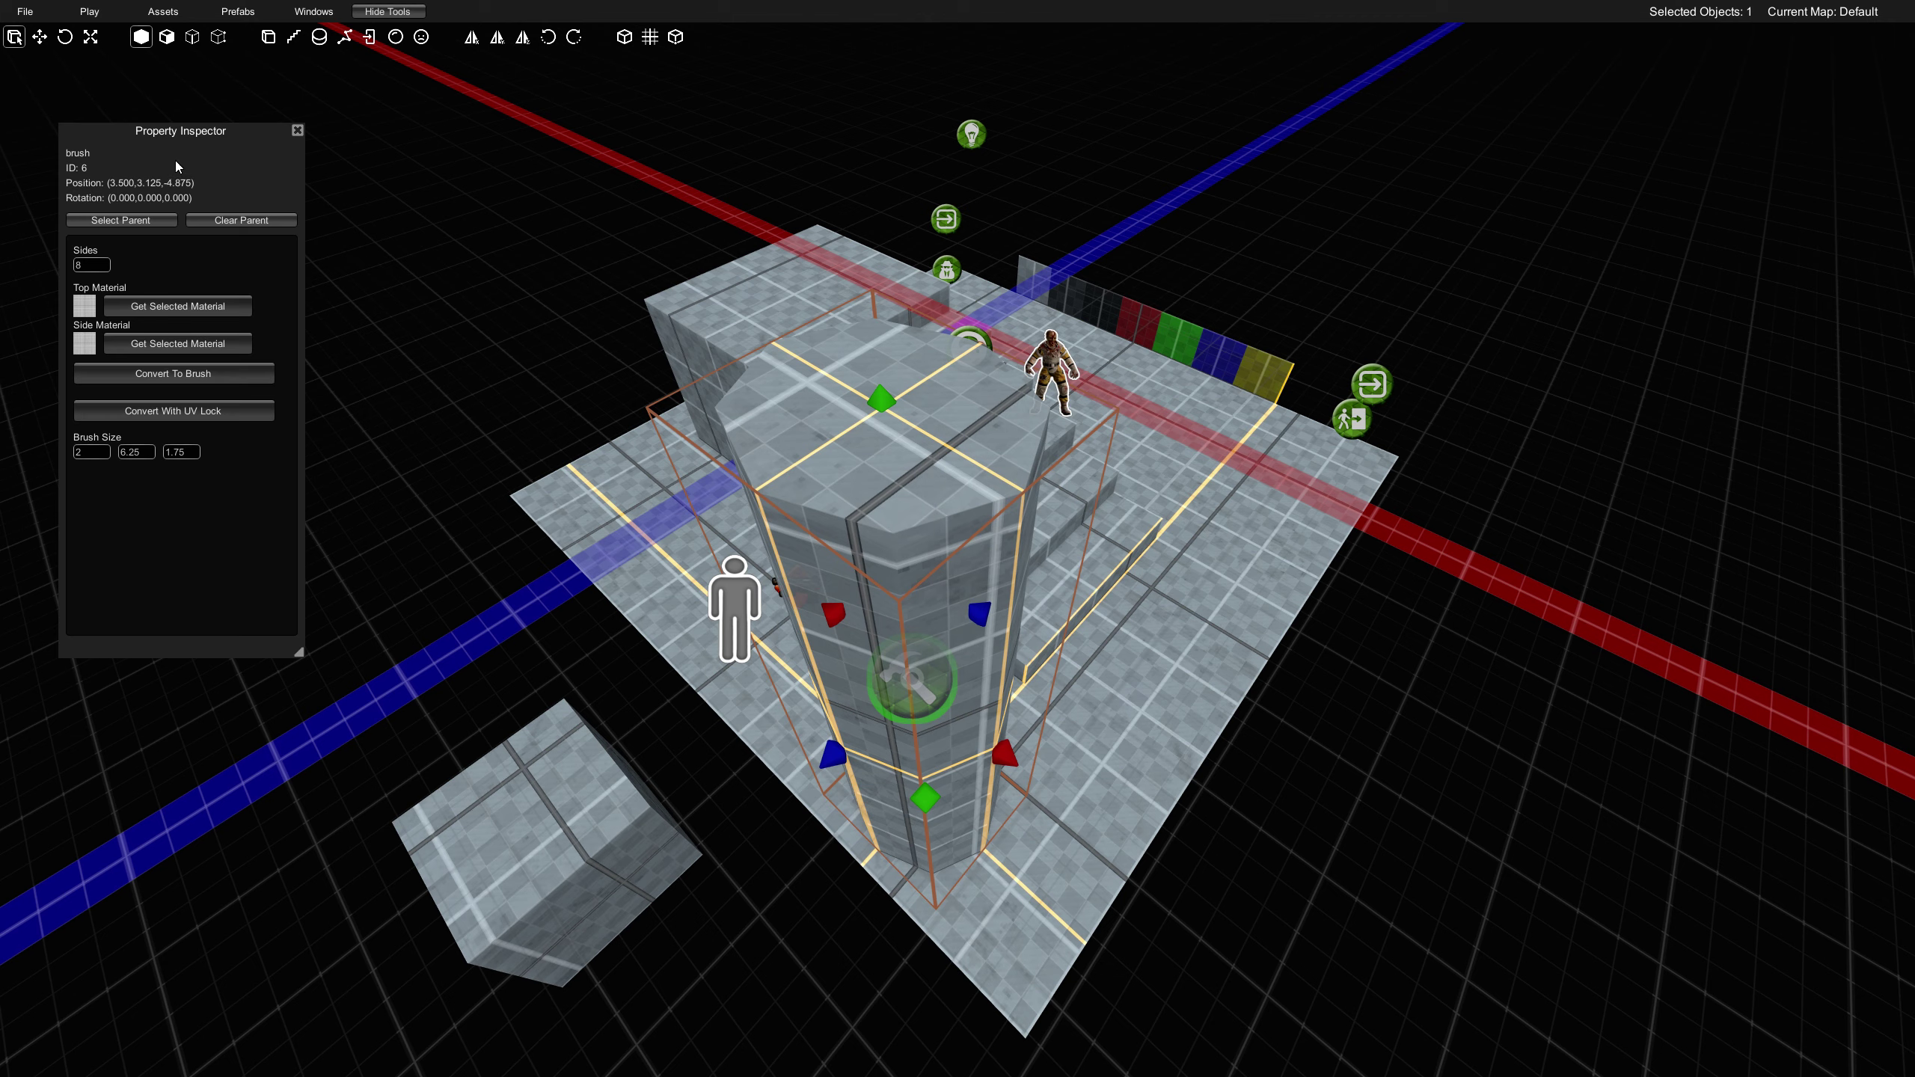
{"action": "left_click_drag", "start_coordinate": [225, 131], "coordinate": [332, 164]}
{"action": "left_click", "coordinate": [202, 299]}
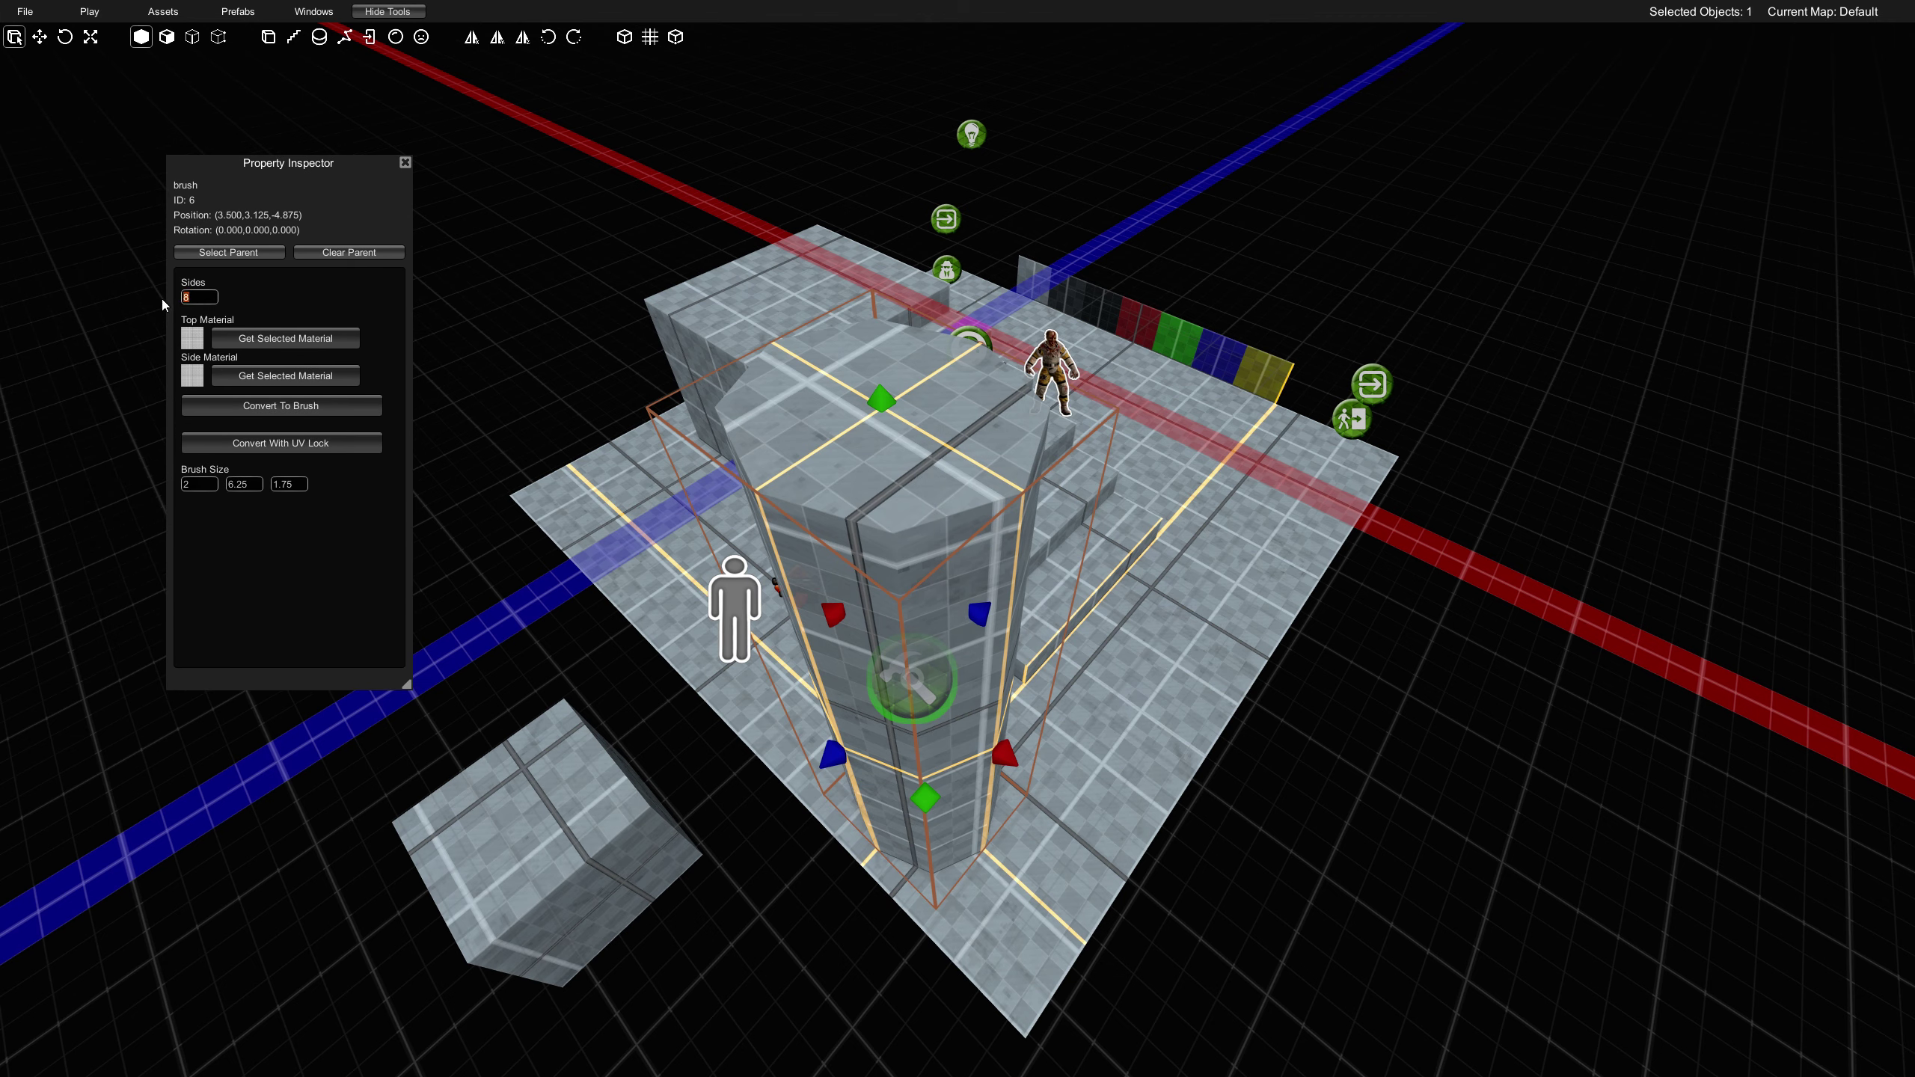
{"action": "type", "text": "16"}
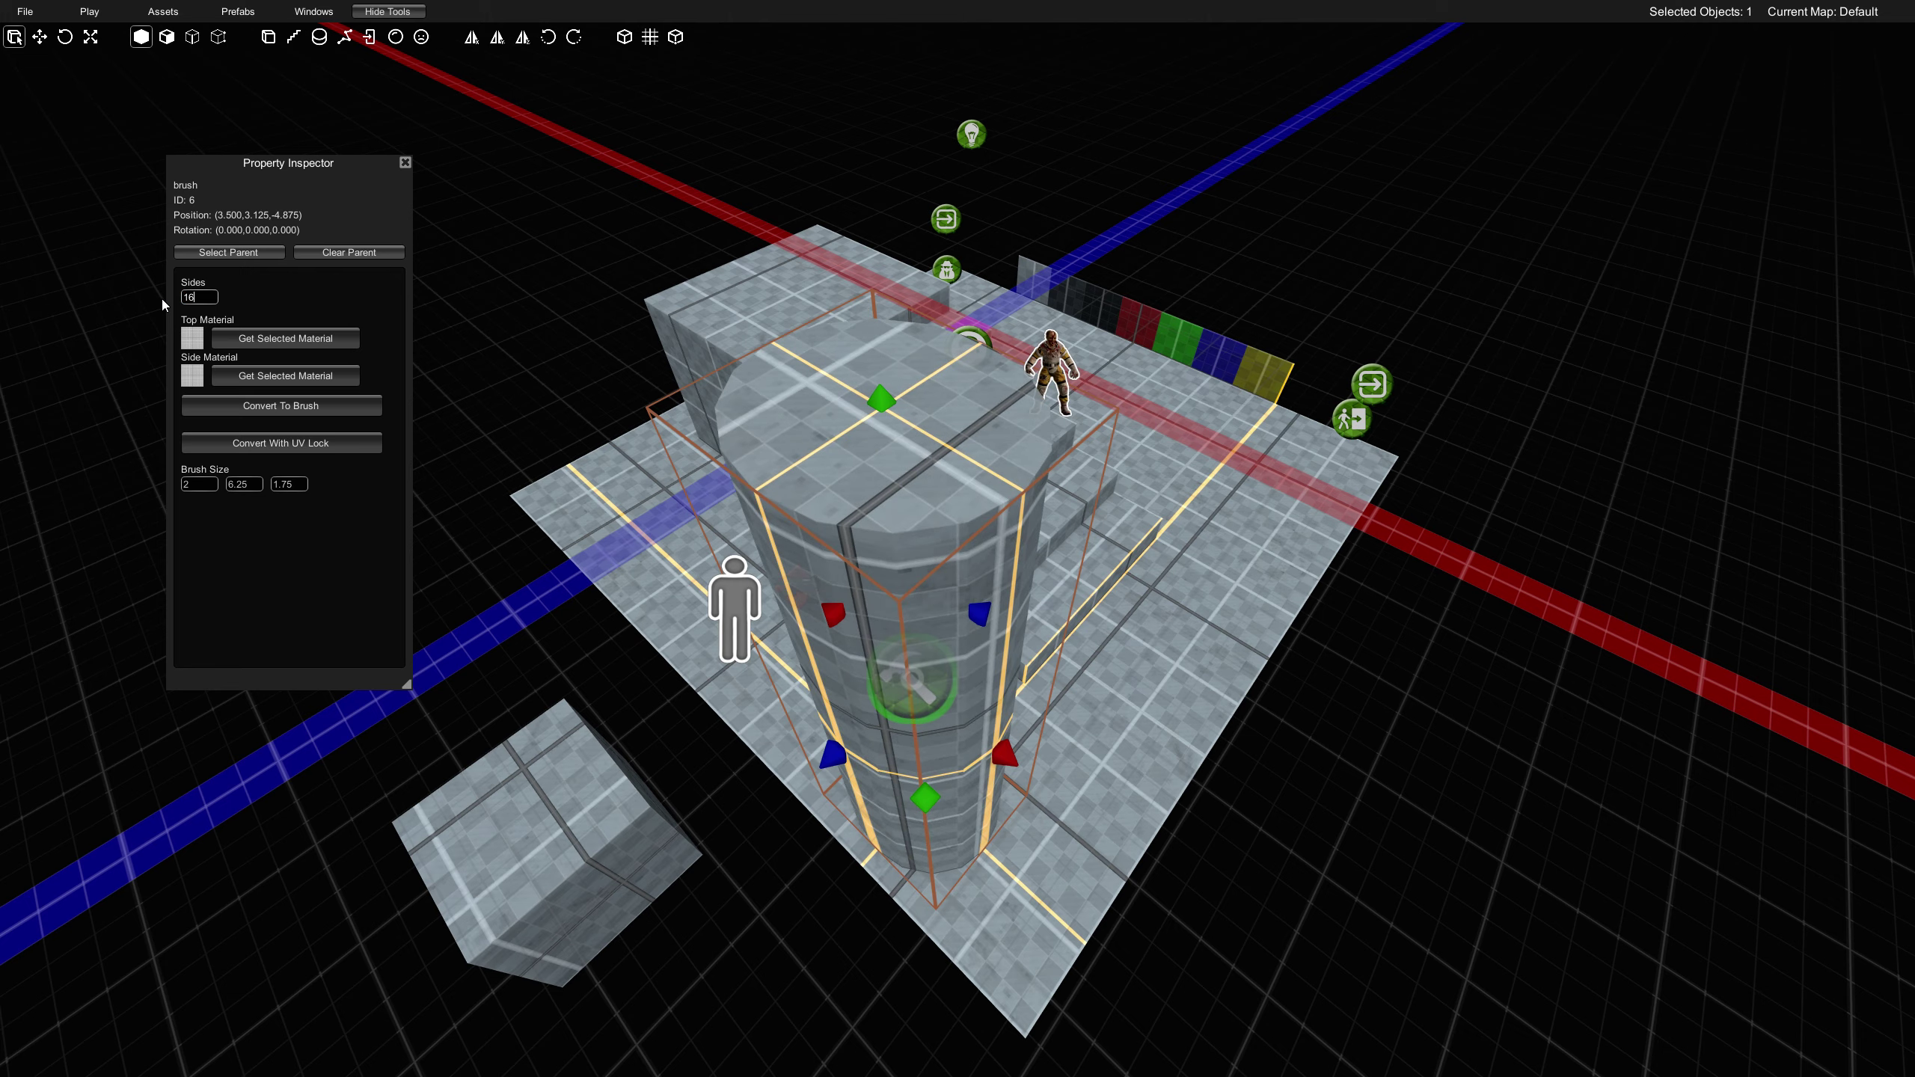
{"action": "key", "text": "s"}
{"action": "right_click_drag", "start_coordinate": [907, 389], "coordinate": [869, 399]}
{"action": "key", "text": "w"}
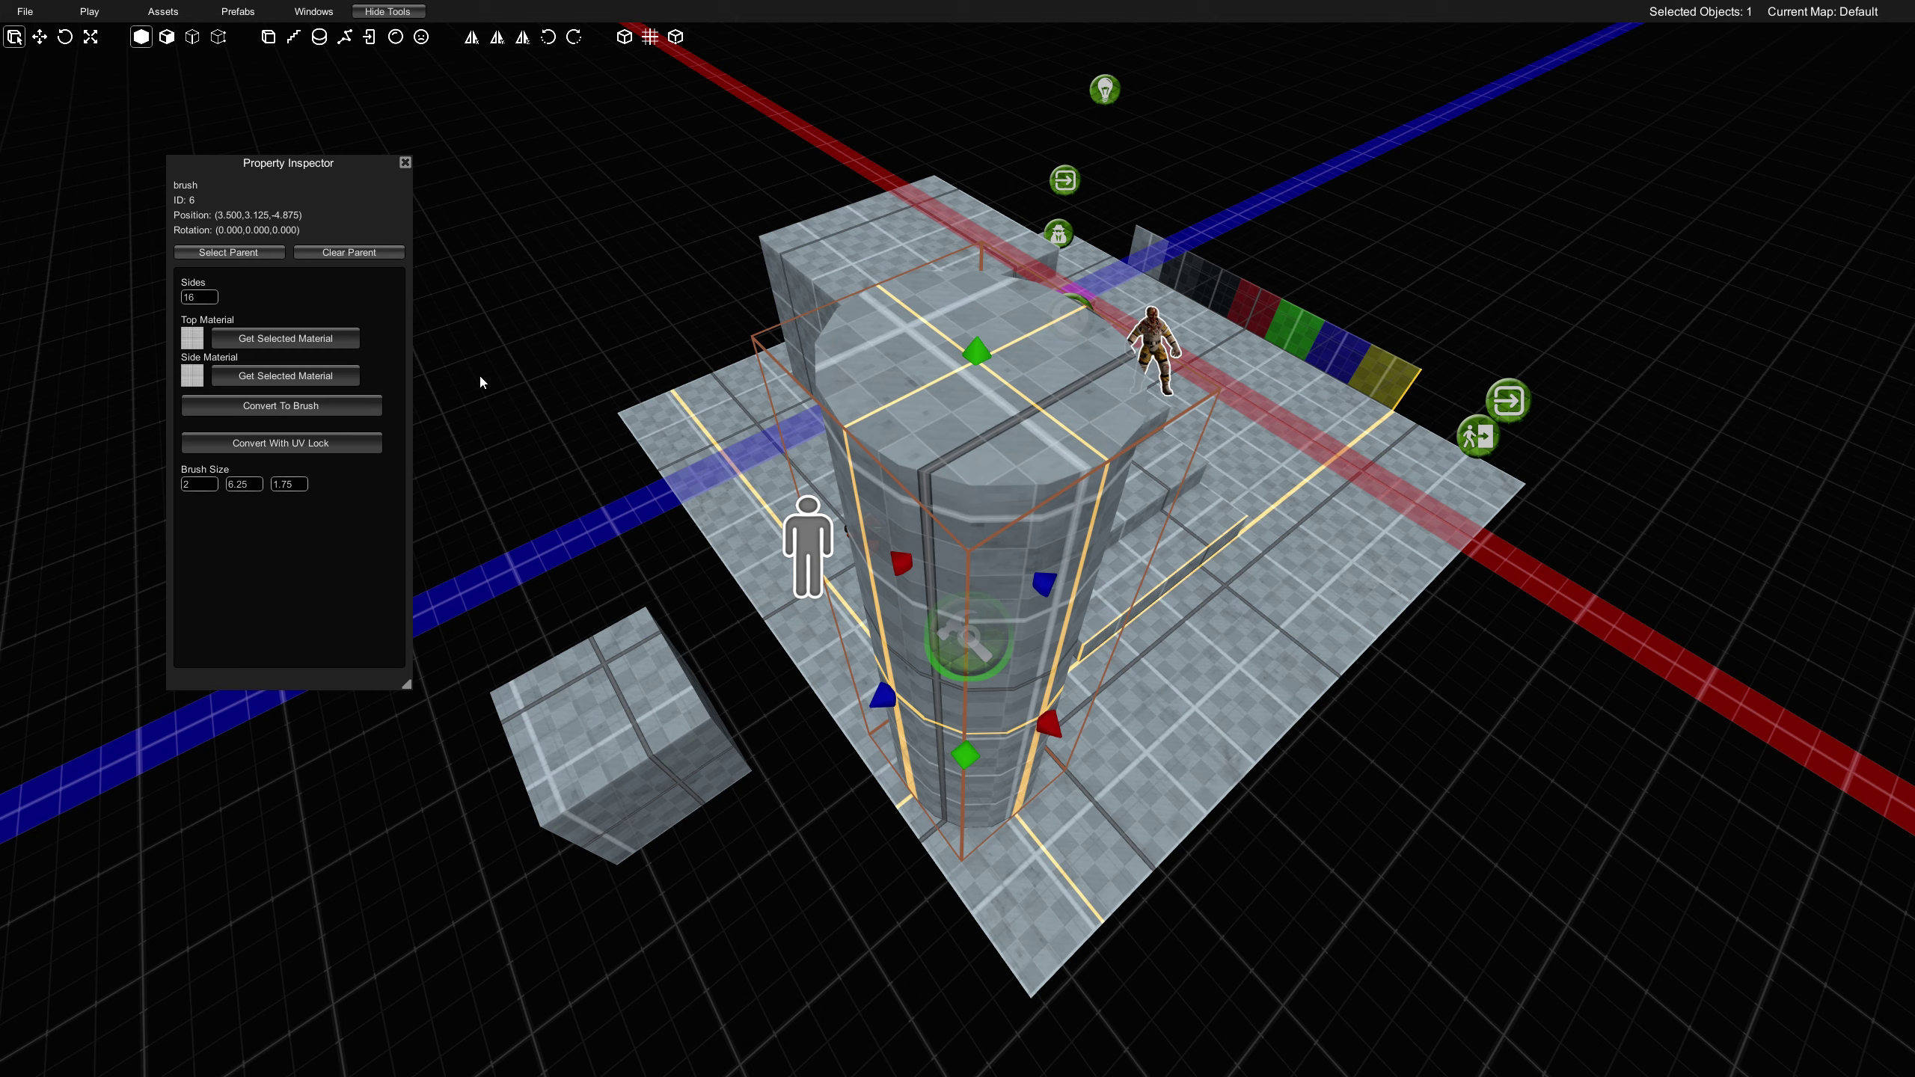
- Set the cylinder's number of sides to 12
{"action": "left_click_drag", "start_coordinate": [349, 164], "coordinate": [354, 192]}
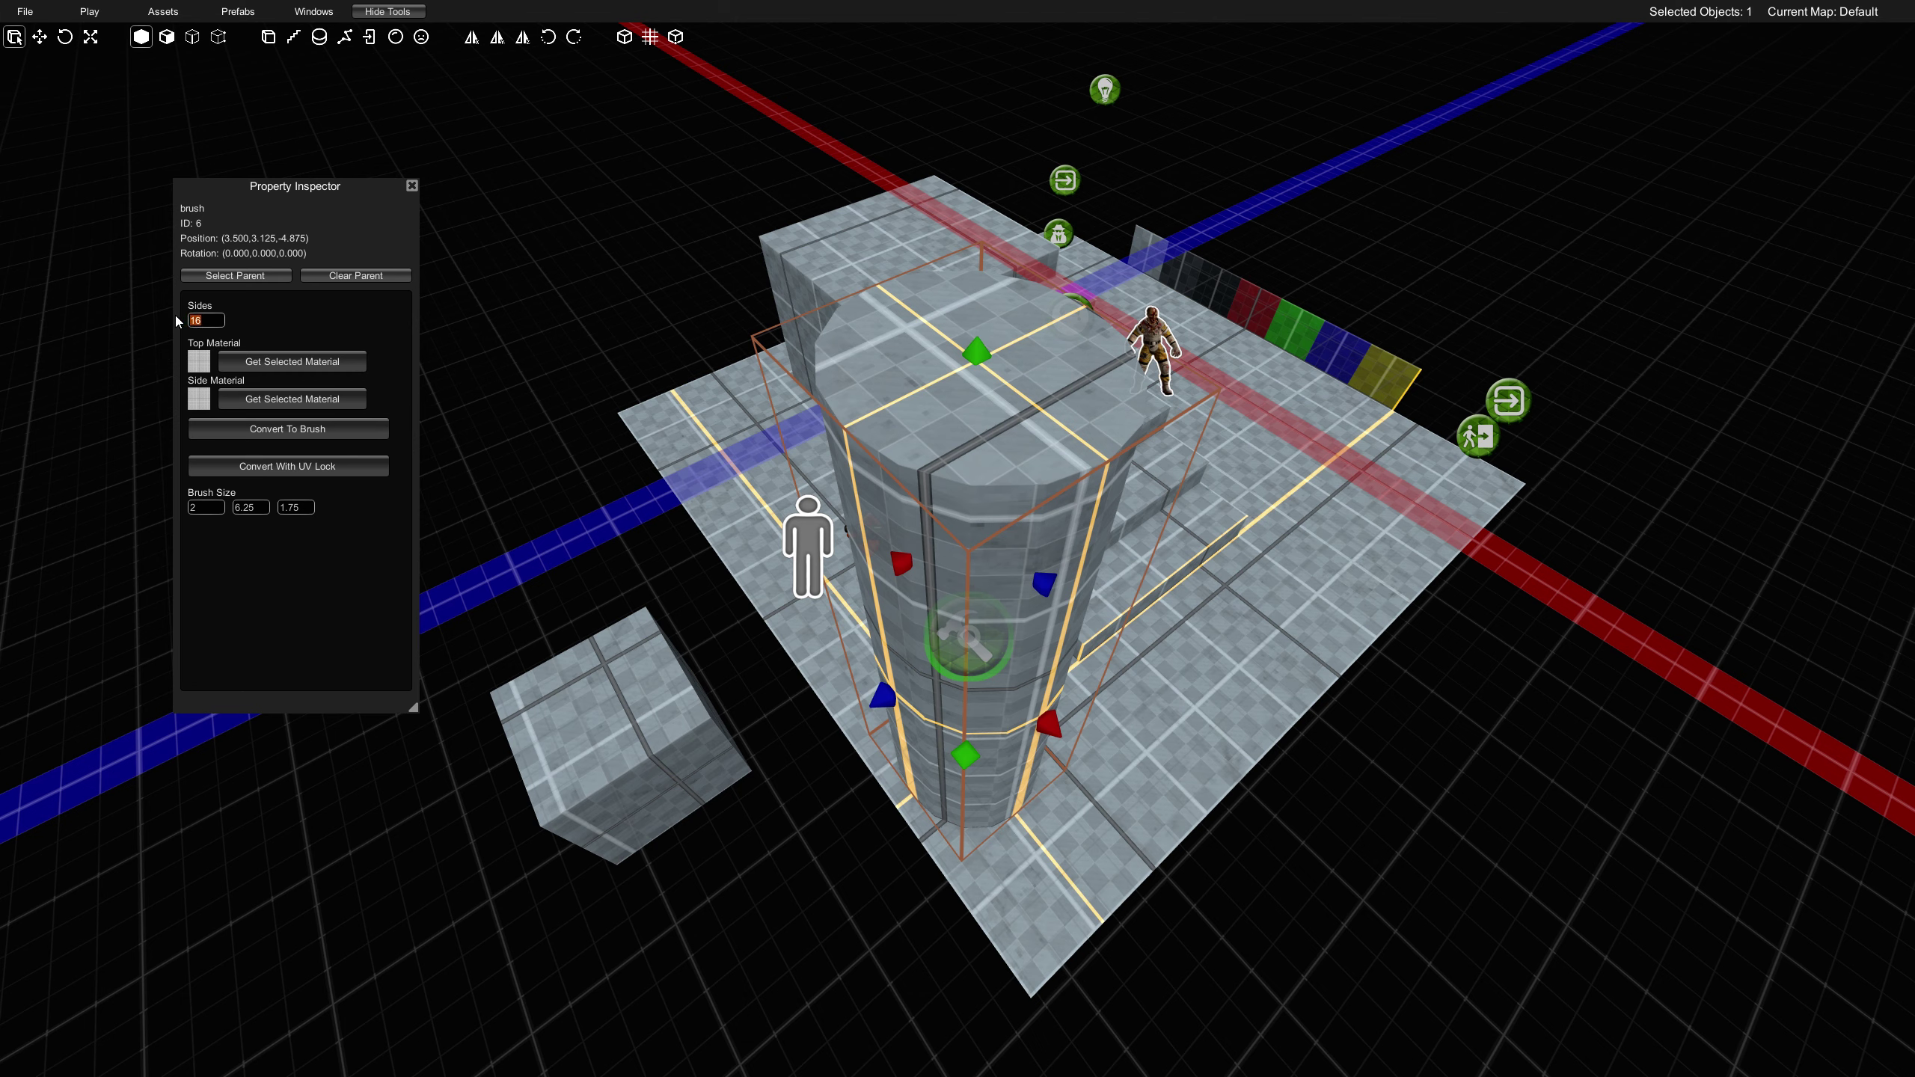
{"action": "type", "text": "12"}
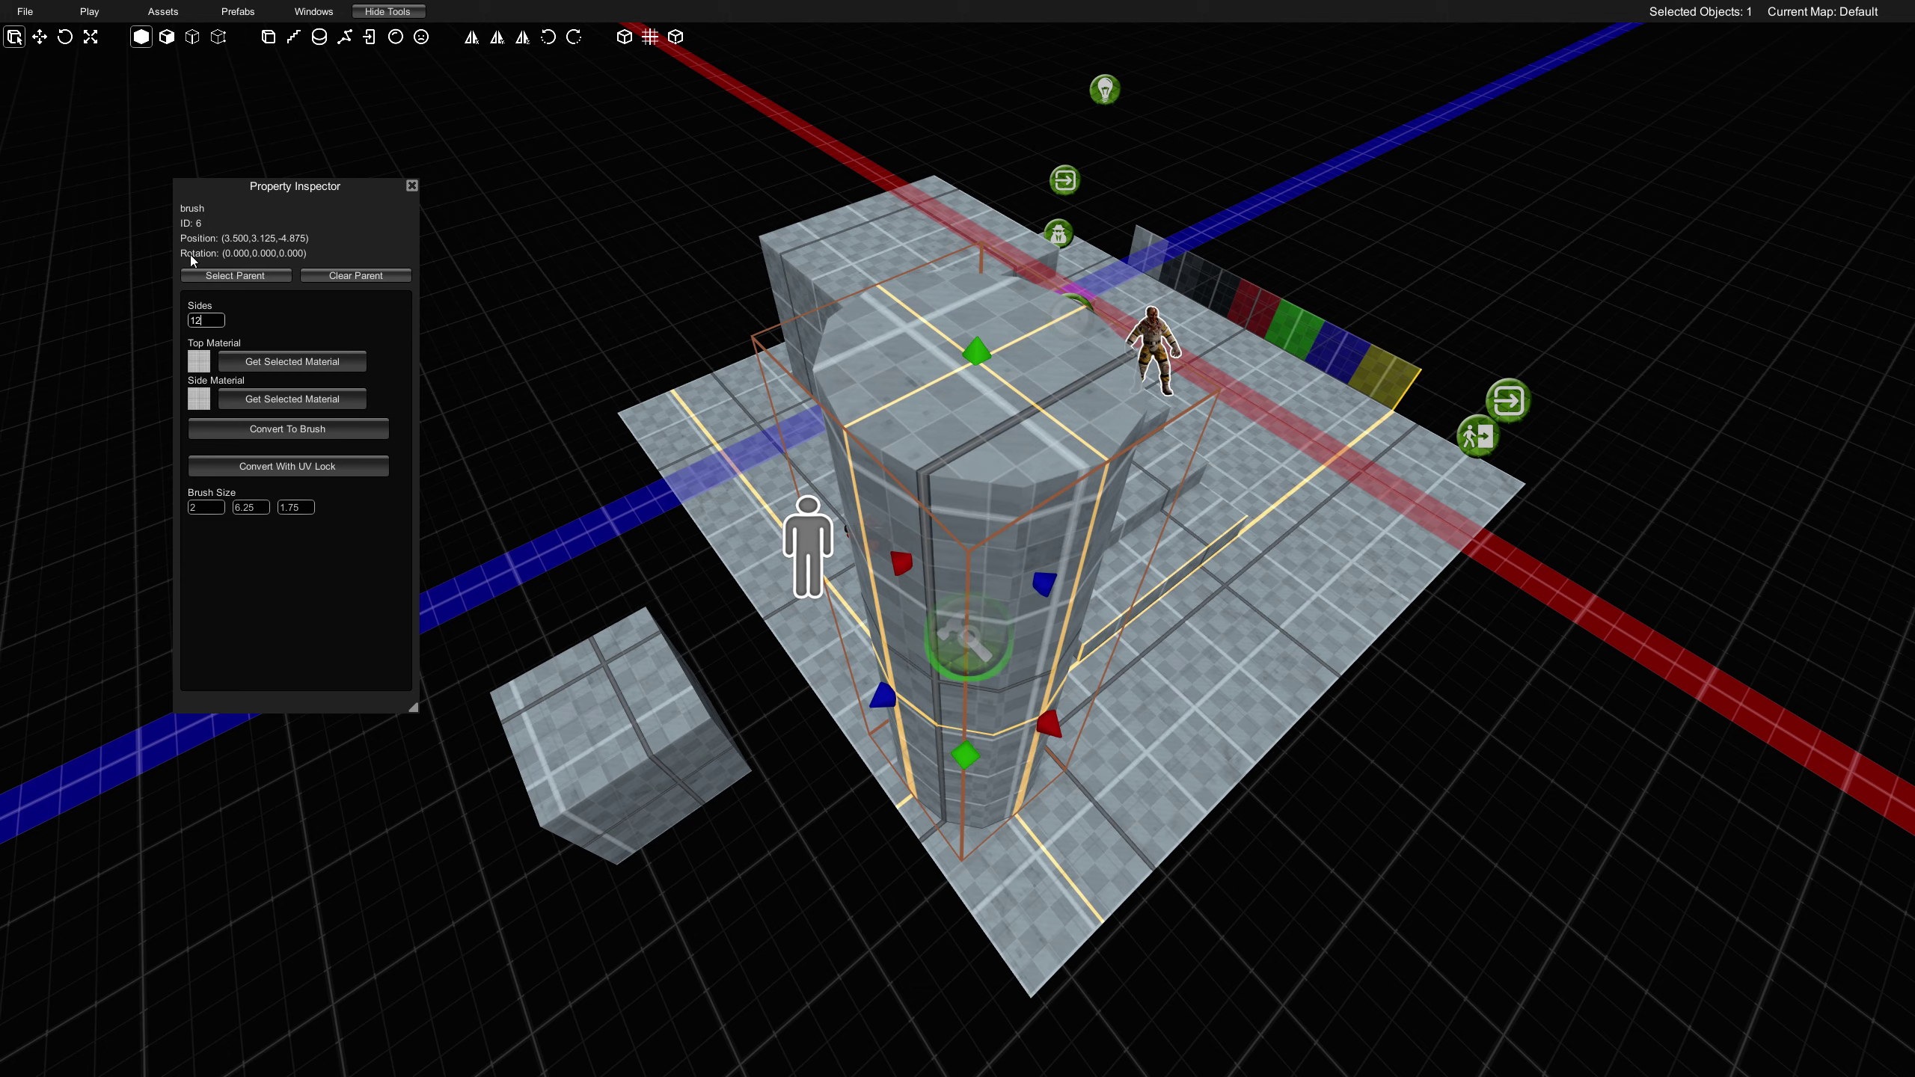
{"action": "middle_click_drag", "start_coordinate": [830, 438], "coordinate": [754, 442]}
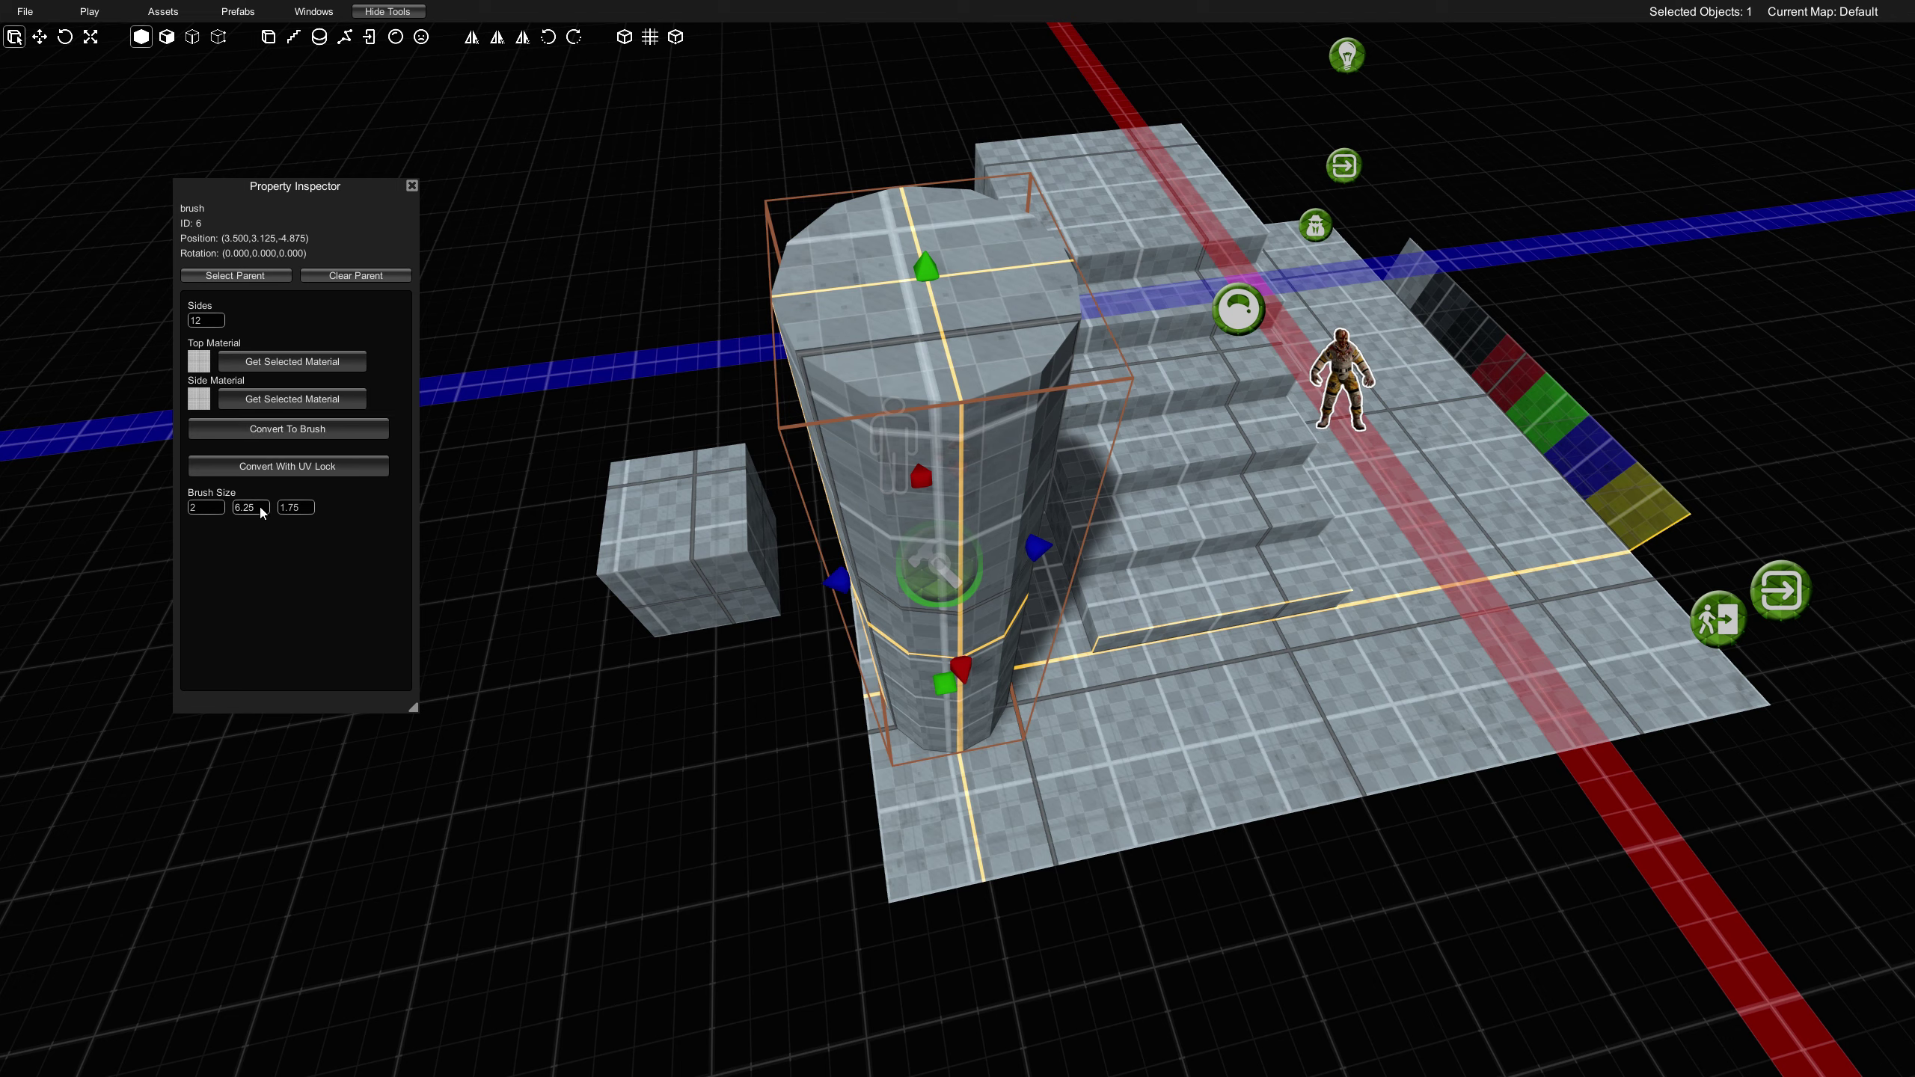
- Change the cylinder's brush height and convert it to a regular brush
{"action": "type", "text": "2"}
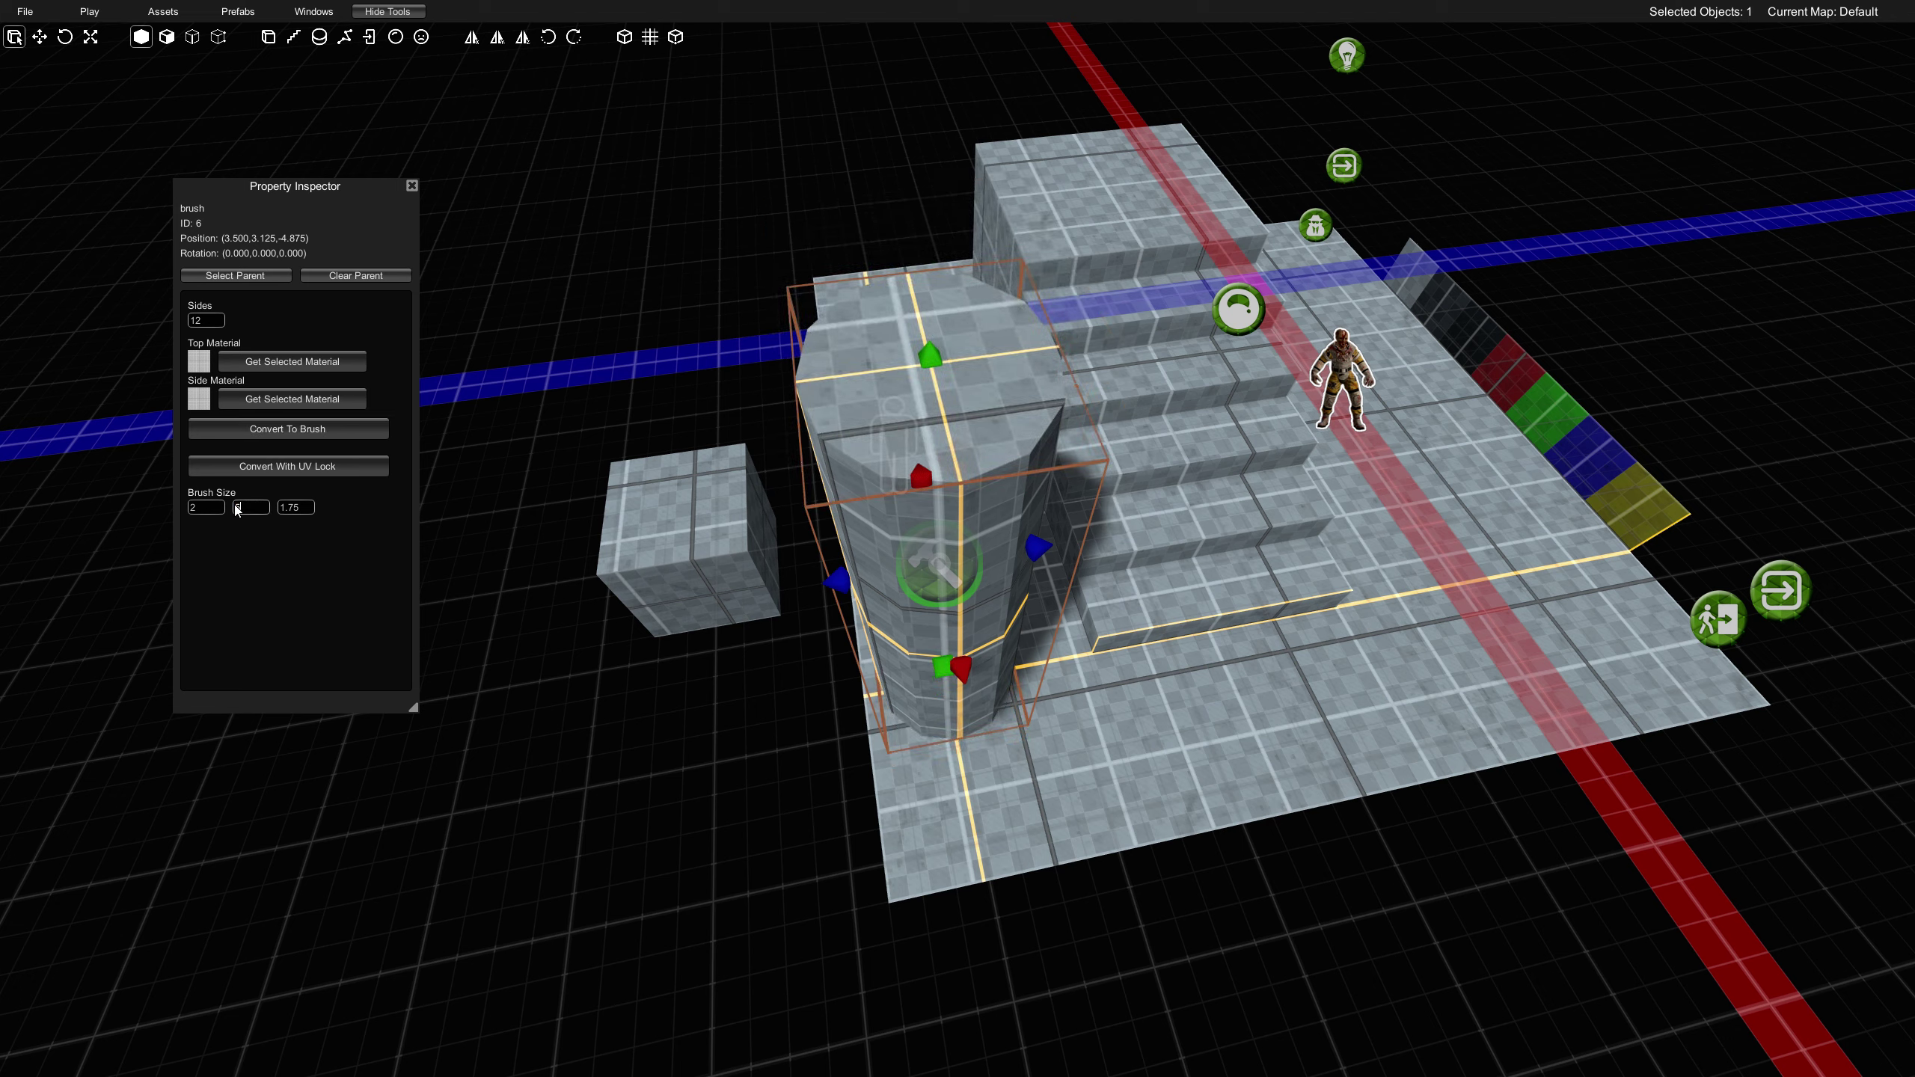
{"action": "left_click", "coordinate": [307, 429]}
- Select the converted cylinder's top face, move it far down to shorten the column, and return to whole-object selection
{"action": "middle_click_drag", "start_coordinate": [865, 577], "coordinate": [781, 488]}
{"action": "key", "text": "2"}
{"action": "left_click", "coordinate": [781, 488]}
{"action": "middle_click_drag", "start_coordinate": [984, 505], "coordinate": [927, 461]}
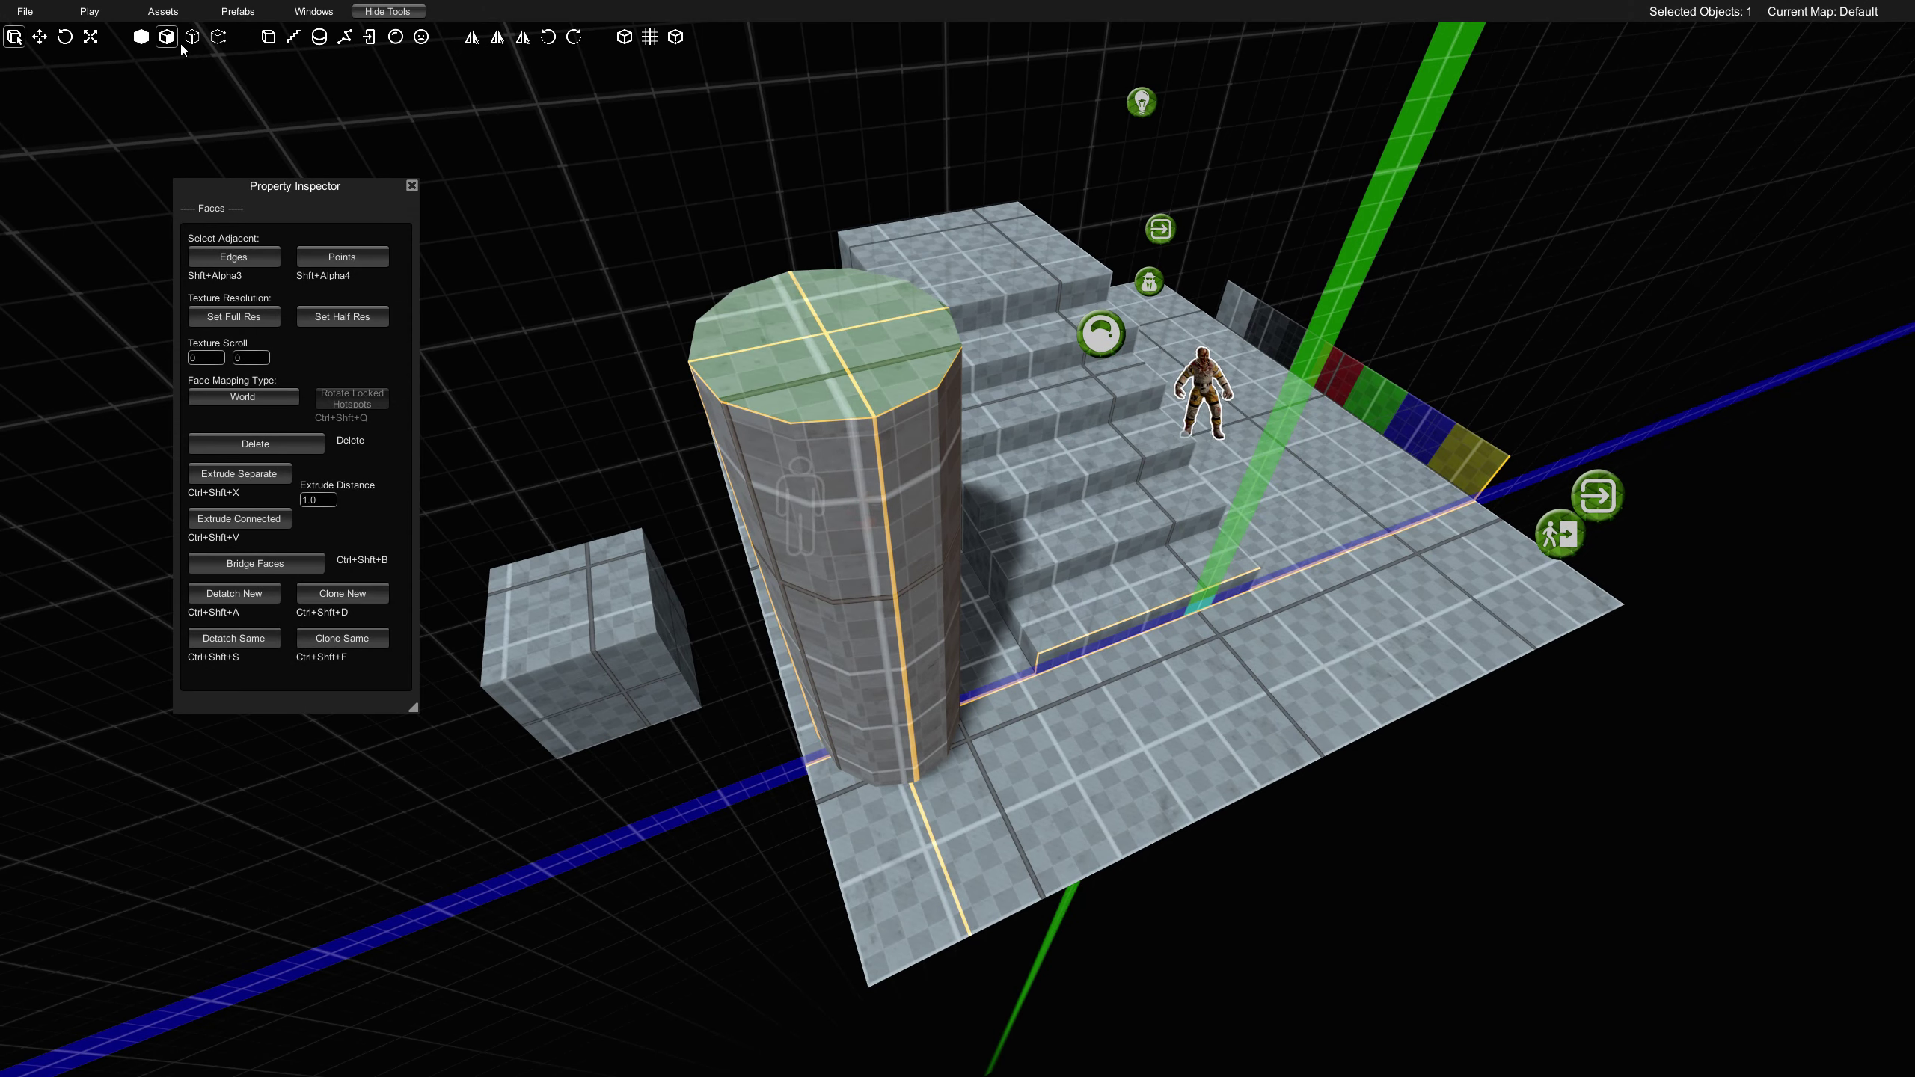
{"action": "key", "text": "w"}
{"action": "left_click_drag", "start_coordinate": [804, 325], "coordinate": [836, 596]}
{"action": "middle_click_drag", "start_coordinate": [845, 592], "coordinate": [1022, 528]}
{"action": "middle_click_drag", "start_coordinate": [951, 398], "coordinate": [848, 389]}
{"action": "key", "text": "1"}
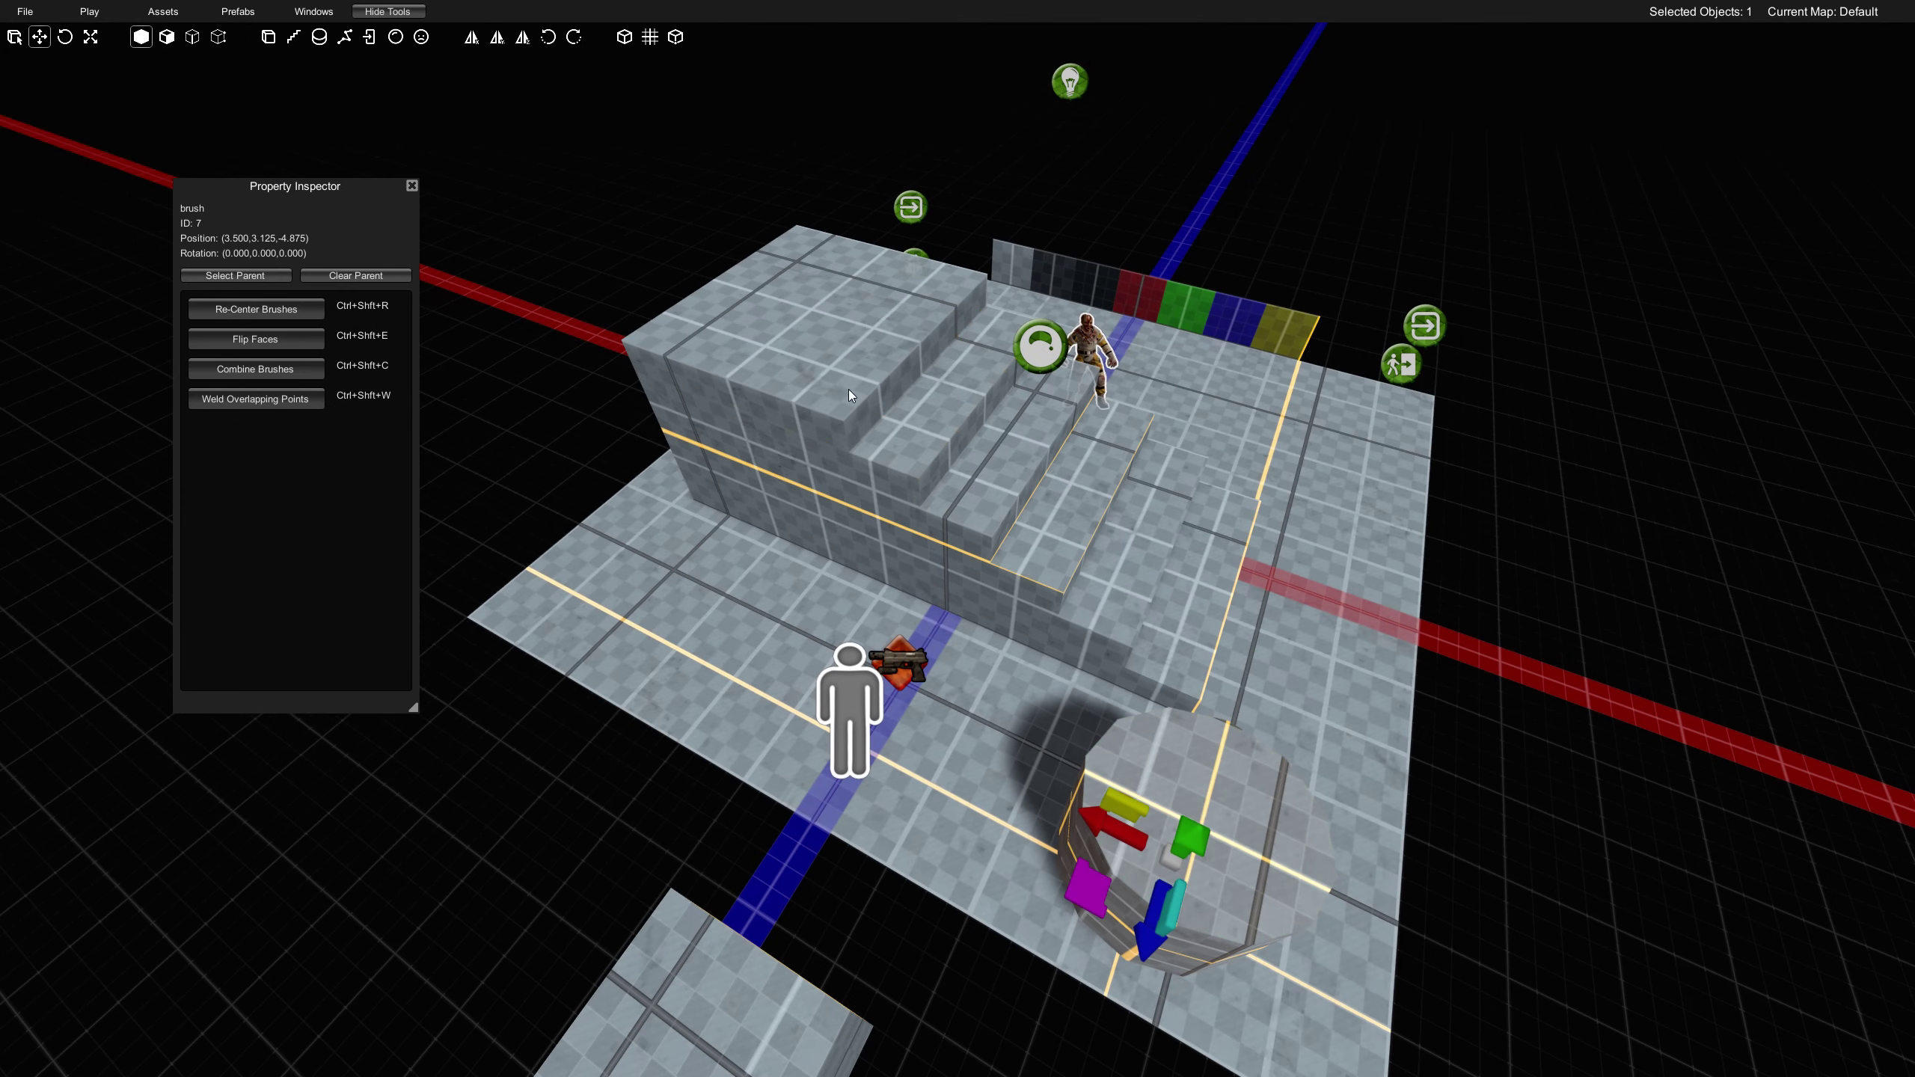
- Select the staircase and the shortened cylinder together and delete them
{"action": "left_click", "coordinate": [932, 459]}
{"action": "left_click", "coordinate": [770, 359], "text": "shift"}
{"action": "left_click", "coordinate": [1137, 792], "text": "shift"}
{"action": "key", "text": "Delete"}
{"action": "middle_click_drag", "start_coordinate": [815, 598], "coordinate": [1117, 609]}
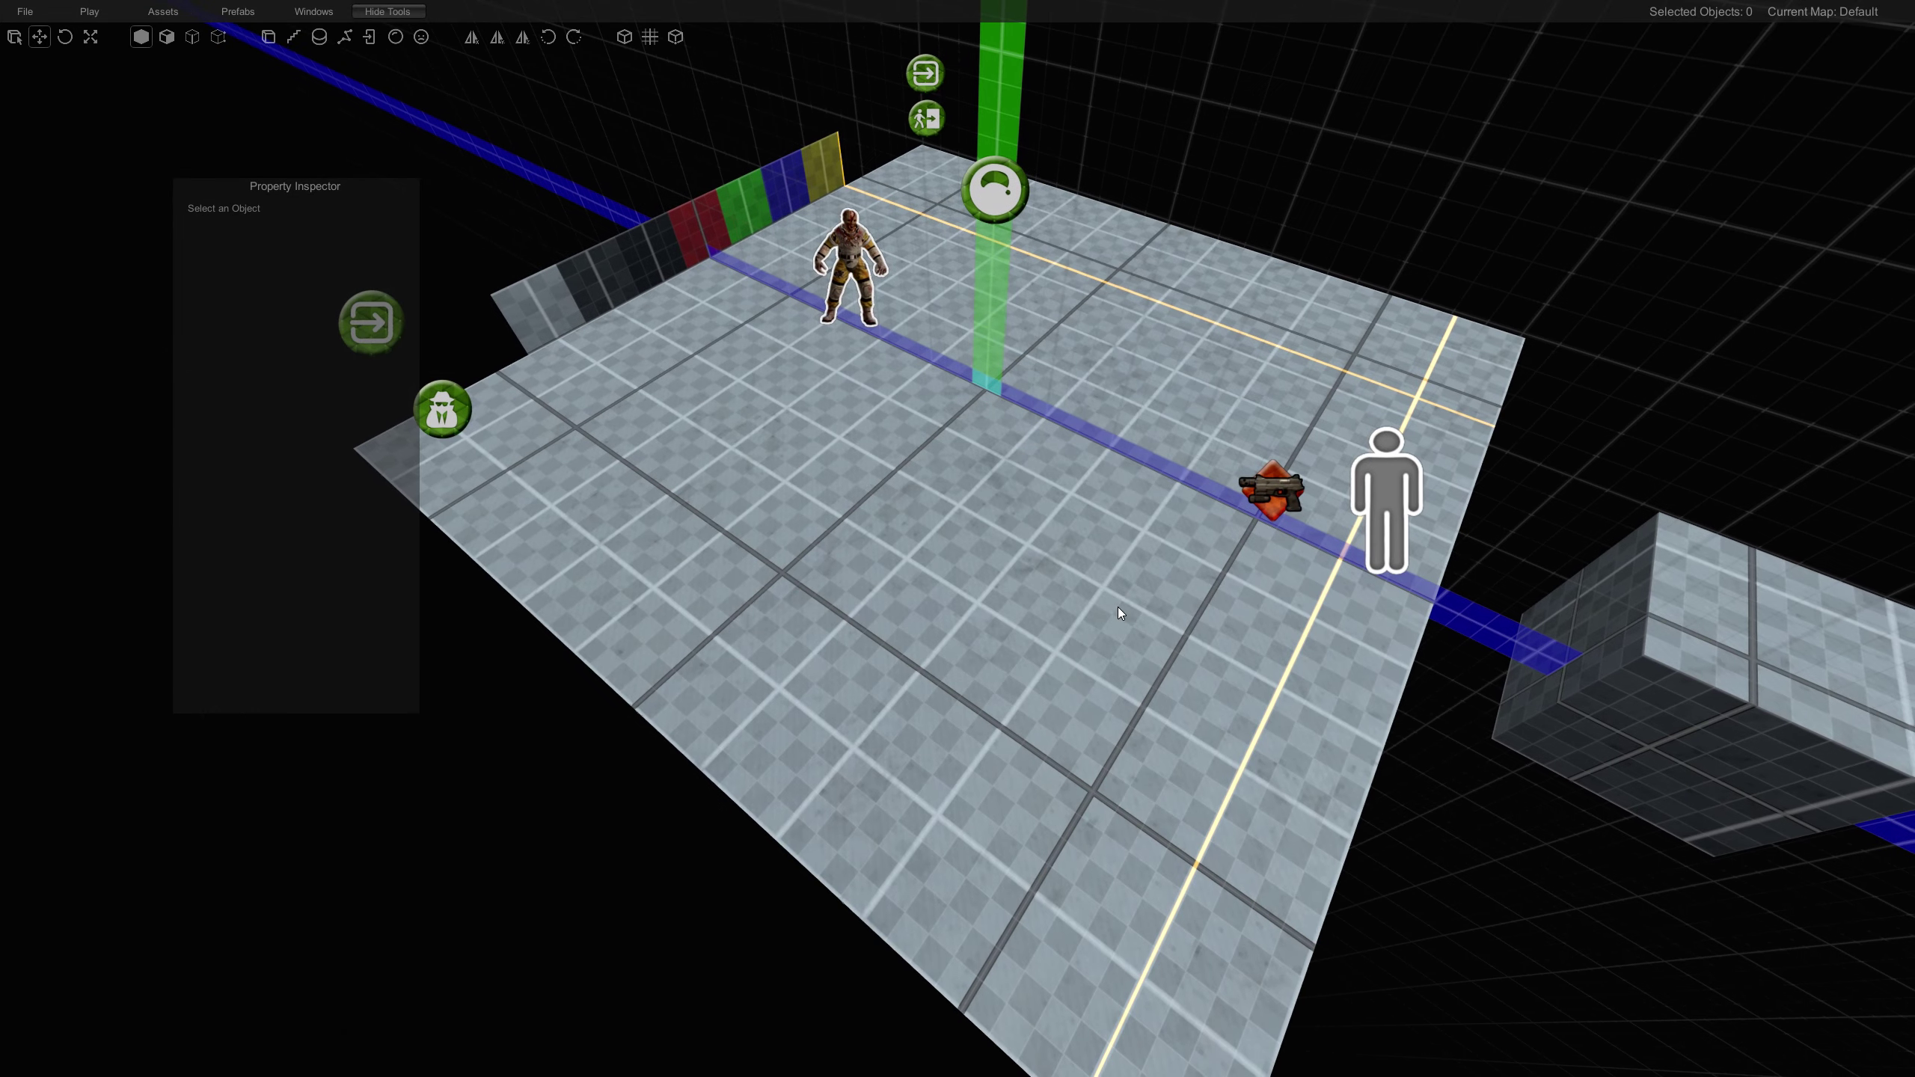
- Draw a closed irregular 12-point polygon outline across the floor and raise it into a tall solid brush
{"action": "left_click", "coordinate": [345, 37]}
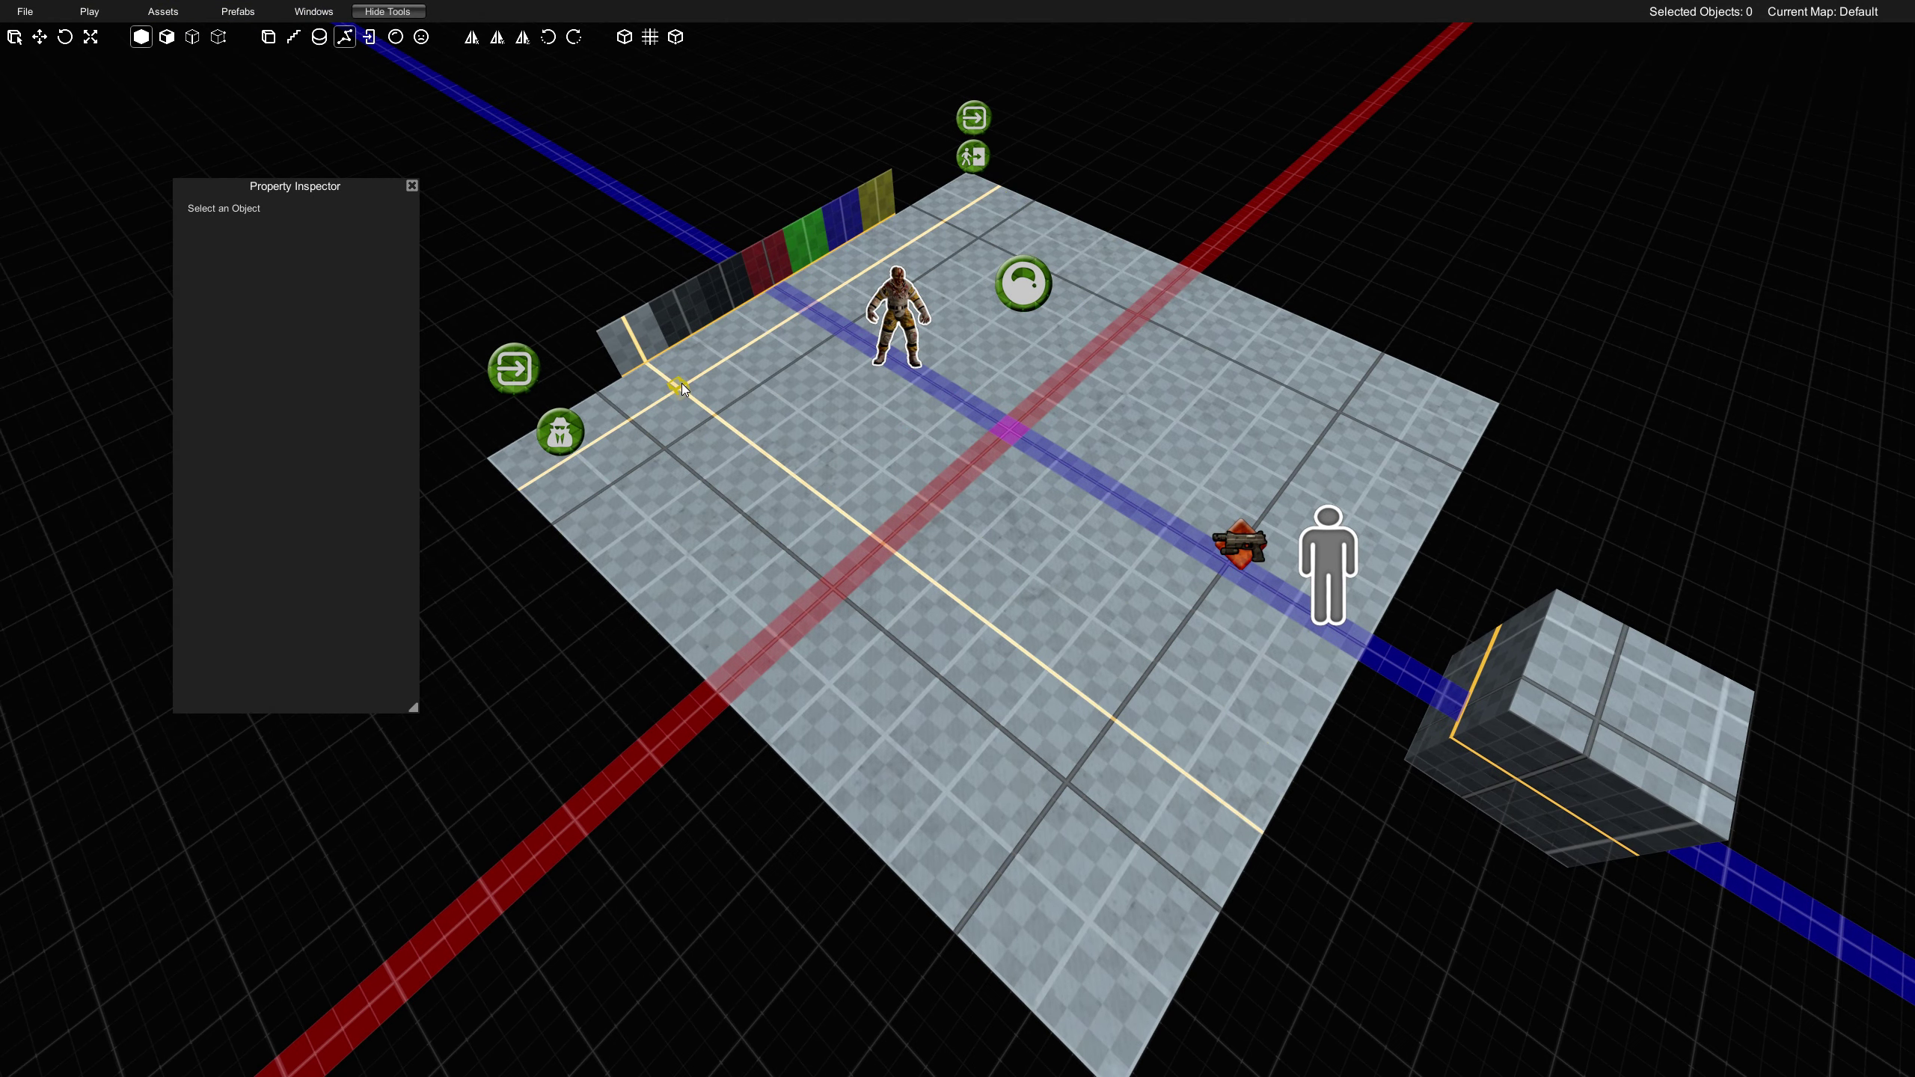
{"action": "left_click", "coordinate": [1375, 451]}
{"action": "left_click", "coordinate": [1159, 326]}
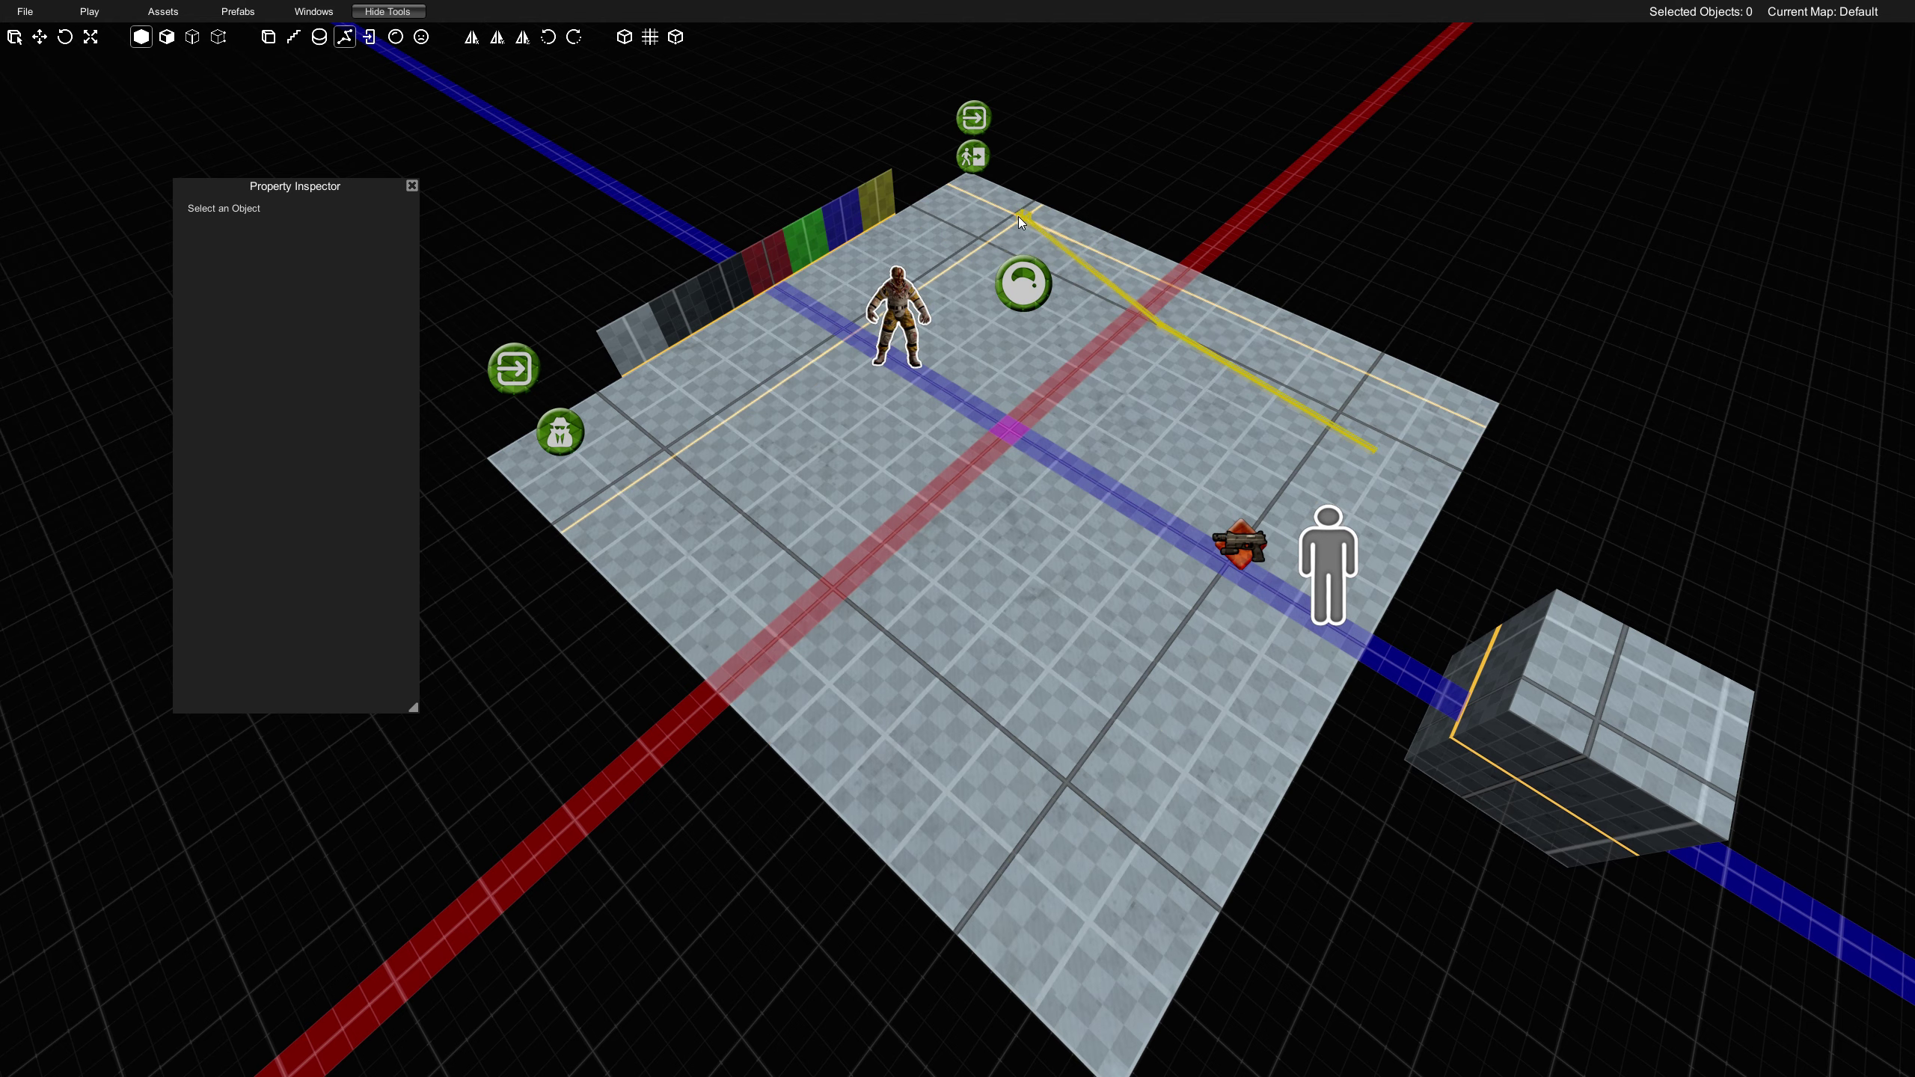
{"action": "left_click", "coordinate": [1014, 215]}
{"action": "left_click", "coordinate": [828, 273]}
{"action": "left_click", "coordinate": [773, 444]}
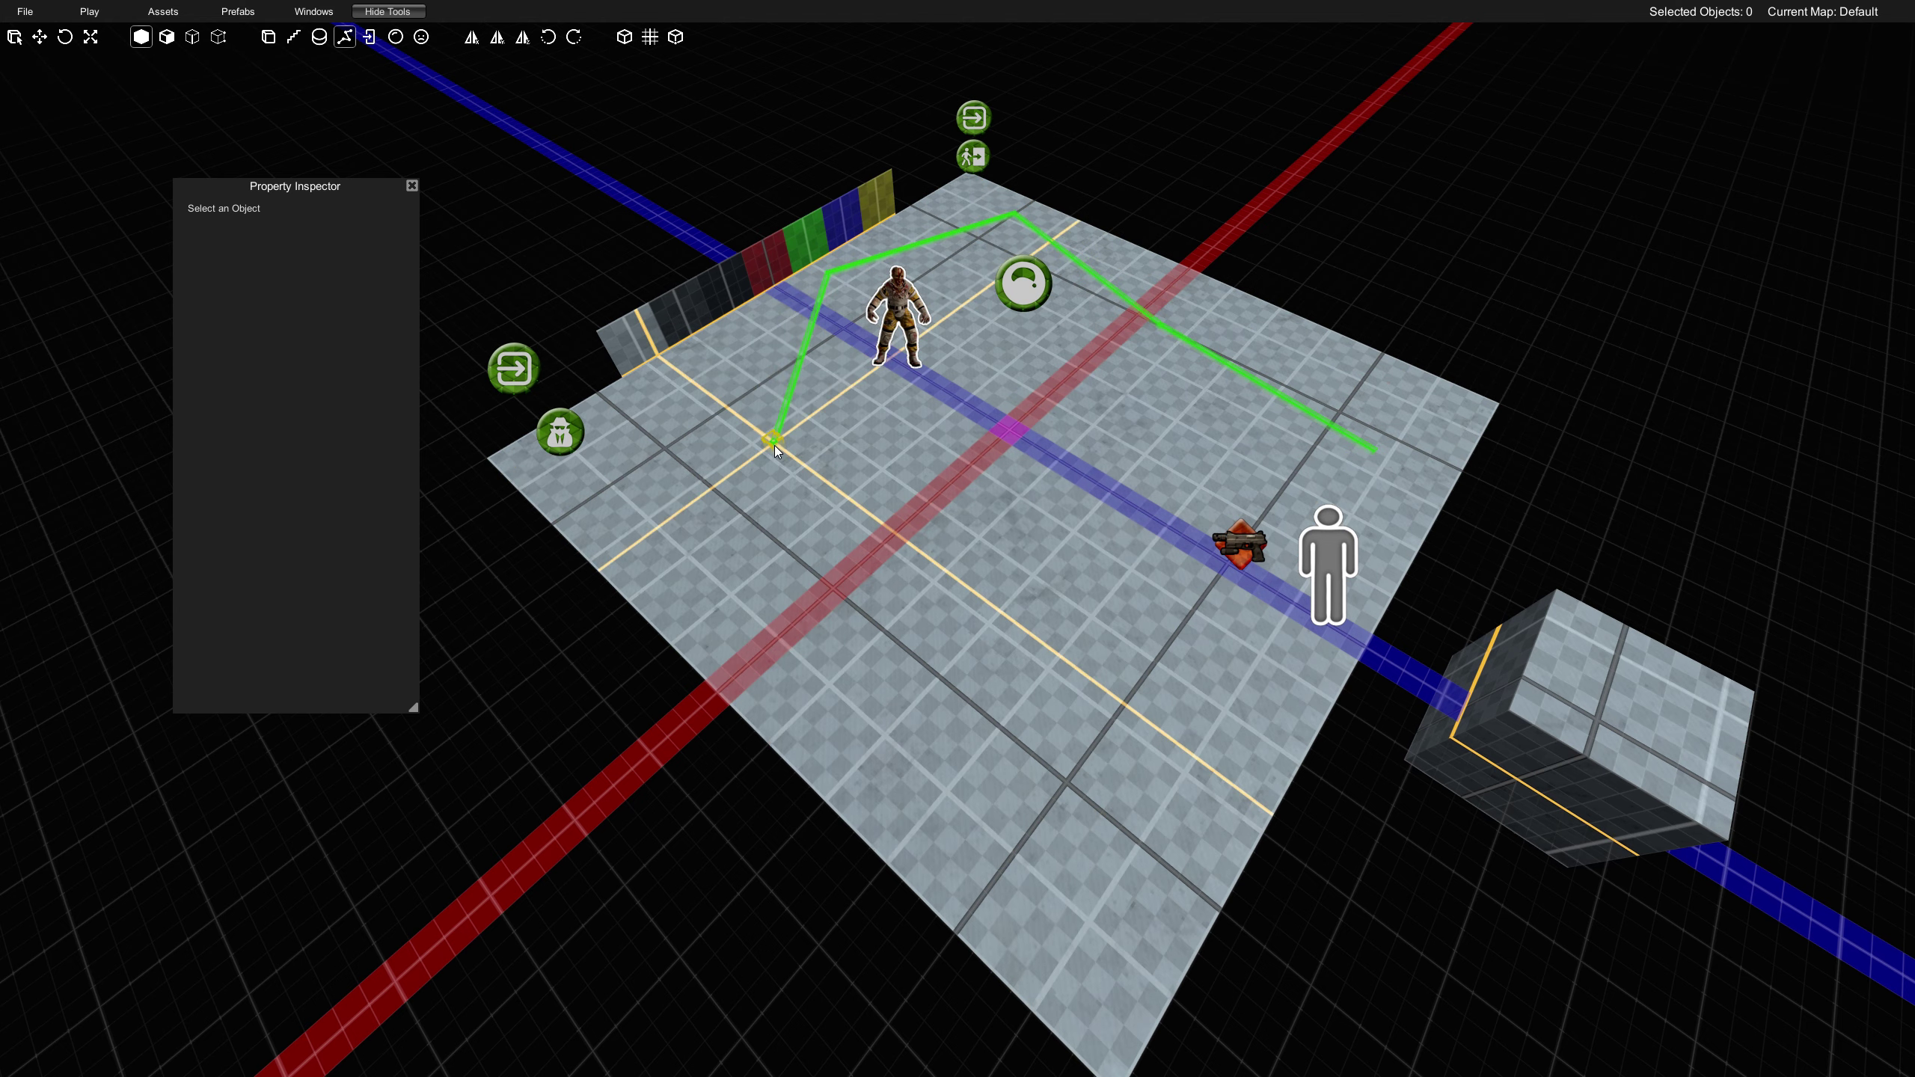
{"action": "left_click", "coordinate": [897, 641]}
{"action": "left_click", "coordinate": [841, 698]}
{"action": "left_click", "coordinate": [1051, 891]}
{"action": "left_click", "coordinate": [1168, 760]}
{"action": "left_click", "coordinate": [1054, 630]}
{"action": "left_click", "coordinate": [1061, 474]}
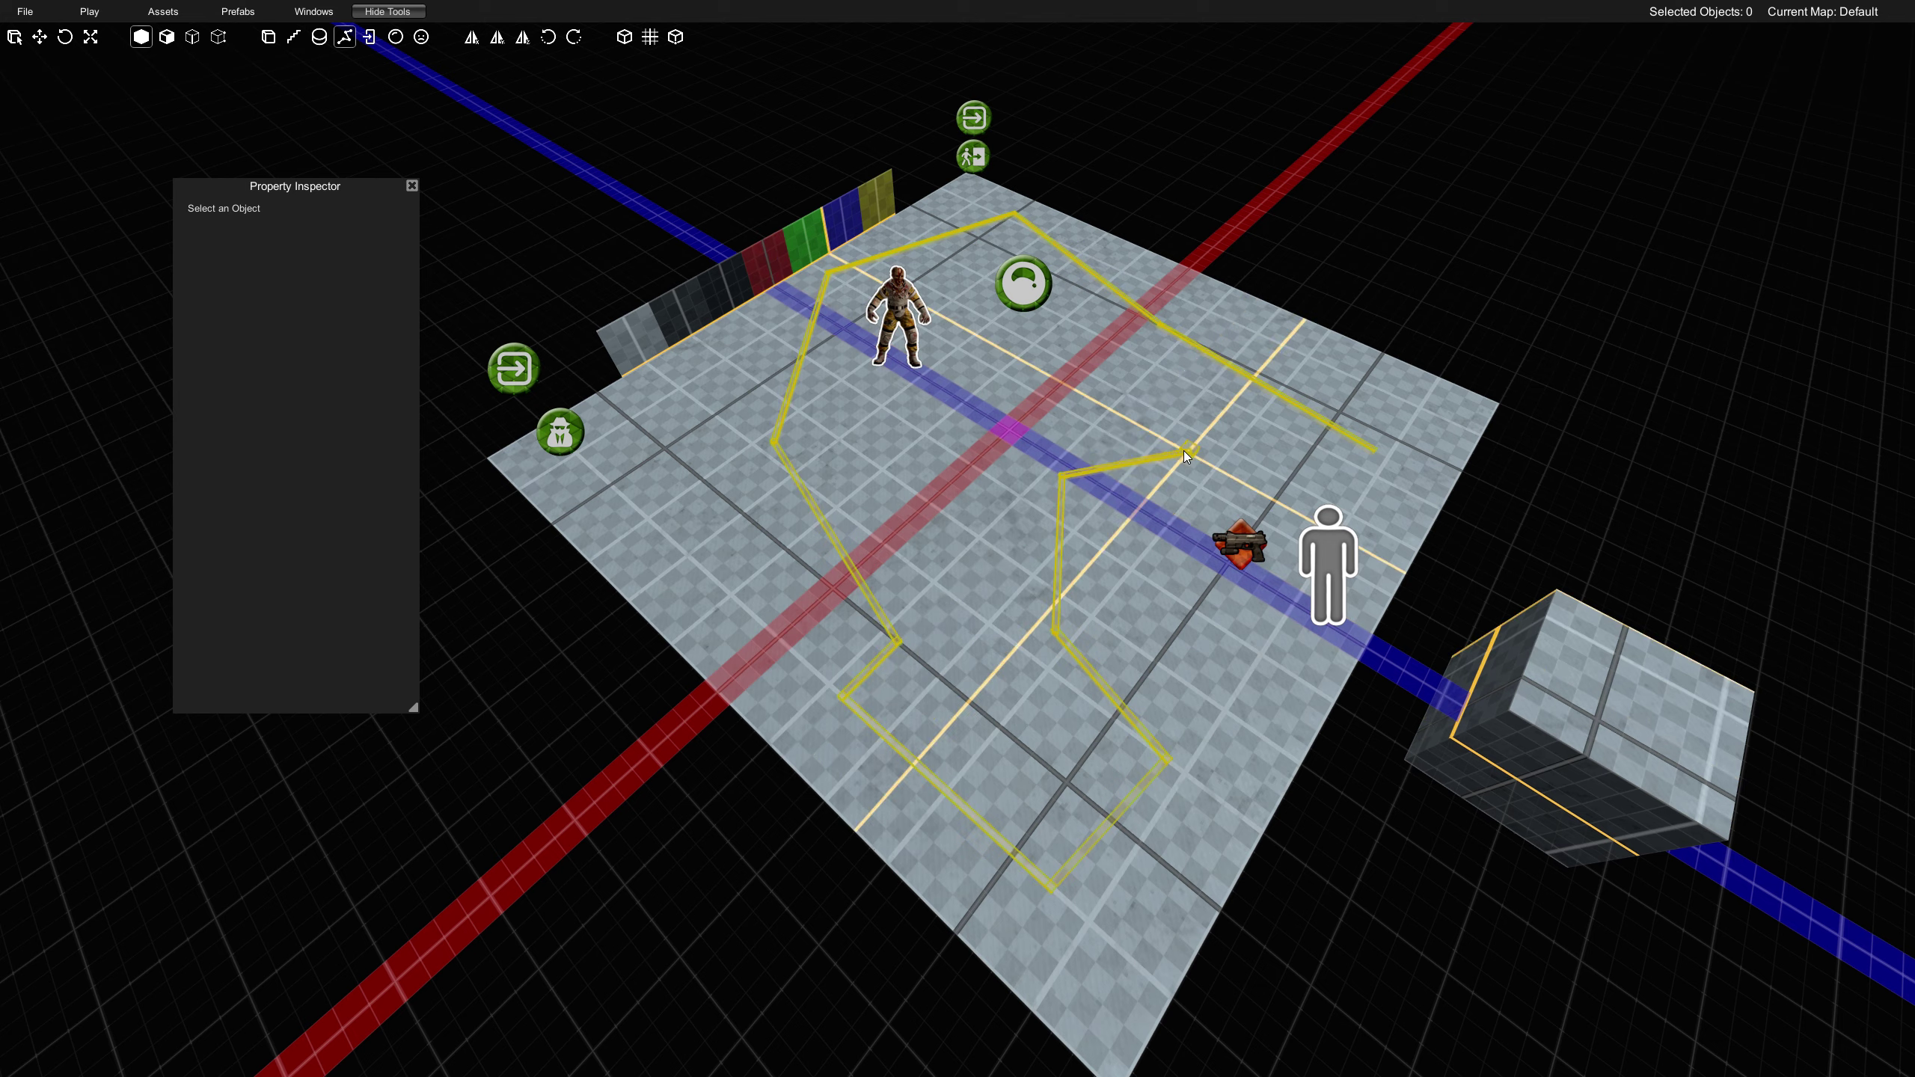
{"action": "left_click", "coordinate": [1185, 451]}
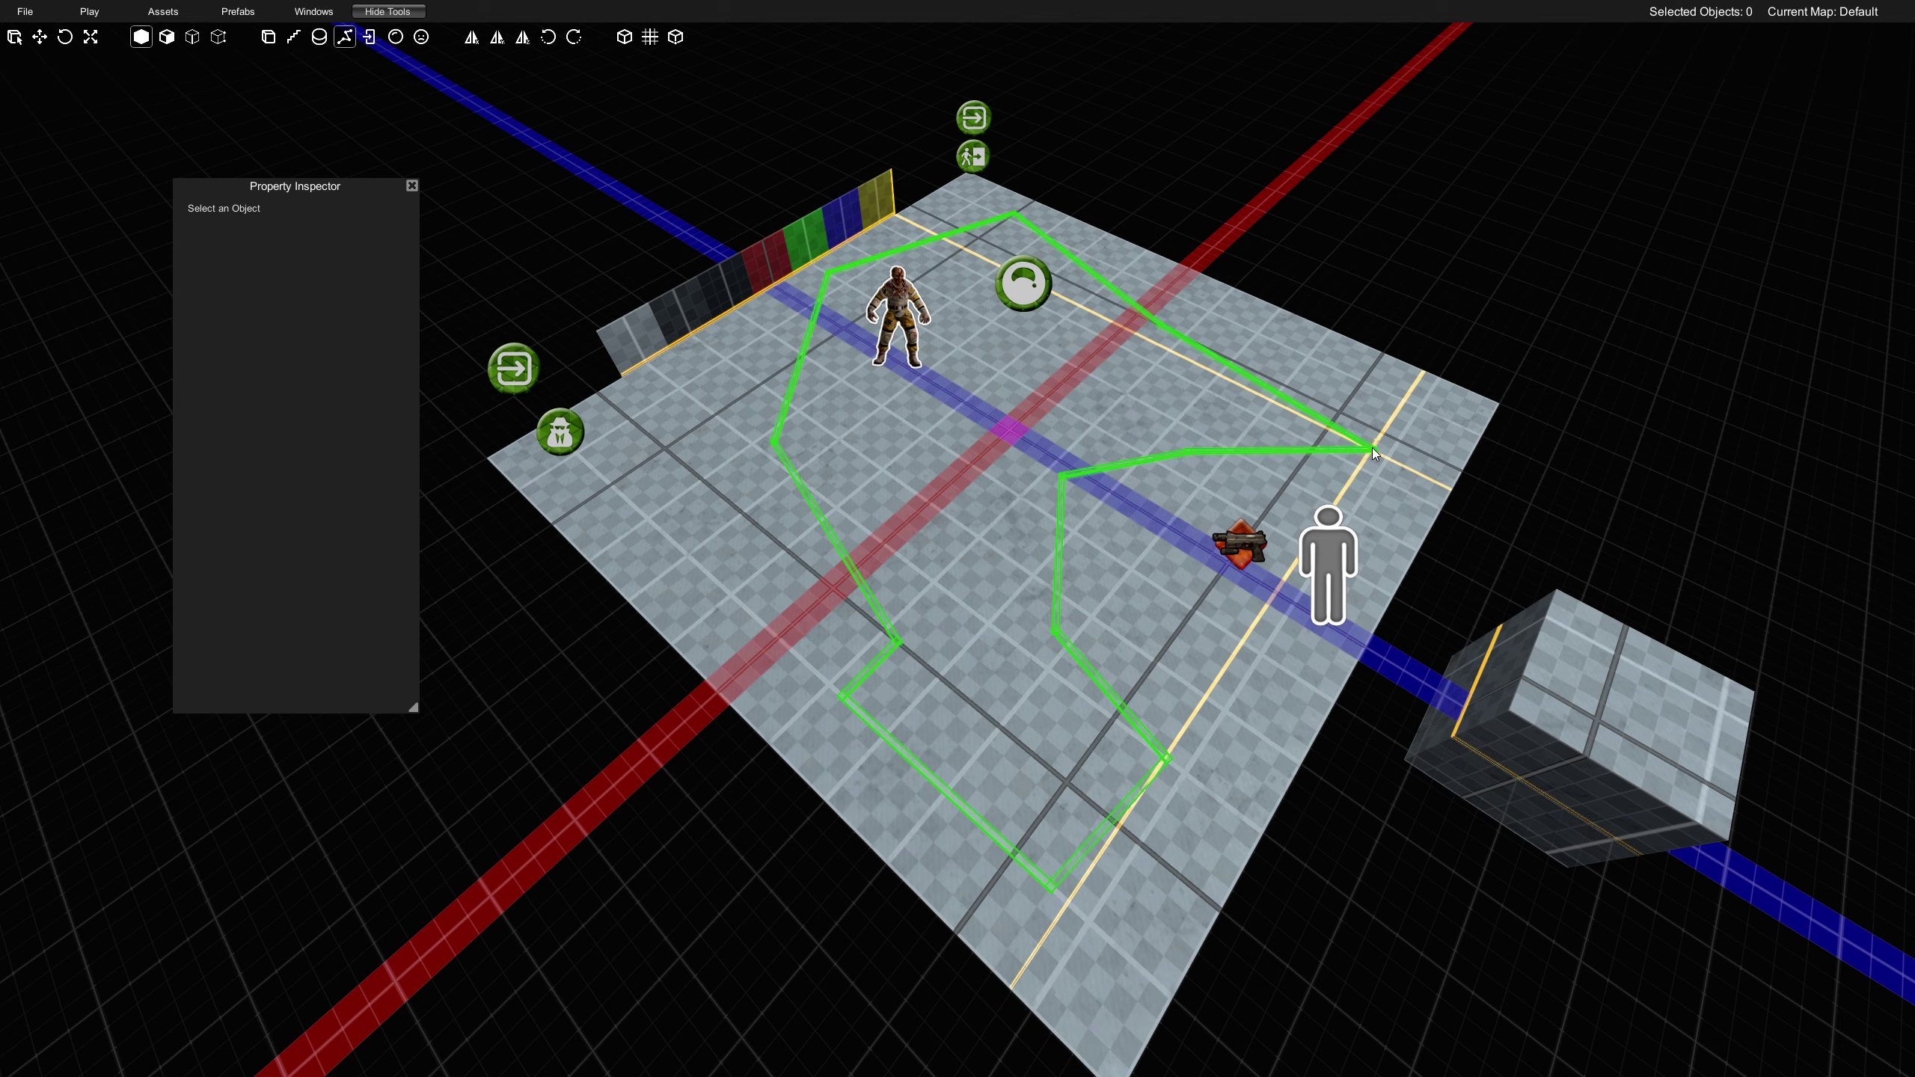
{"action": "left_click", "coordinate": [1371, 447]}
{"action": "left_click", "coordinate": [1454, 188]}
- Select only the new polygon brush and activate the Move tool on it
{"action": "right_click_drag", "start_coordinate": [1389, 305], "coordinate": [1219, 377]}
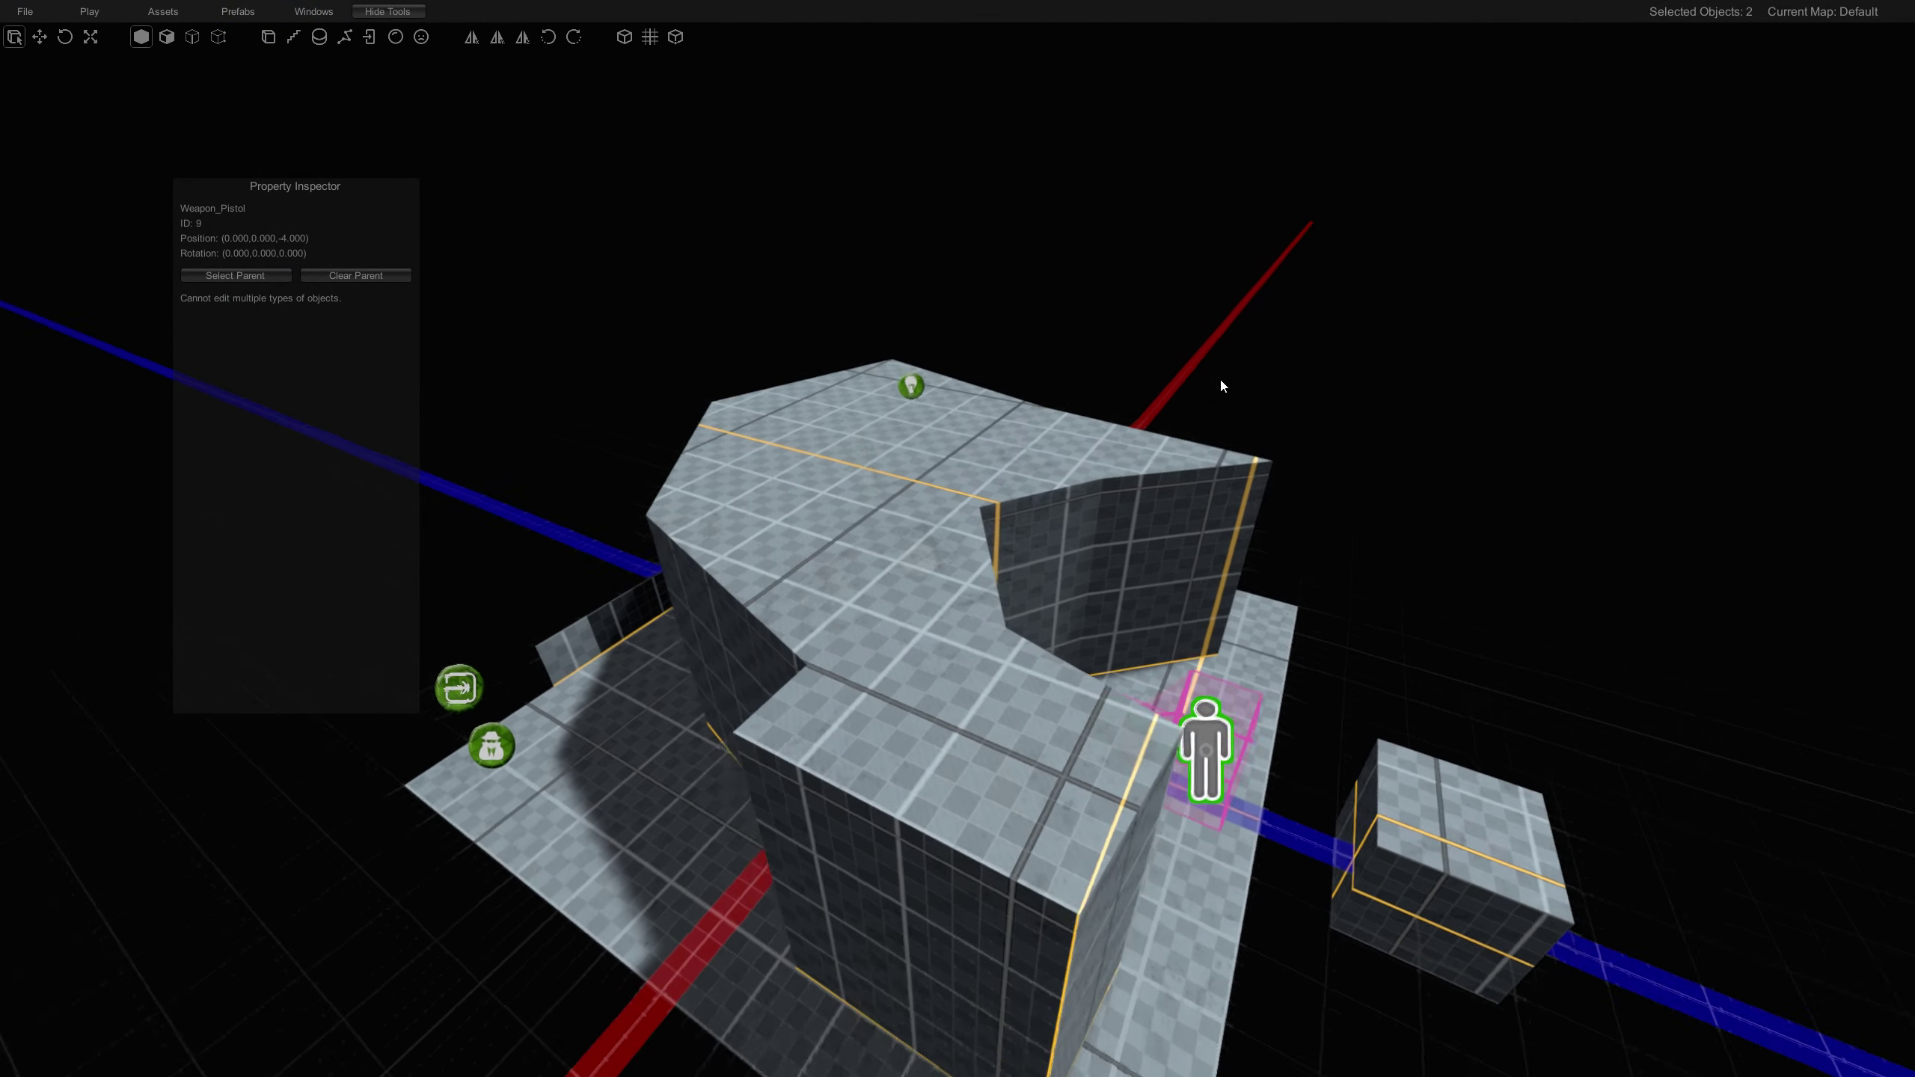
{"action": "key", "text": "s"}
{"action": "left_click", "coordinate": [1112, 560]}
{"action": "mouse_move", "coordinate": [1183, 567]}
{"action": "right_mouse_down"}
{"action": "mouse_move", "coordinate": [802, 598]}
{"action": "mouse_move", "coordinate": [1177, 594]}
{"action": "right_mouse_up"}
{"action": "key", "text": "w"}
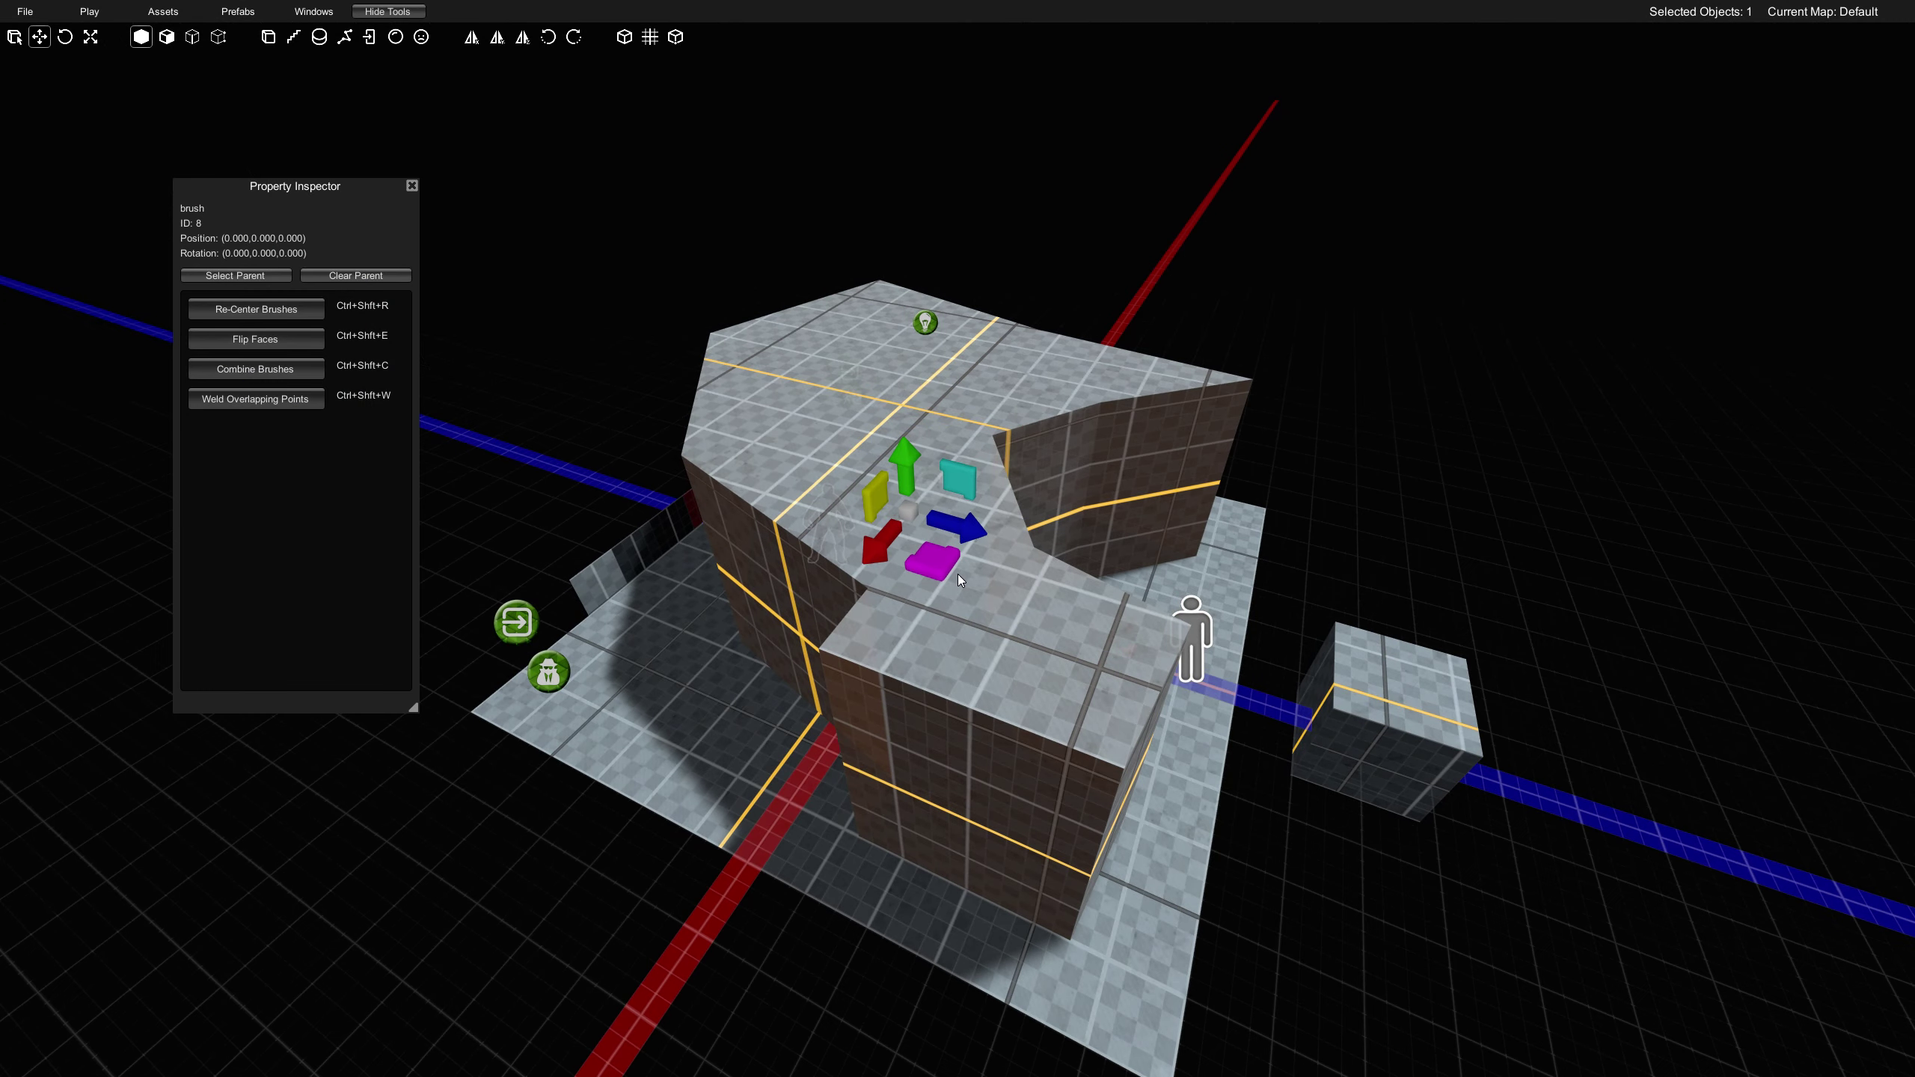
{"action": "mouse_move", "coordinate": [958, 602]}
{"action": "right_mouse_down"}
{"action": "mouse_move", "coordinate": [1012, 608]}
{"action": "mouse_move", "coordinate": [1074, 559]}
{"action": "mouse_move", "coordinate": [1093, 438]}
{"action": "mouse_move", "coordinate": [1056, 476]}
{"action": "mouse_move", "coordinate": [802, 587]}
{"action": "mouse_move", "coordinate": [912, 619]}
{"action": "right_mouse_up"}
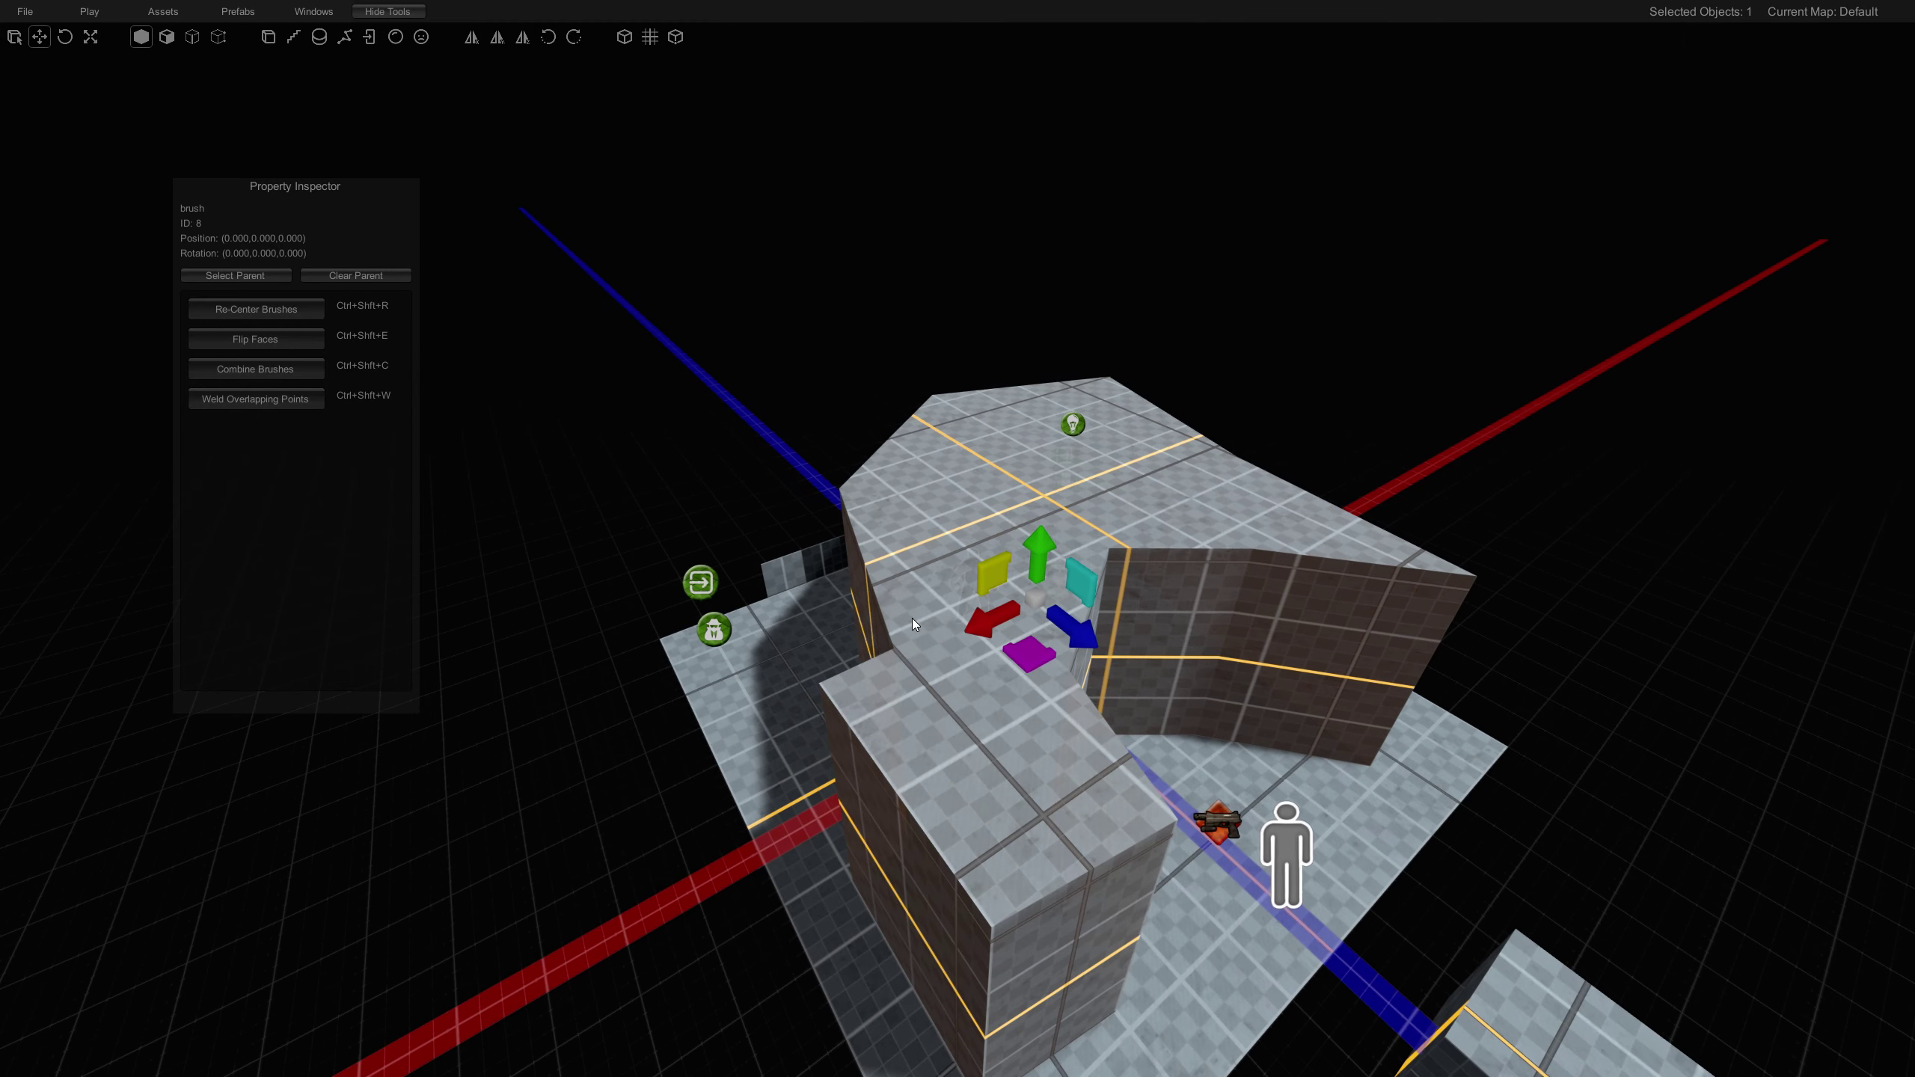
- Close the Property Inspector and open it again
{"action": "left_click", "coordinate": [290, 9]}
{"action": "left_click", "coordinate": [317, 34]}
{"action": "left_click", "coordinate": [313, 11]}
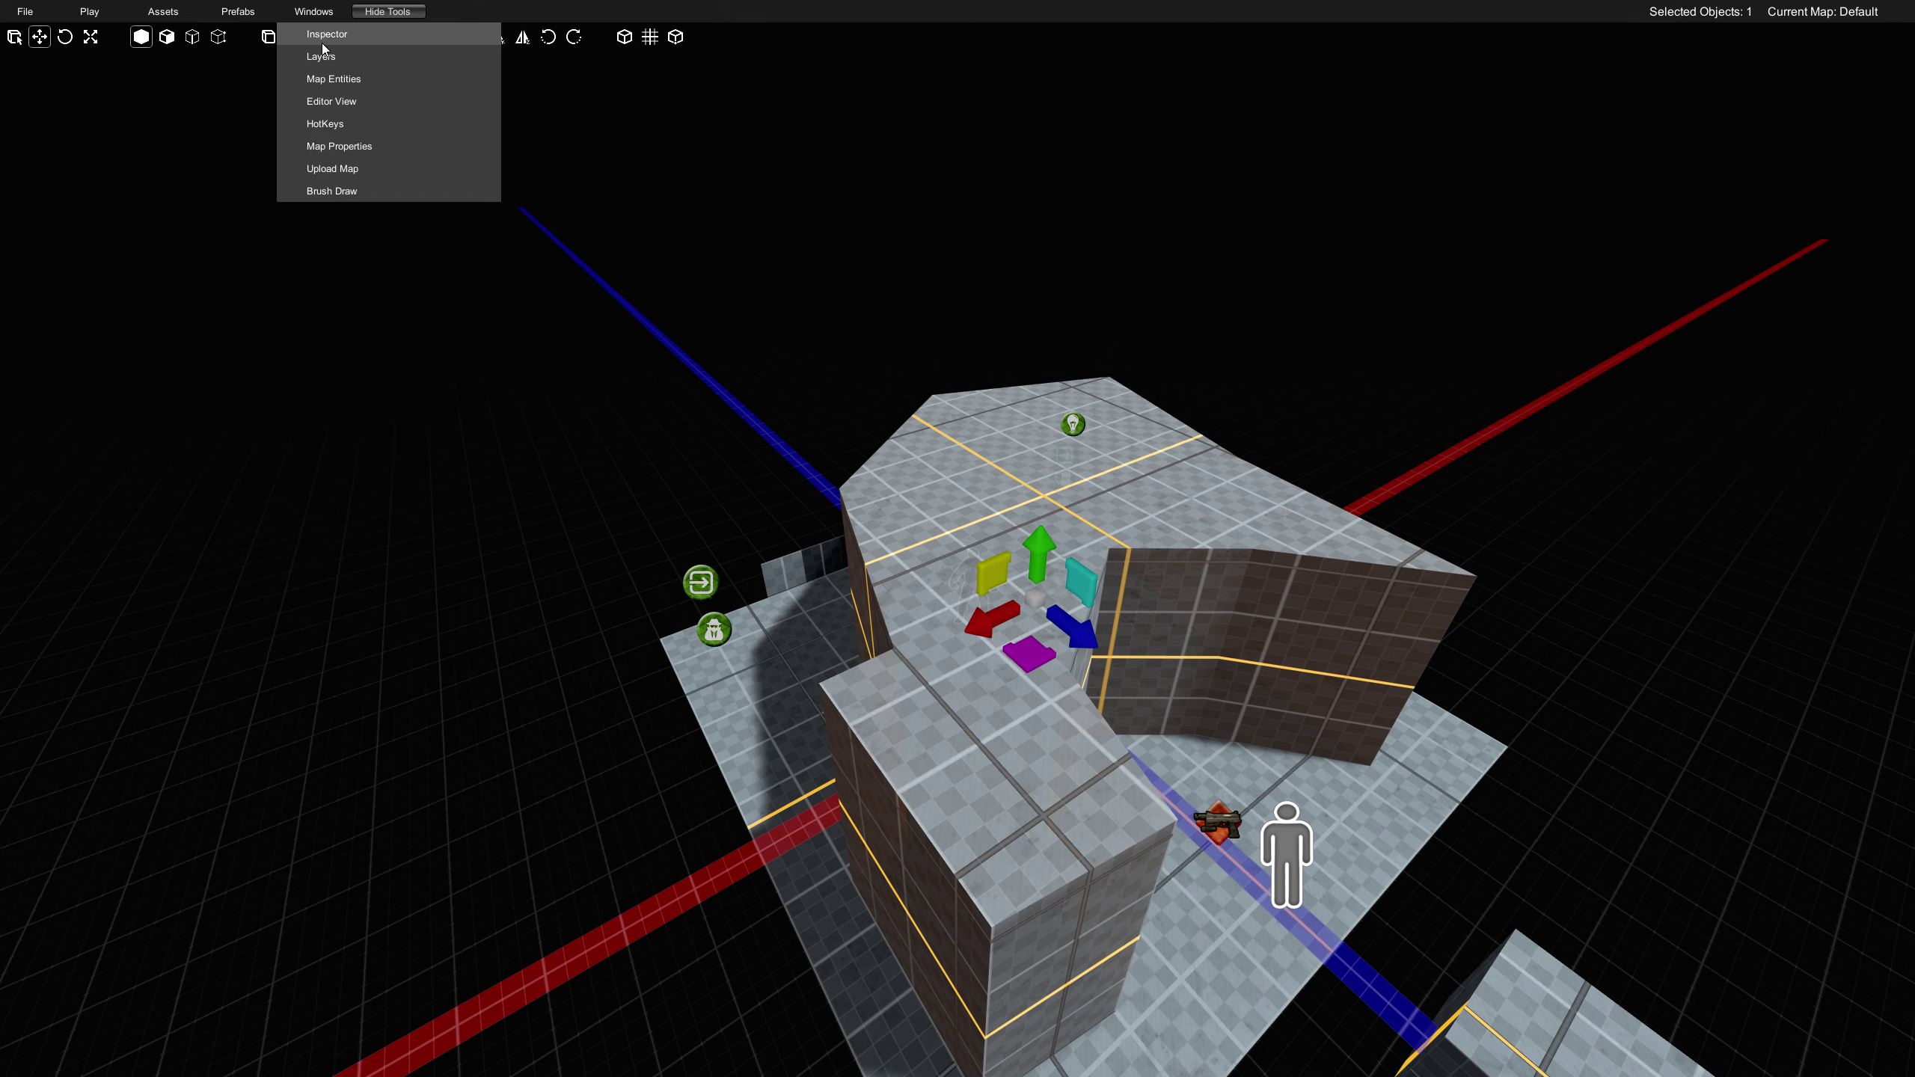
{"action": "left_click", "coordinate": [324, 33]}
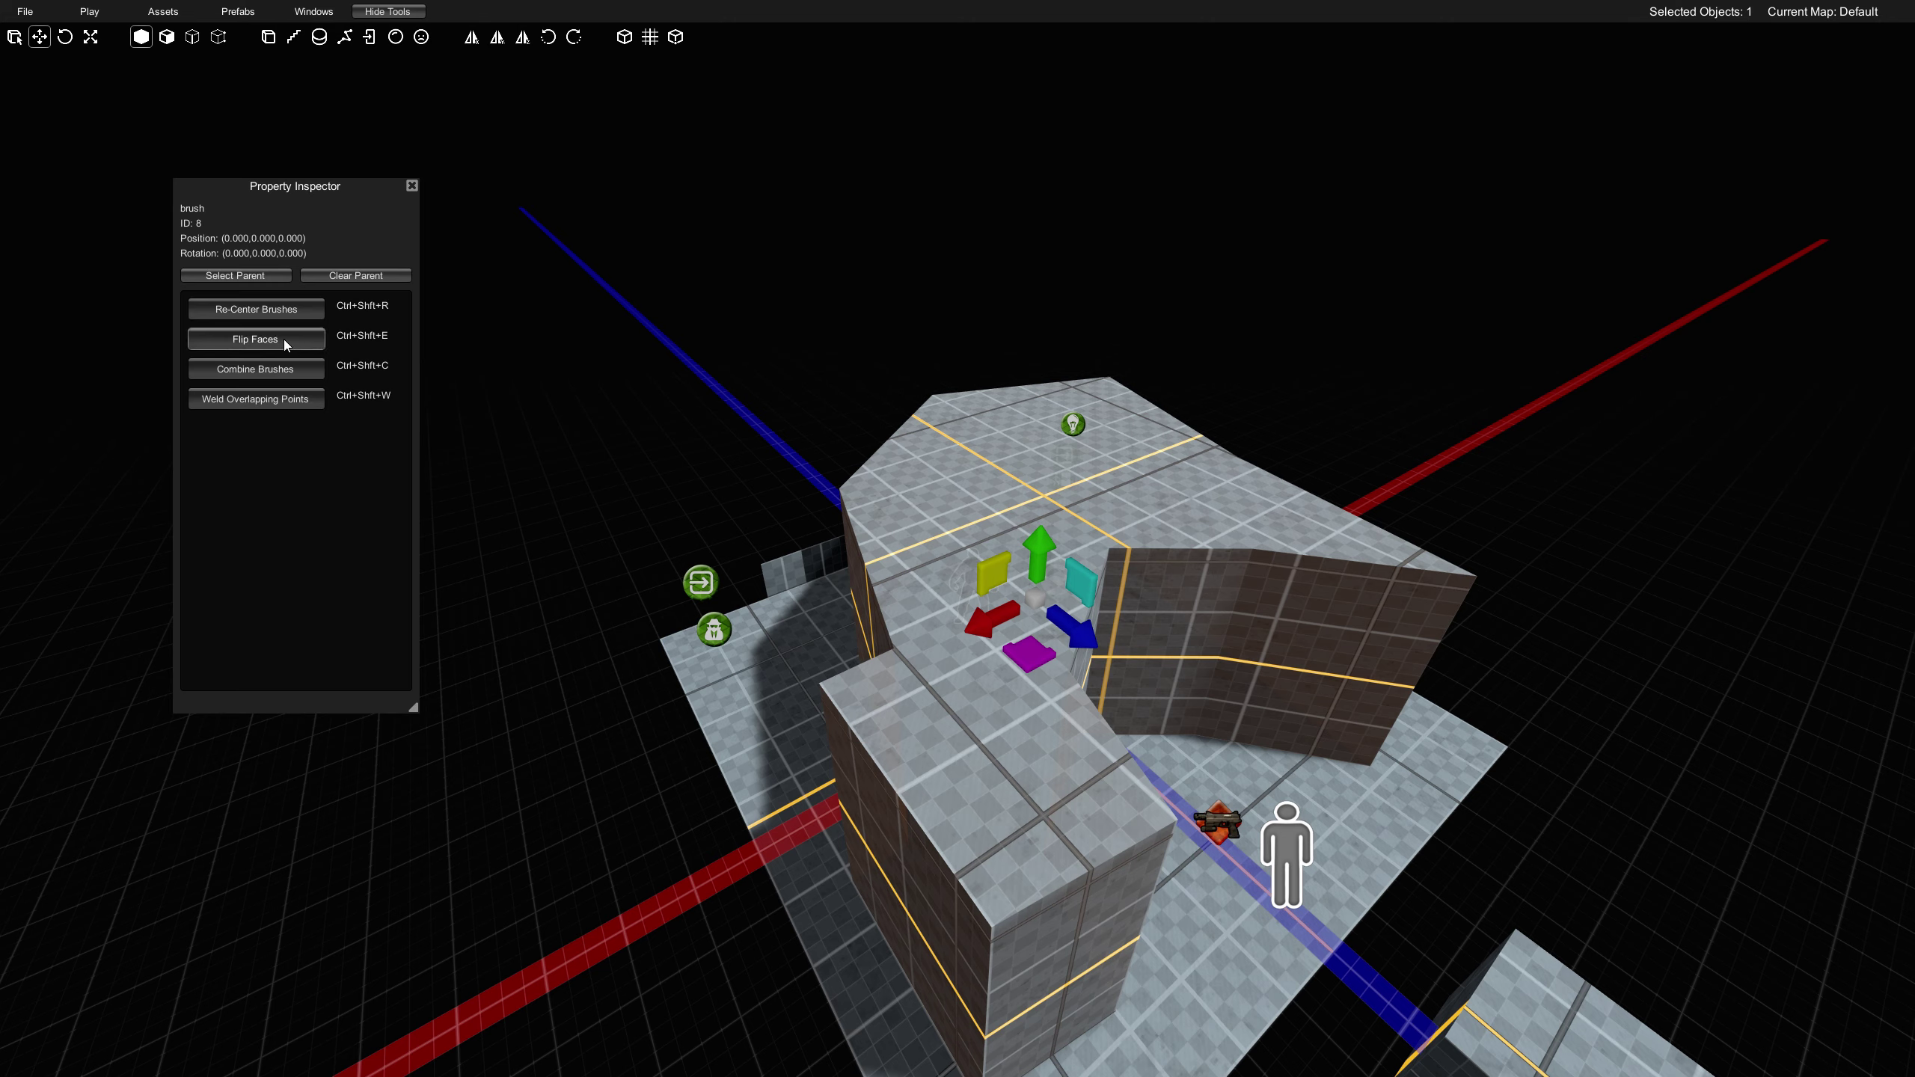
- Raise the polygon brush by 0.25, select its top face and a side face, and return to whole-object selection
{"action": "key", "text": "2"}
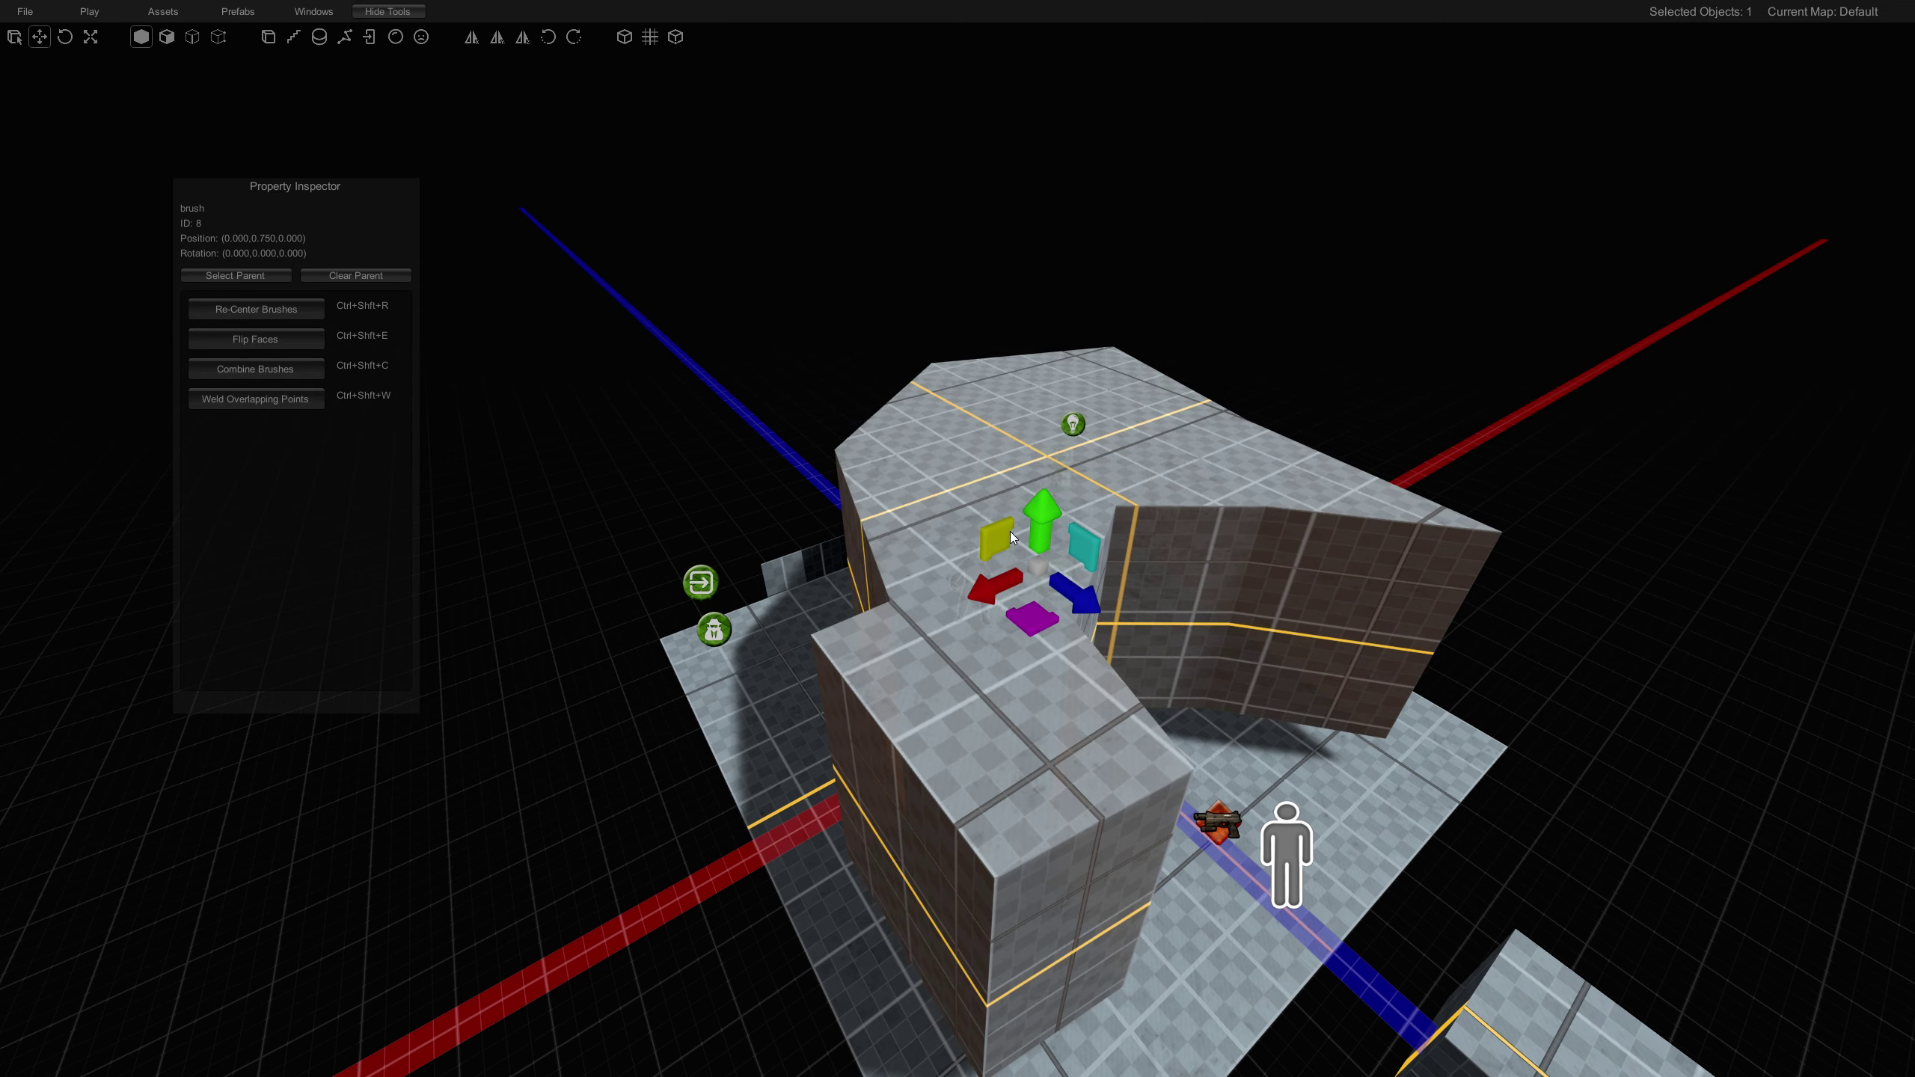
{"action": "left_click", "coordinate": [1259, 647]}
{"action": "key", "text": "1"}
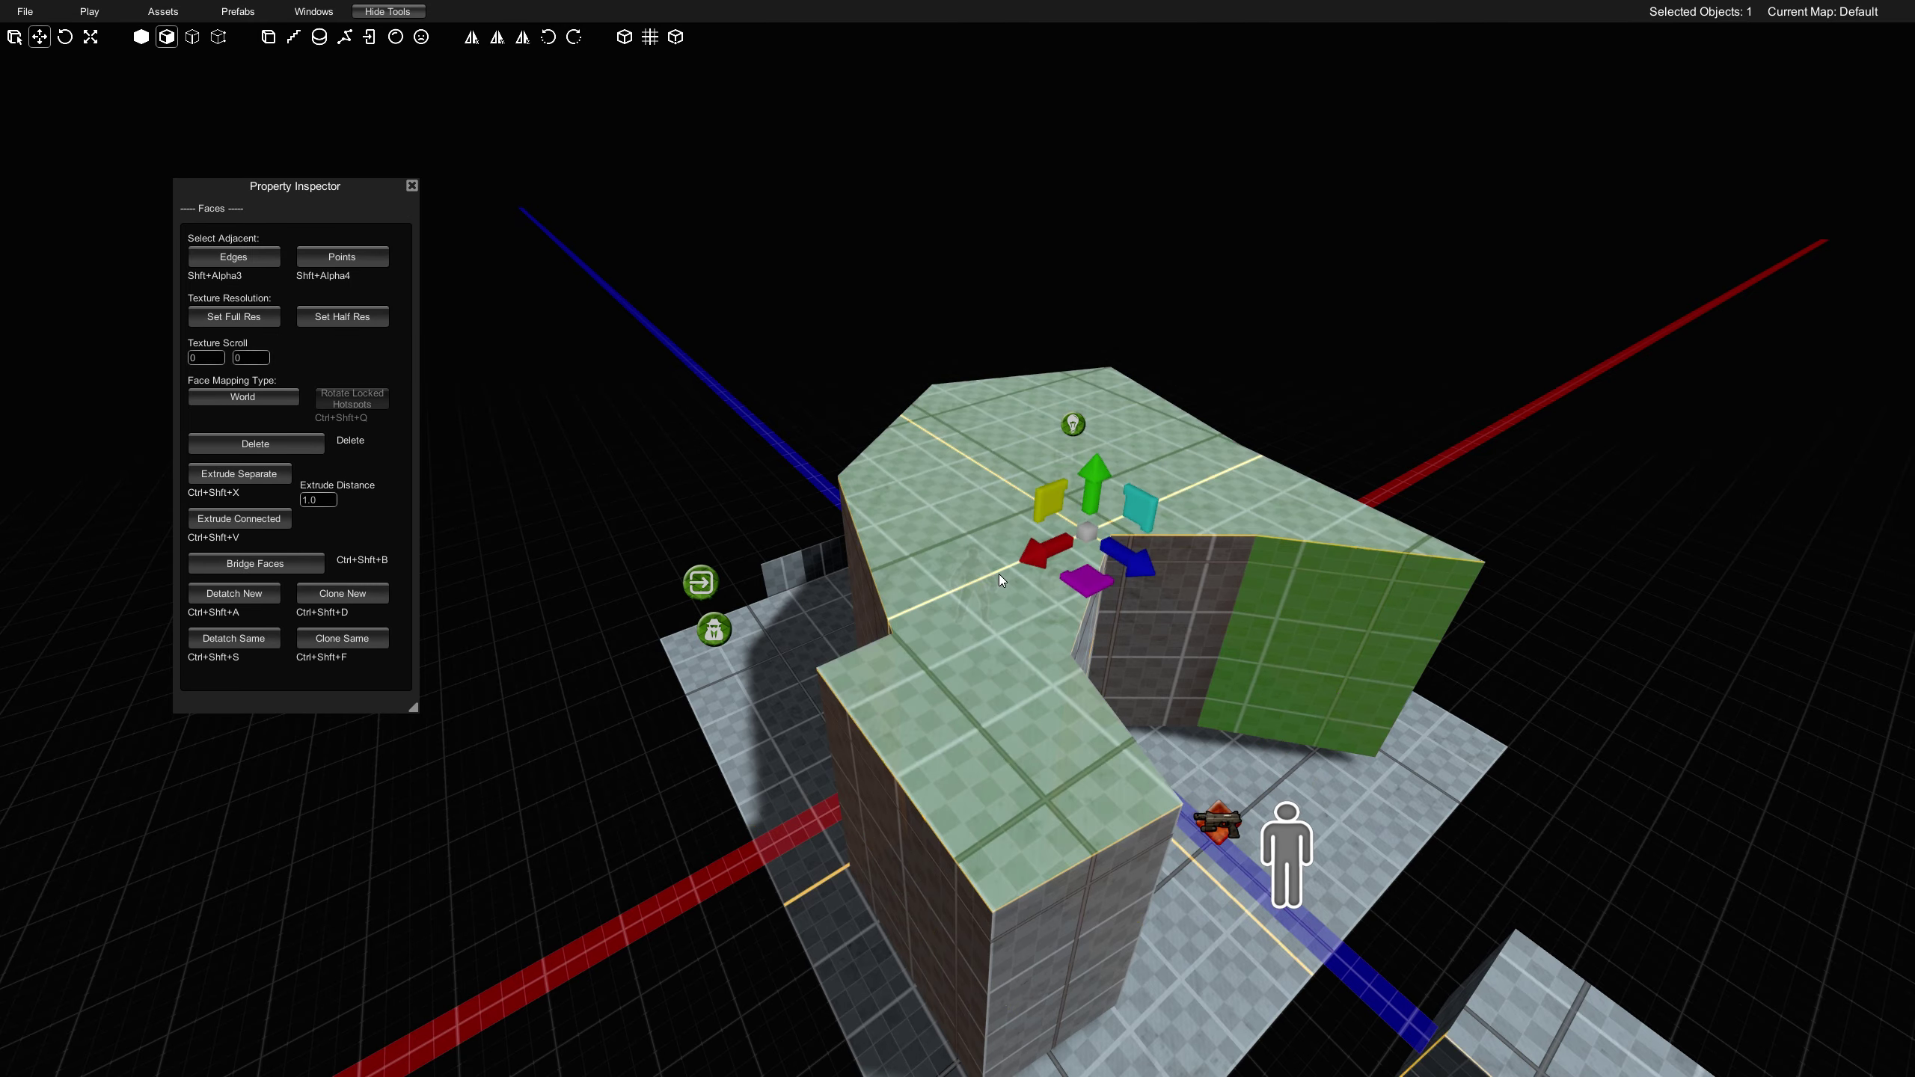
- Flip the polygon brush's faces to turn it into an inward-facing room, and deselect it
{"action": "left_click", "coordinate": [251, 337]}
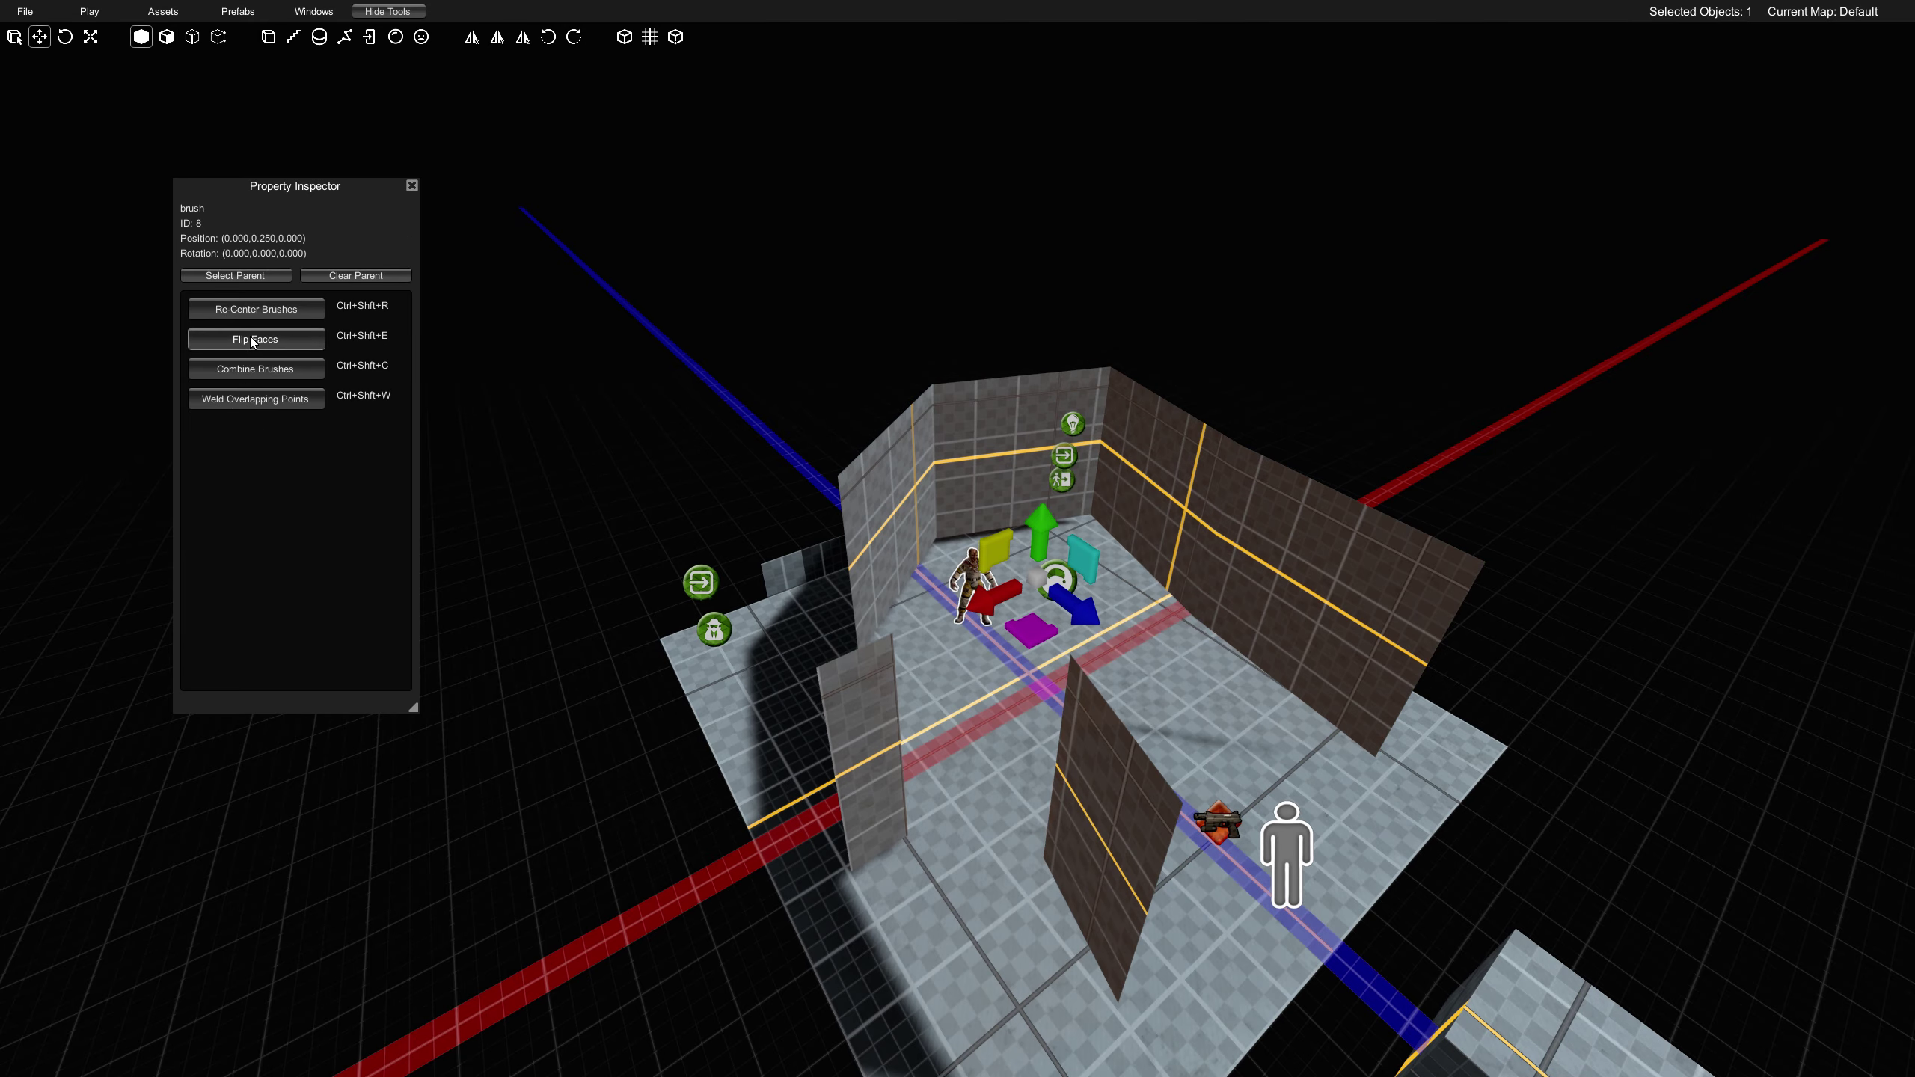
{"action": "key", "text": "w"}
{"action": "mouse_move", "coordinate": [1056, 582]}
{"action": "right_mouse_down"}
{"action": "mouse_move", "coordinate": [1074, 587]}
{"action": "mouse_move", "coordinate": [1054, 655]}
{"action": "mouse_move", "coordinate": [1534, 631]}
{"action": "mouse_move", "coordinate": [1077, 678]}
{"action": "mouse_move", "coordinate": [1032, 752]}
{"action": "right_mouse_up"}
{"action": "key", "text": "F5"}
{"action": "key", "text": "a"}
{"action": "key", "text": "s"}
{"action": "key", "text": "Escape"}
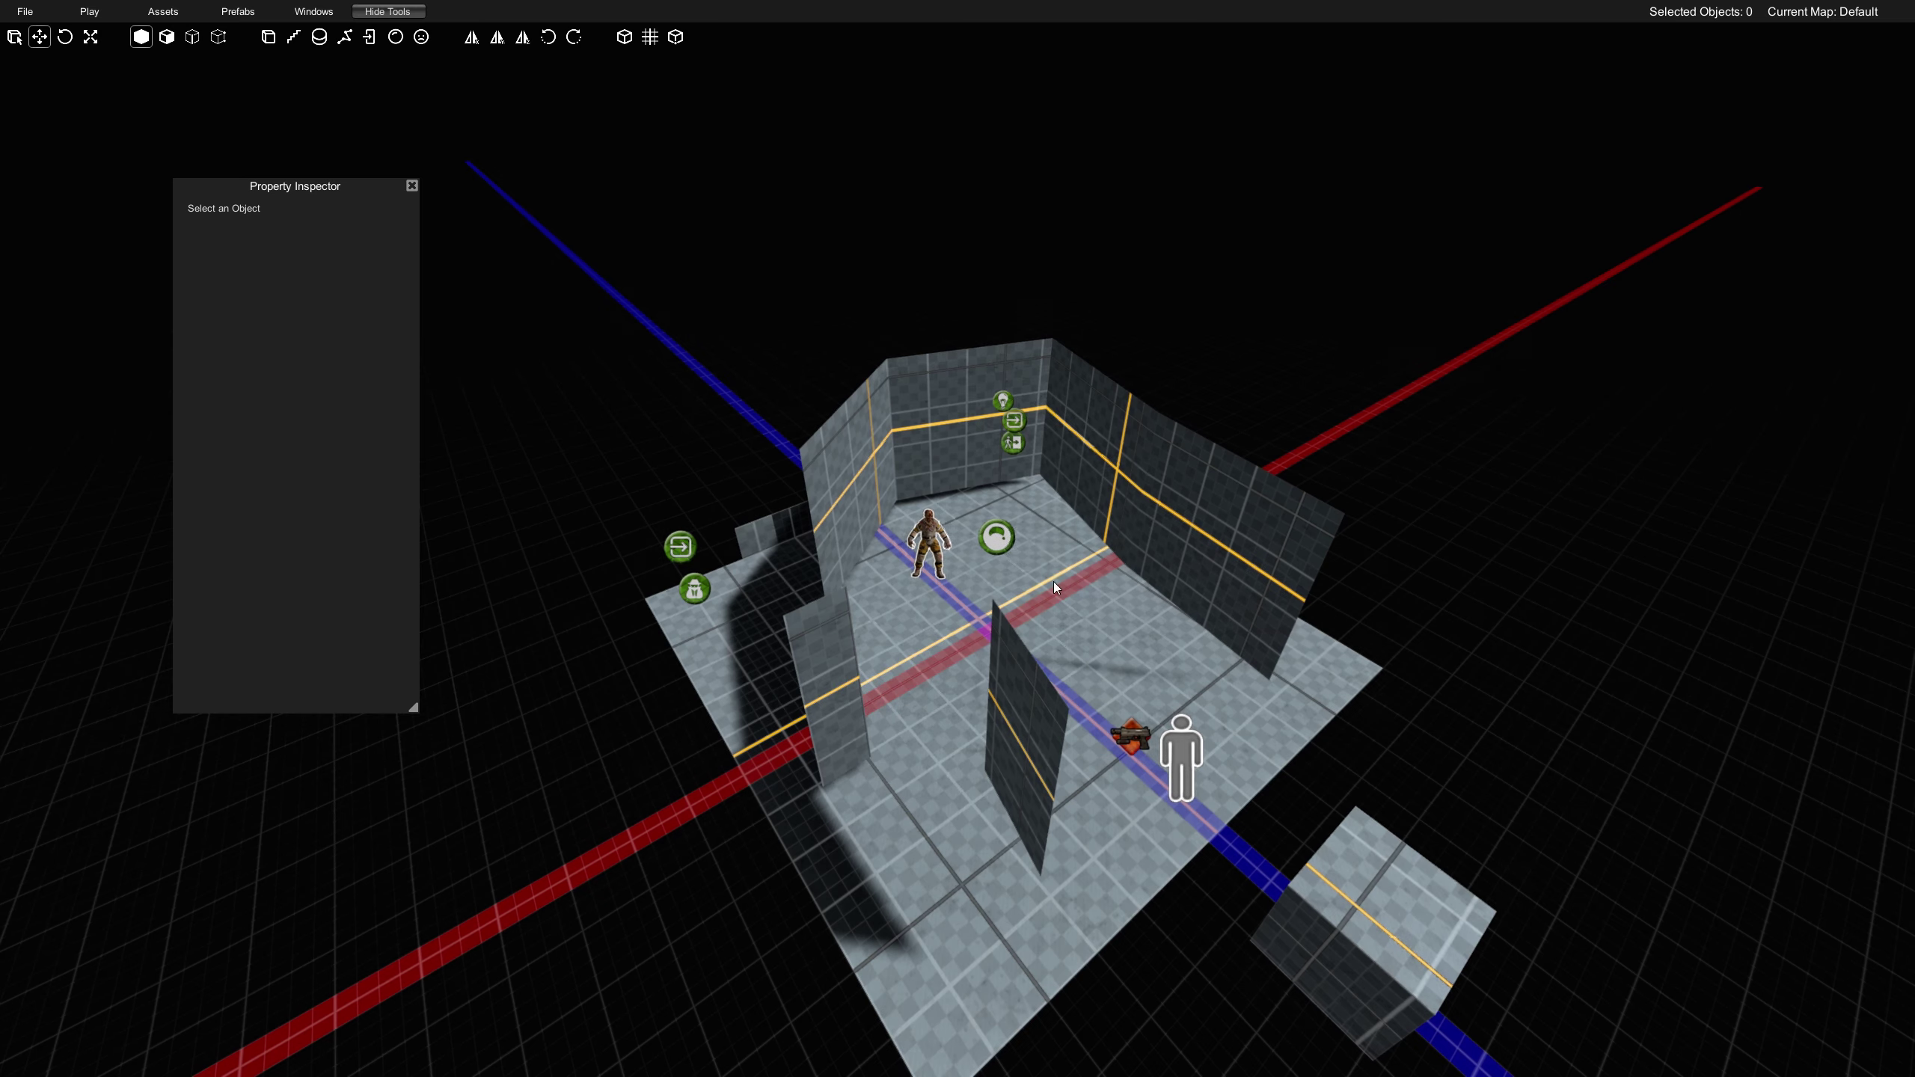
- Delete the flipped polygon brush from the floor
{"action": "left_click", "coordinate": [936, 432]}
{"action": "key", "text": "Delete"}
{"action": "right_click_drag", "start_coordinate": [929, 588], "coordinate": [892, 617]}
{"action": "key", "text": "w"}
{"action": "key", "text": "a"}
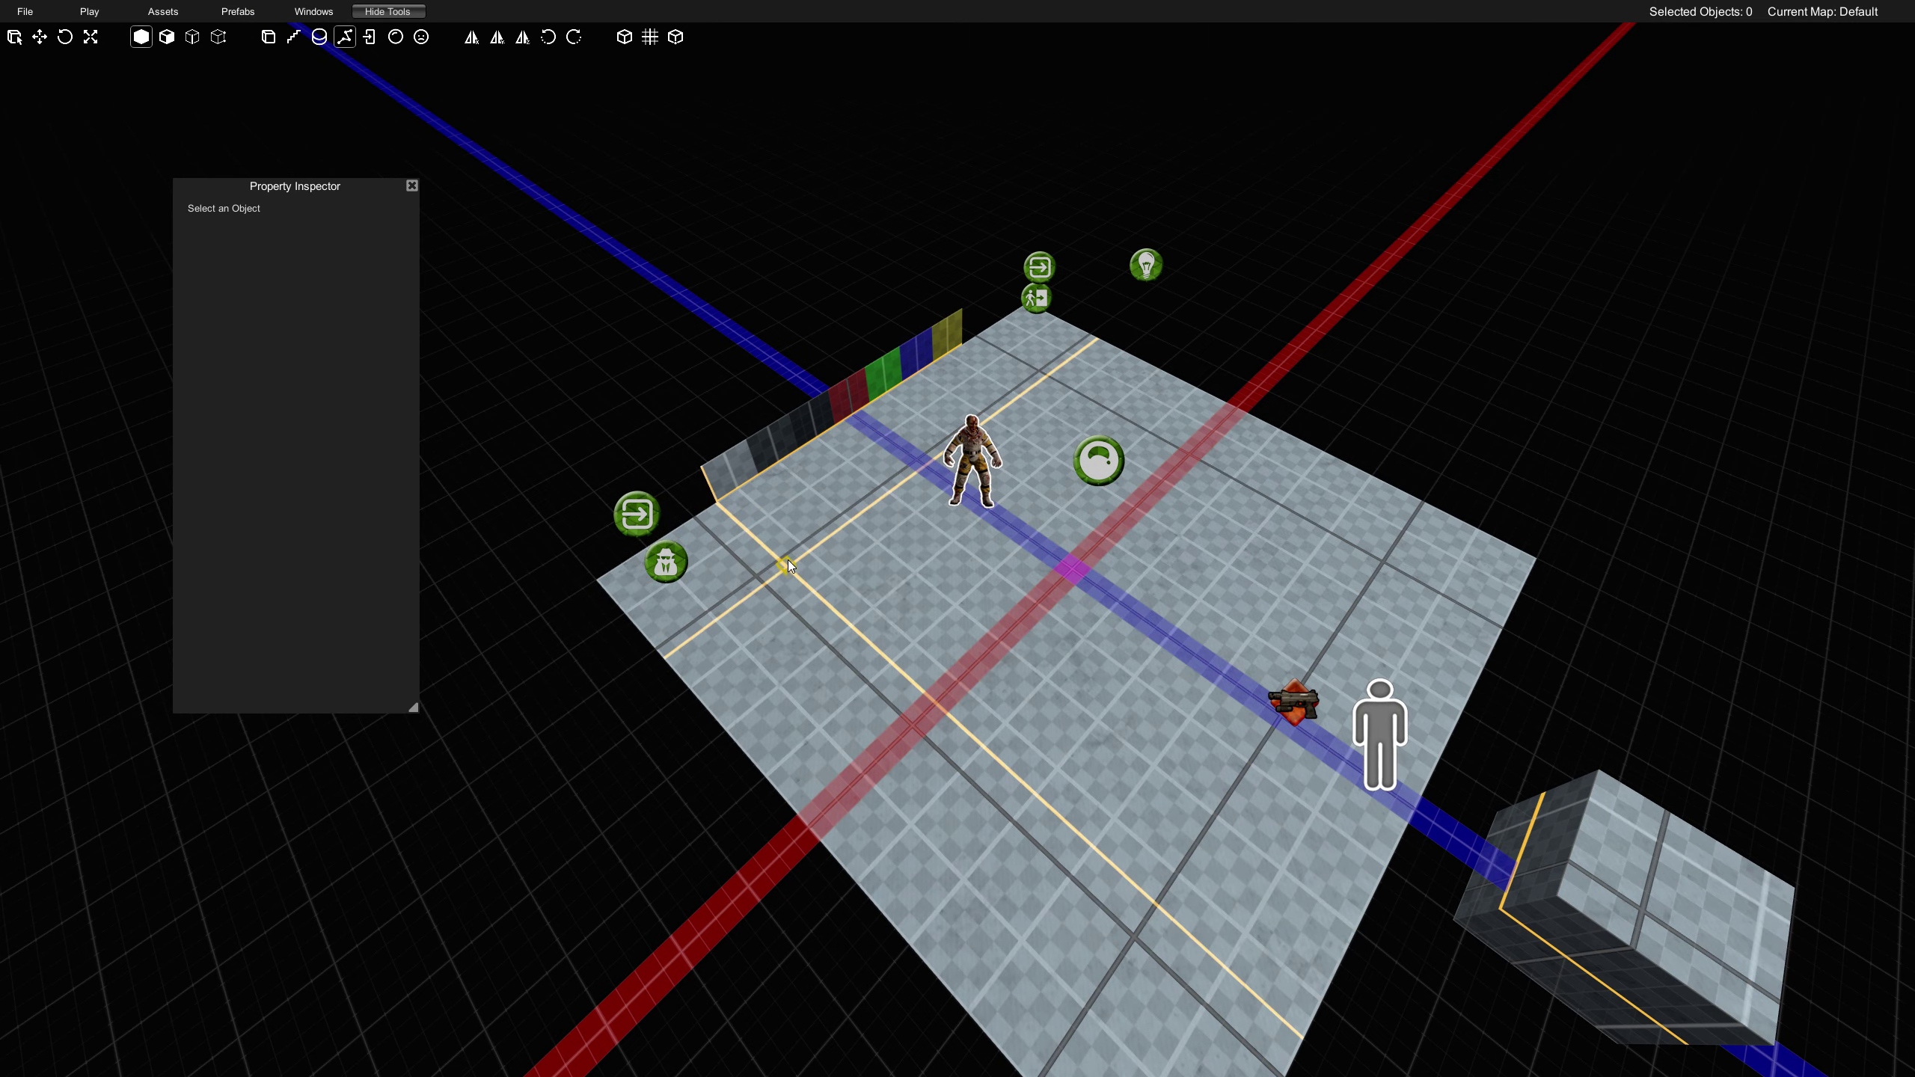
- Draw a closed eight-point polygon outline with a rectangular notch in one side and raise it into a solid brush
{"action": "key", "text": "p"}
{"action": "left_click", "coordinate": [757, 577]}
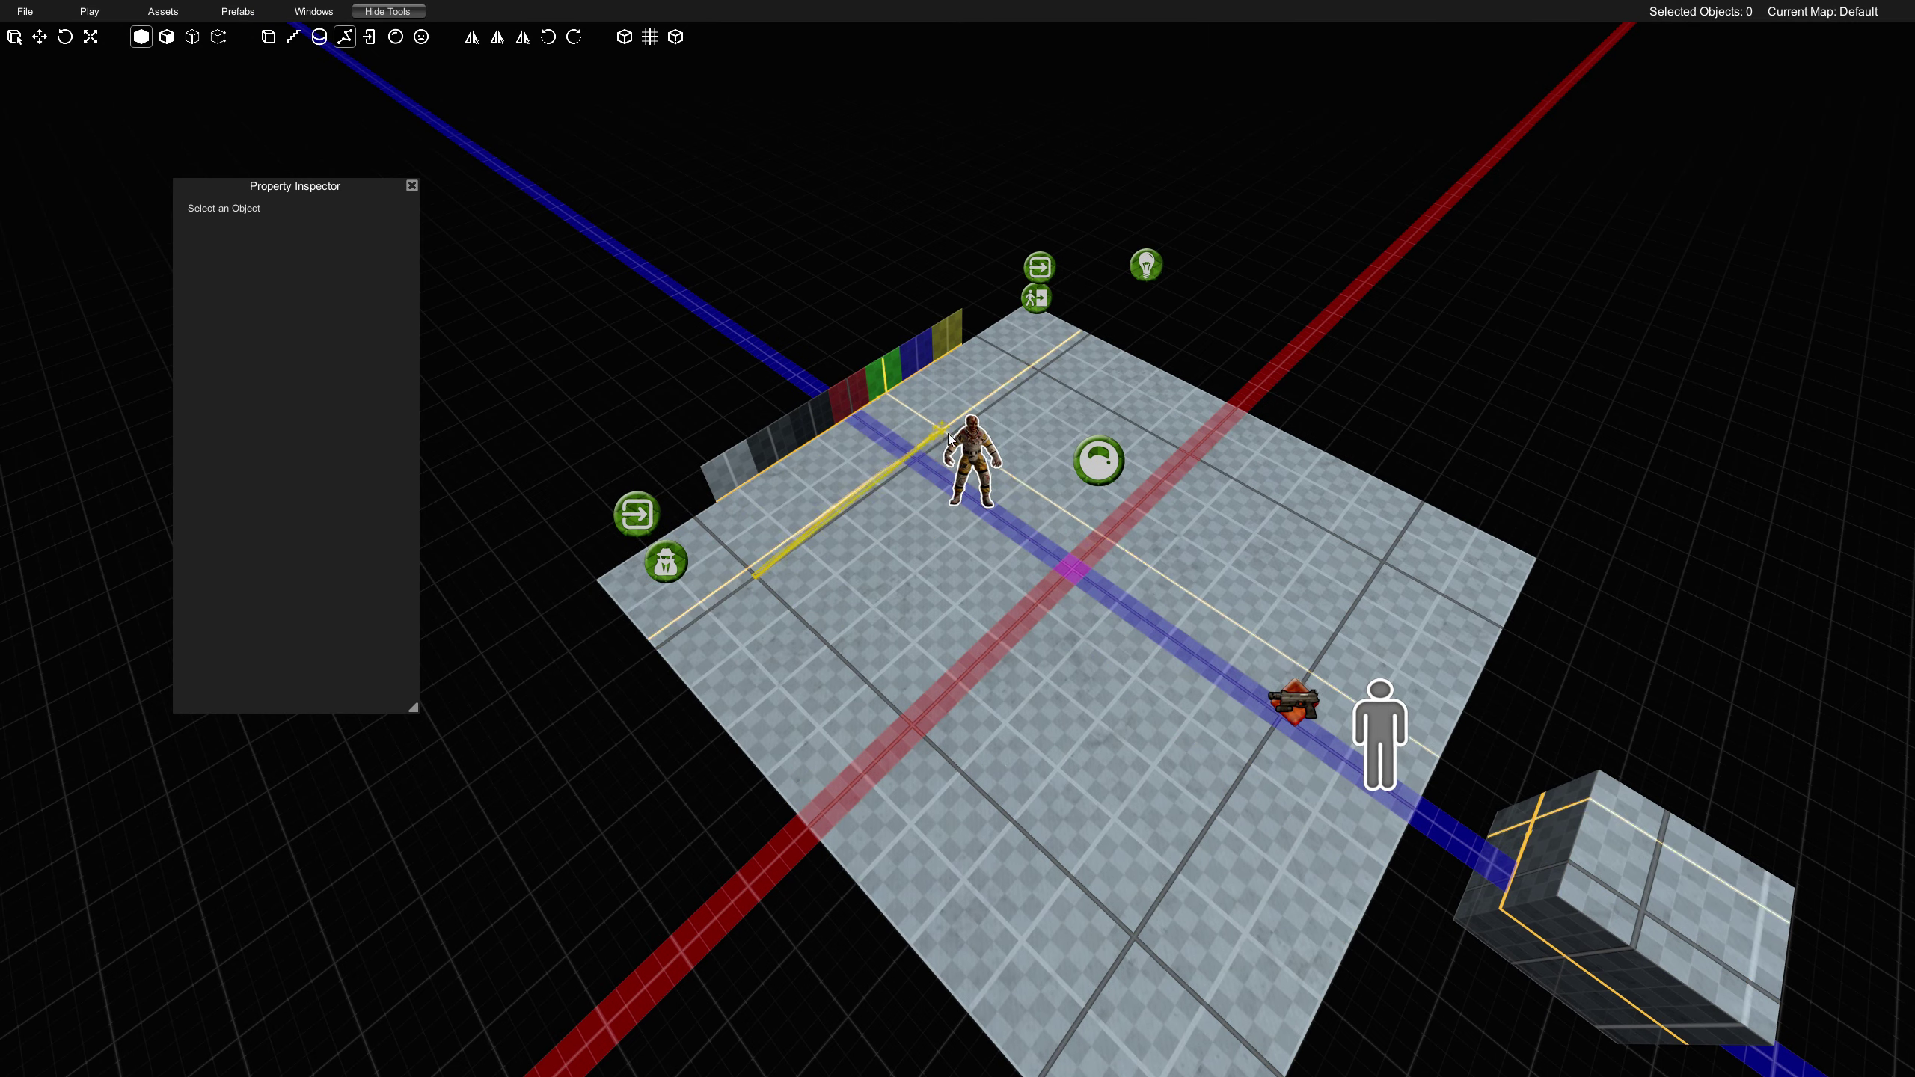
{"action": "key", "text": "w"}
{"action": "right_click_drag", "start_coordinate": [926, 461], "coordinate": [851, 465]}
{"action": "key", "text": "d"}
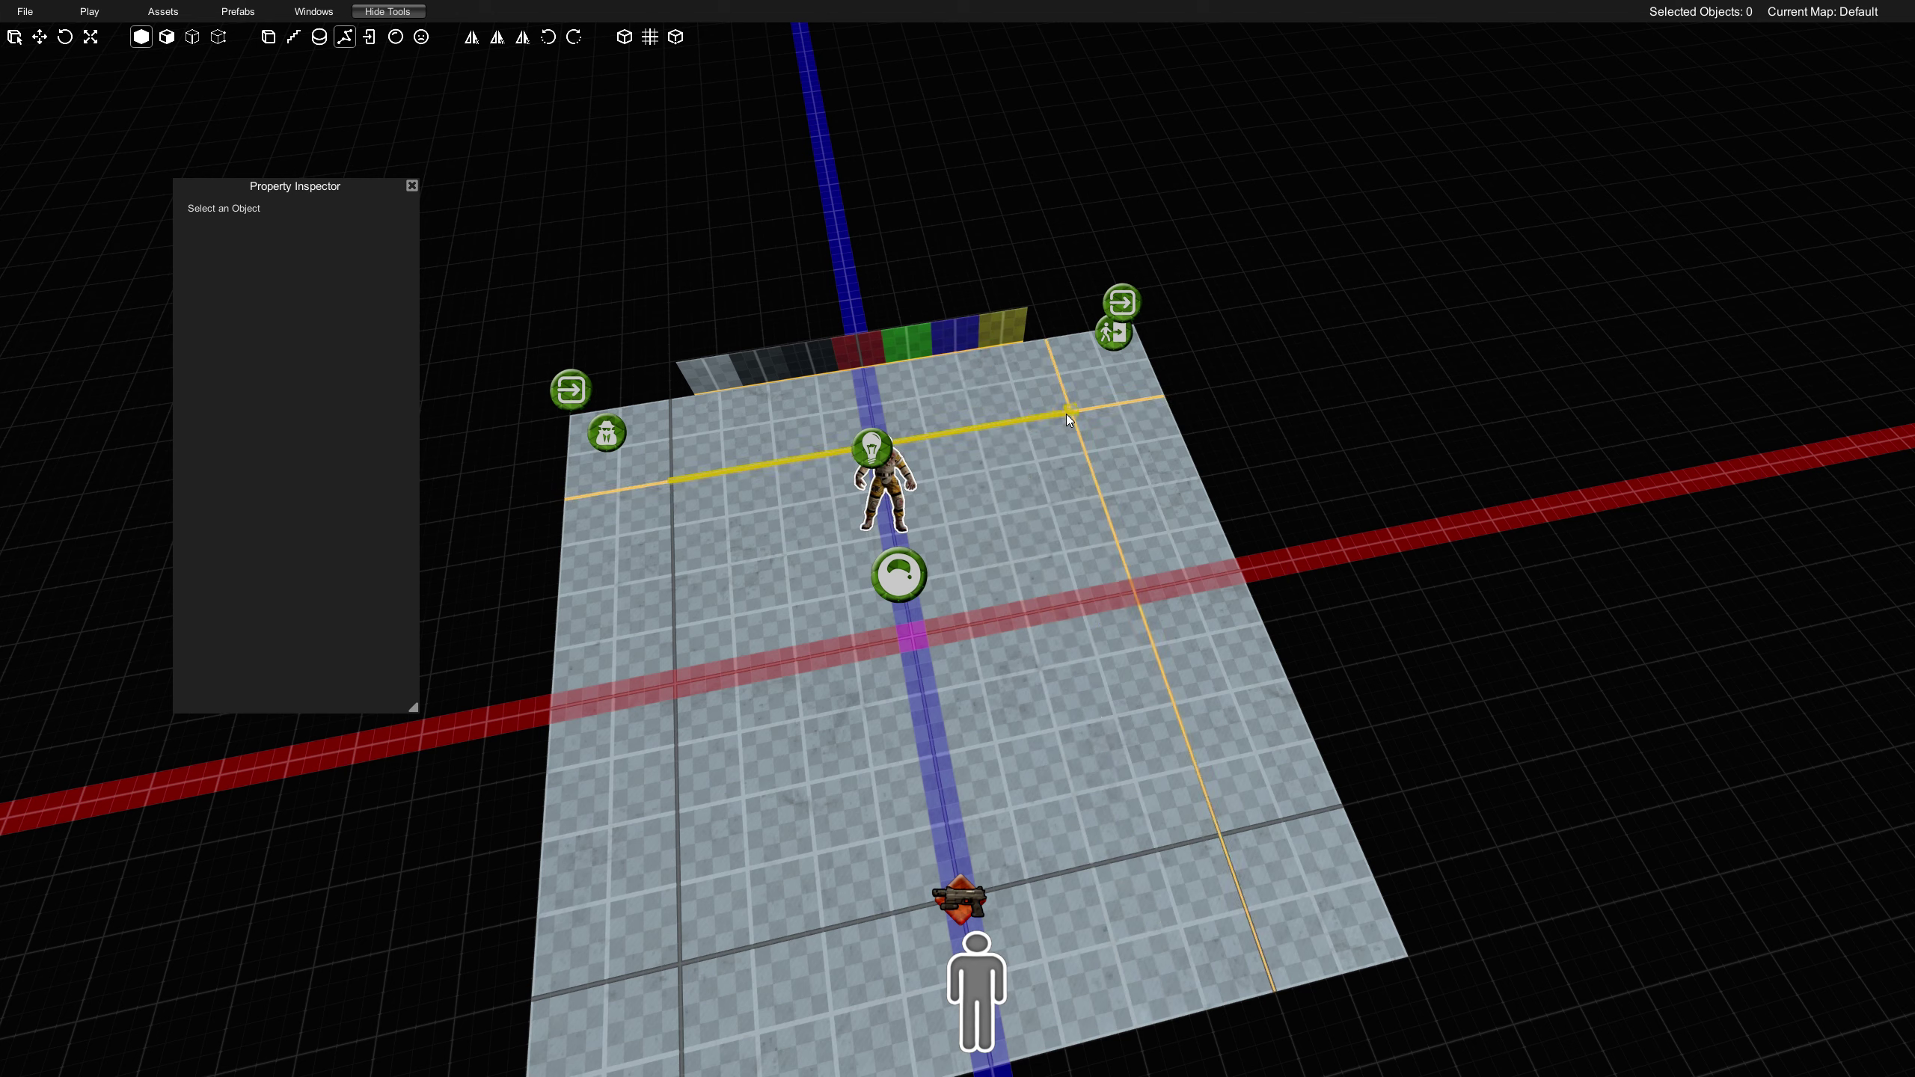
{"action": "left_click", "coordinate": [1135, 597]}
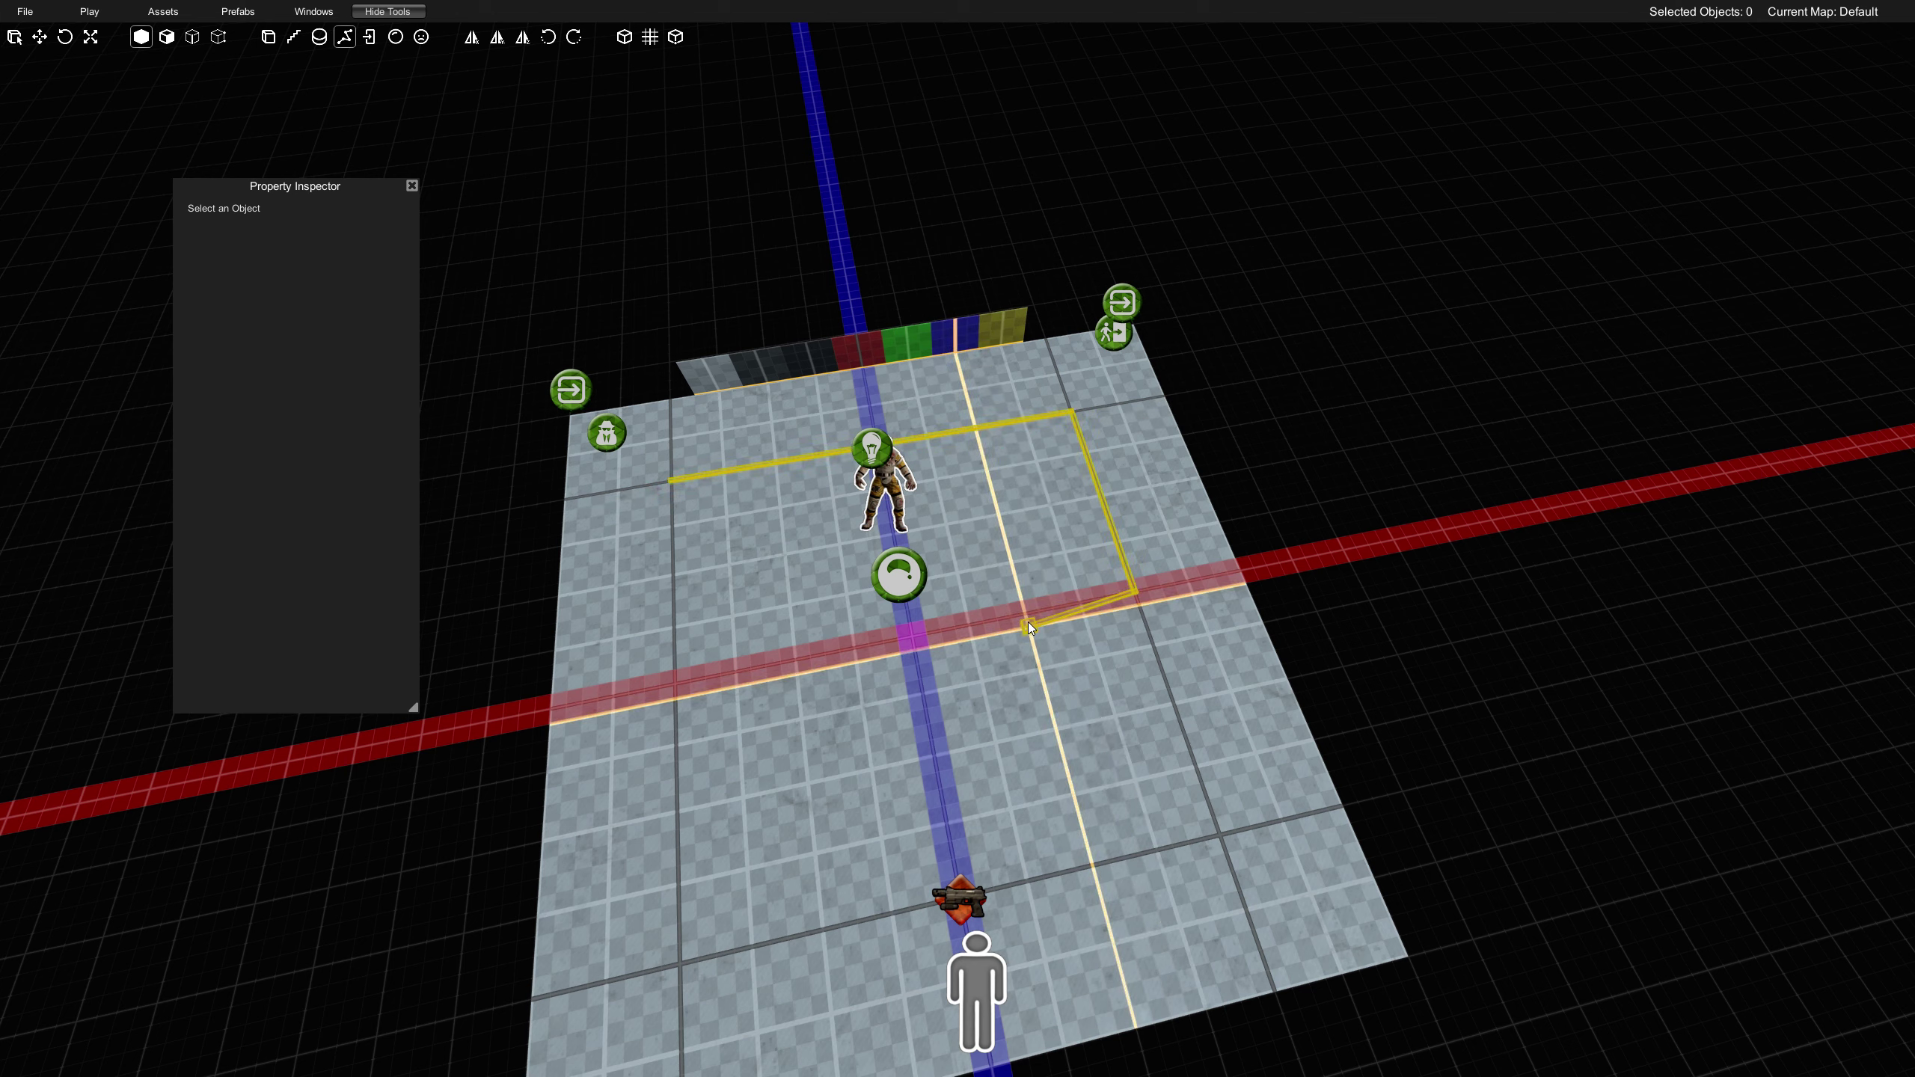
{"action": "left_click", "coordinate": [1026, 623]}
{"action": "left_click", "coordinate": [1072, 795]}
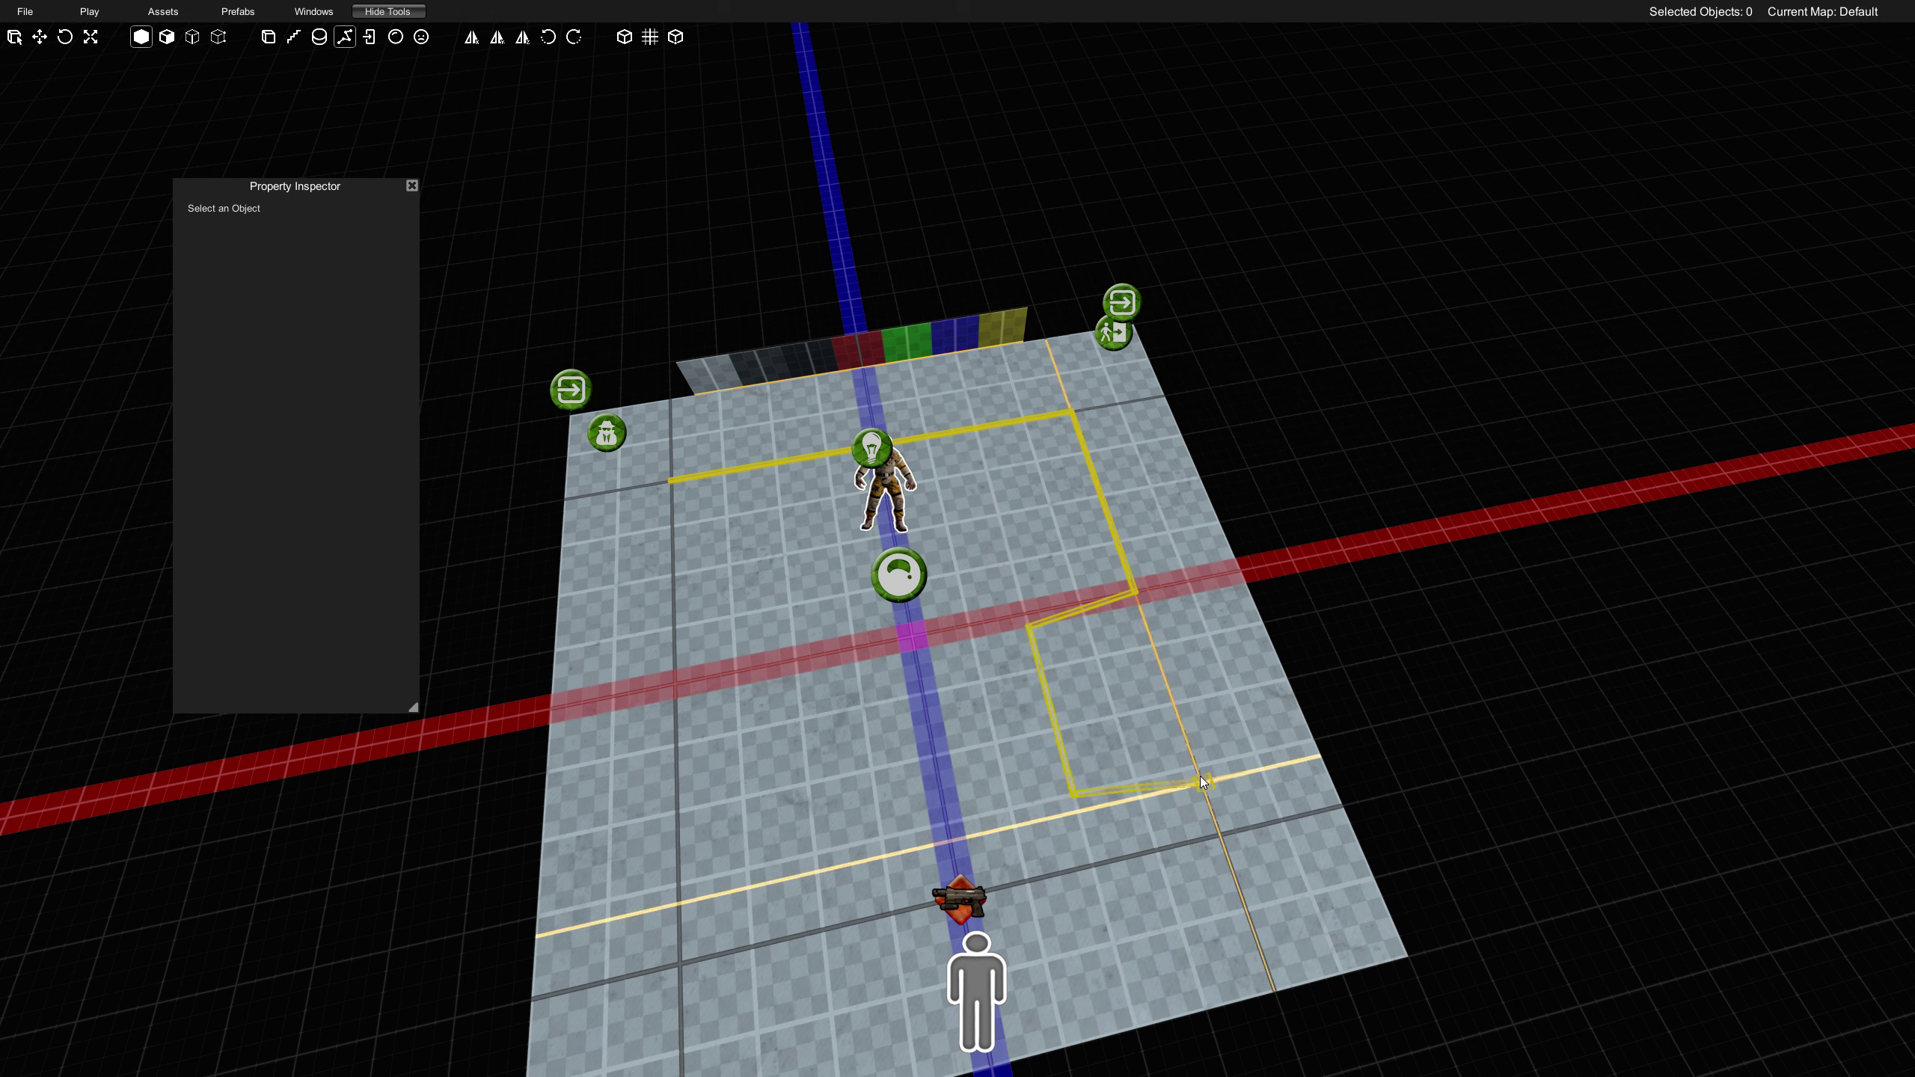
{"action": "left_click", "coordinate": [1196, 768]}
{"action": "left_click", "coordinate": [1248, 912]}
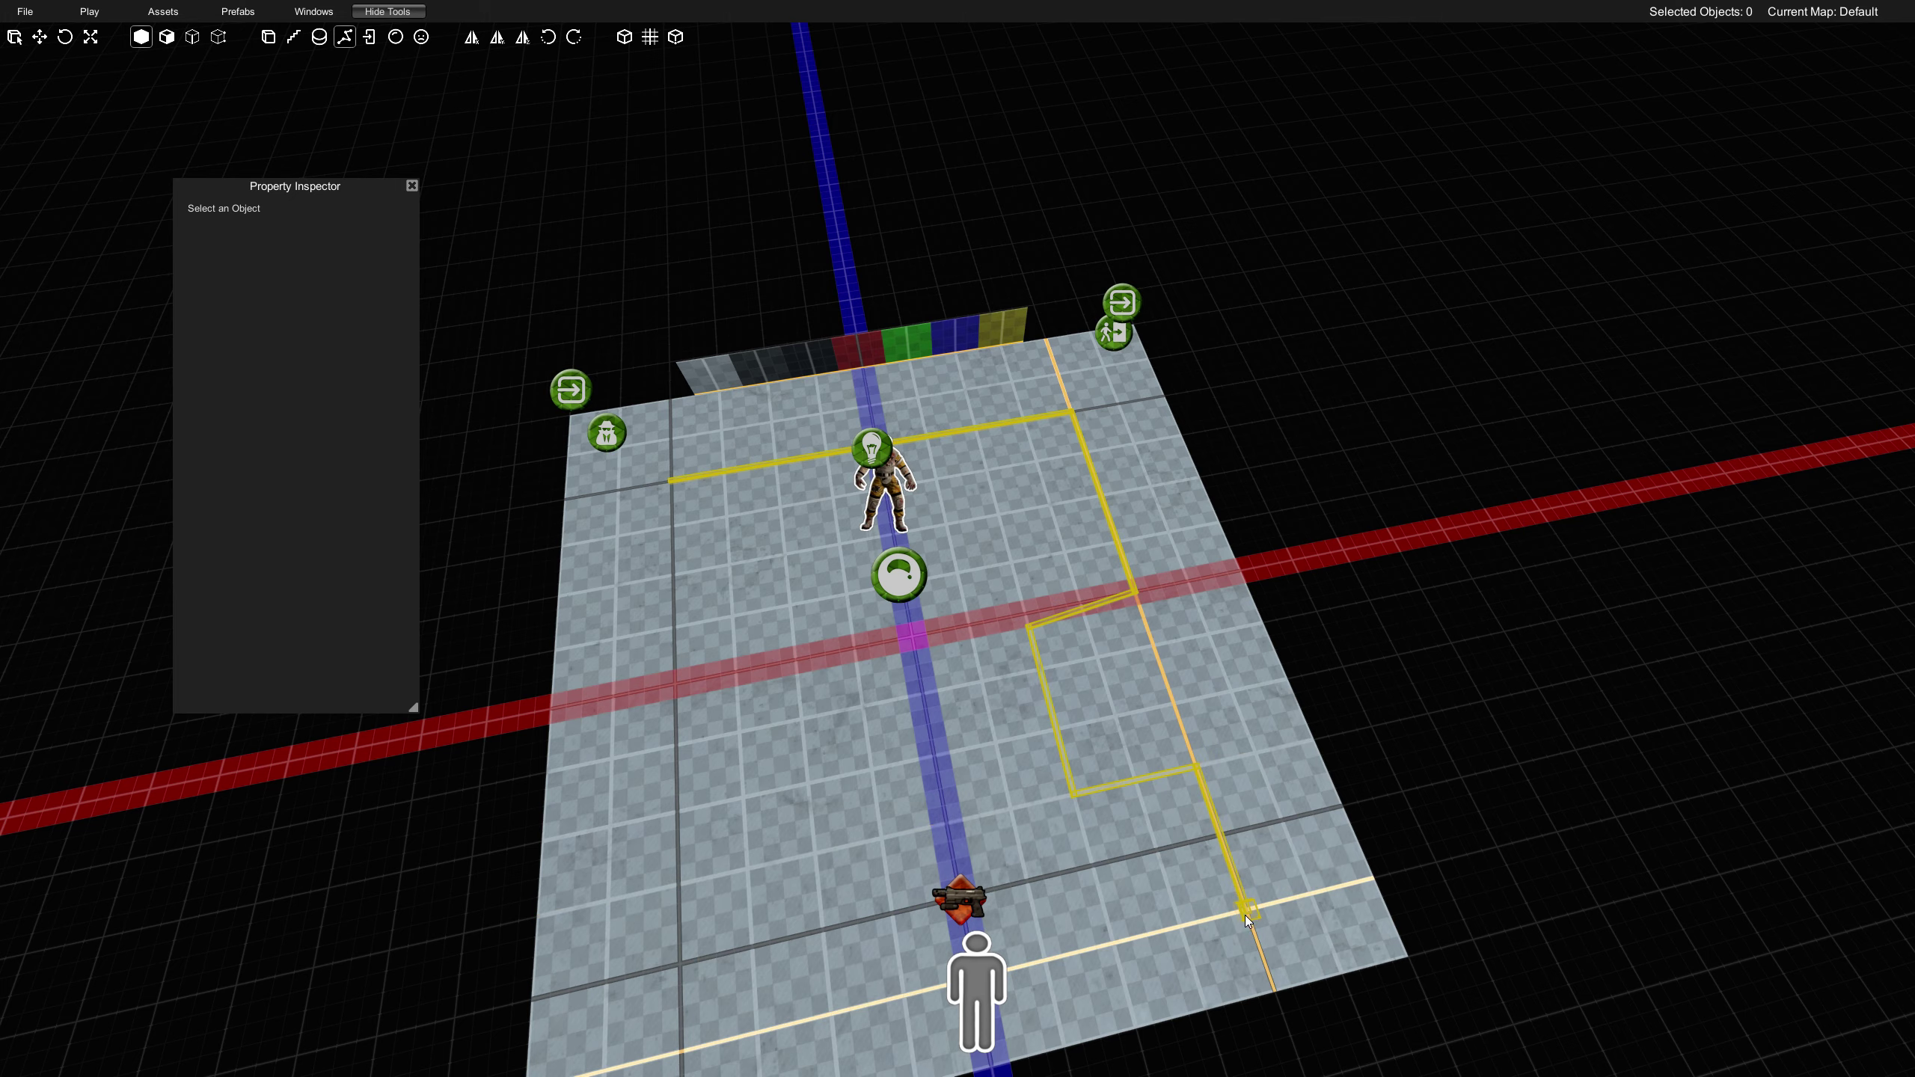
{"action": "left_click", "coordinate": [682, 1051]}
{"action": "left_click", "coordinate": [670, 480]}
{"action": "left_click", "coordinate": [641, 303]}
- Switch to edge selection, select an edge at the brush's notch, and move it slightly
{"action": "middle_click_drag", "start_coordinate": [1055, 521], "coordinate": [892, 623]}
{"action": "key", "text": "3"}
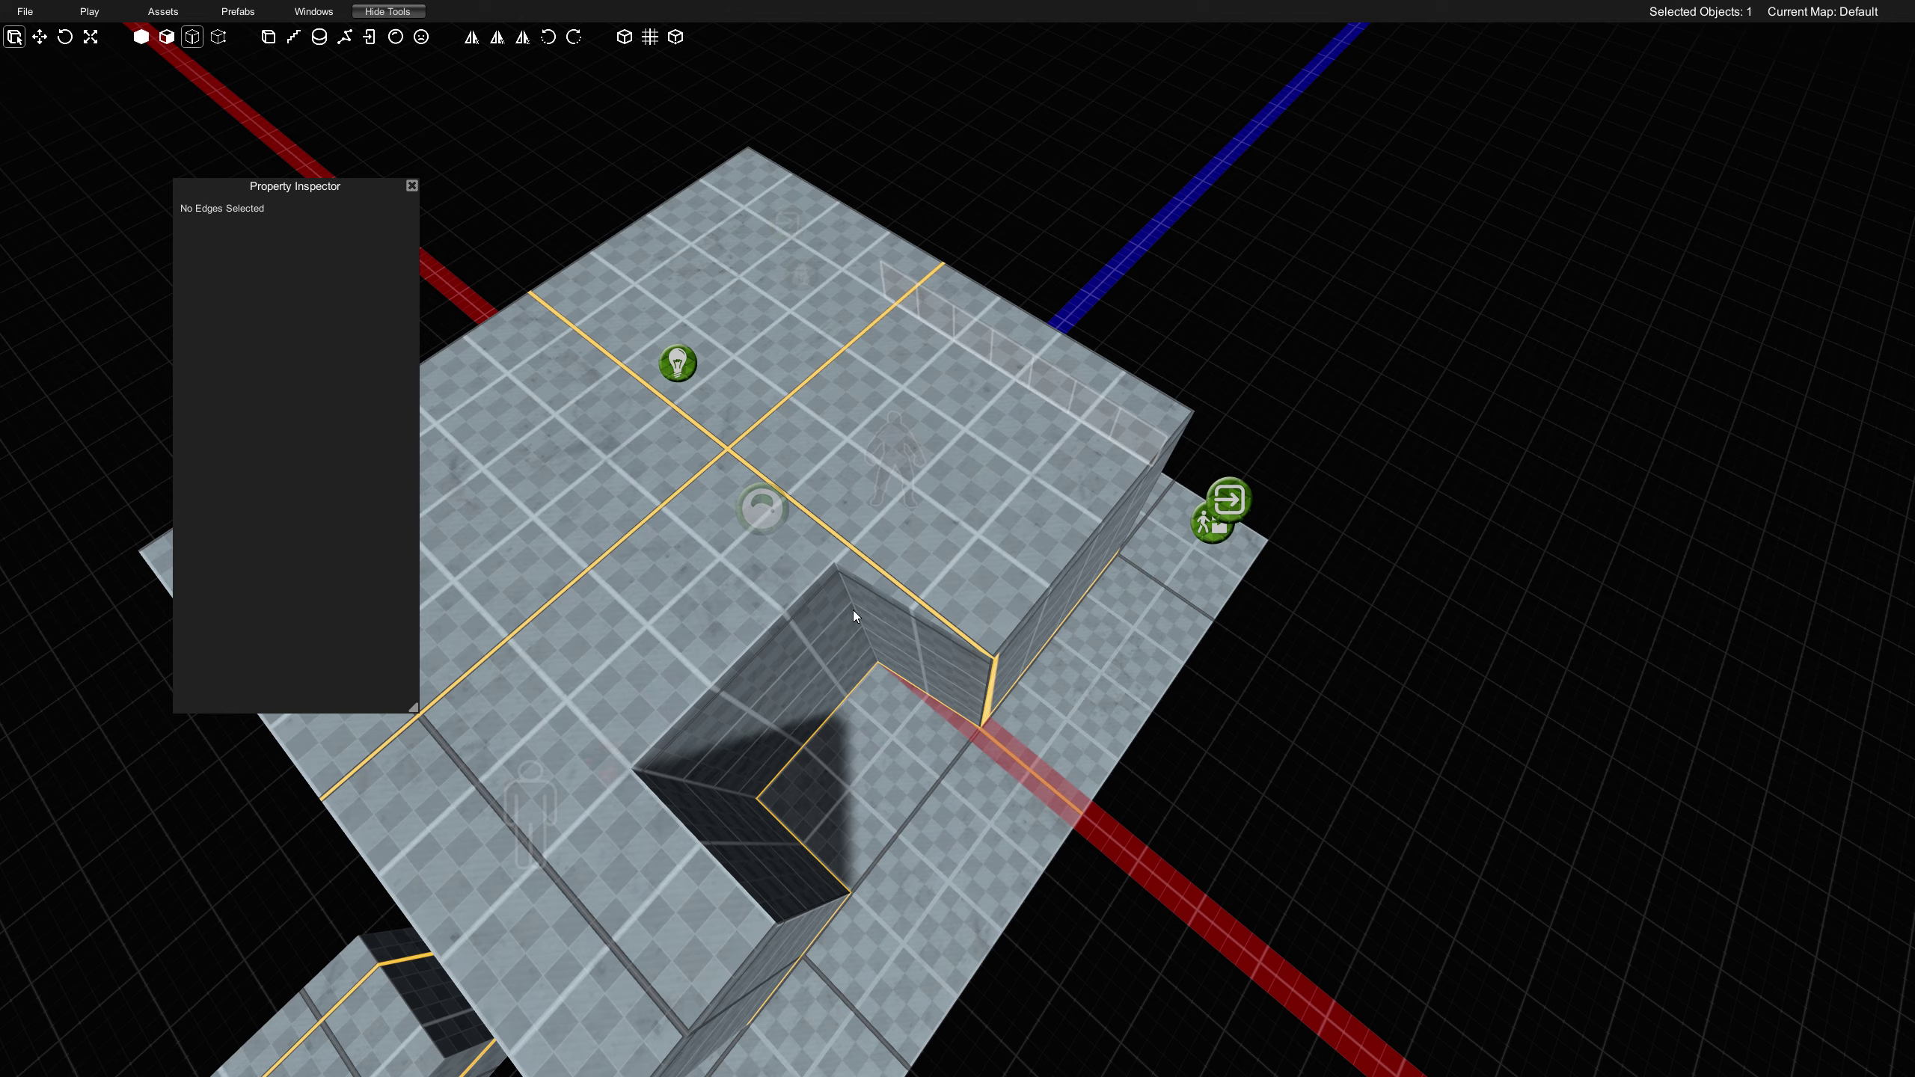
{"action": "left_click", "coordinate": [853, 611]}
{"action": "key", "text": "w"}
{"action": "left_click_drag", "start_coordinate": [826, 674], "coordinate": [835, 666]}
- Examine the notched brush from the opposite side without the editor overlays, and return to the editing view
{"action": "key", "text": "Tab"}
{"action": "middle_click_drag", "start_coordinate": [835, 665], "coordinate": [1439, 733]}
{"action": "right_click_drag", "start_coordinate": [1439, 734], "coordinate": [1317, 695]}
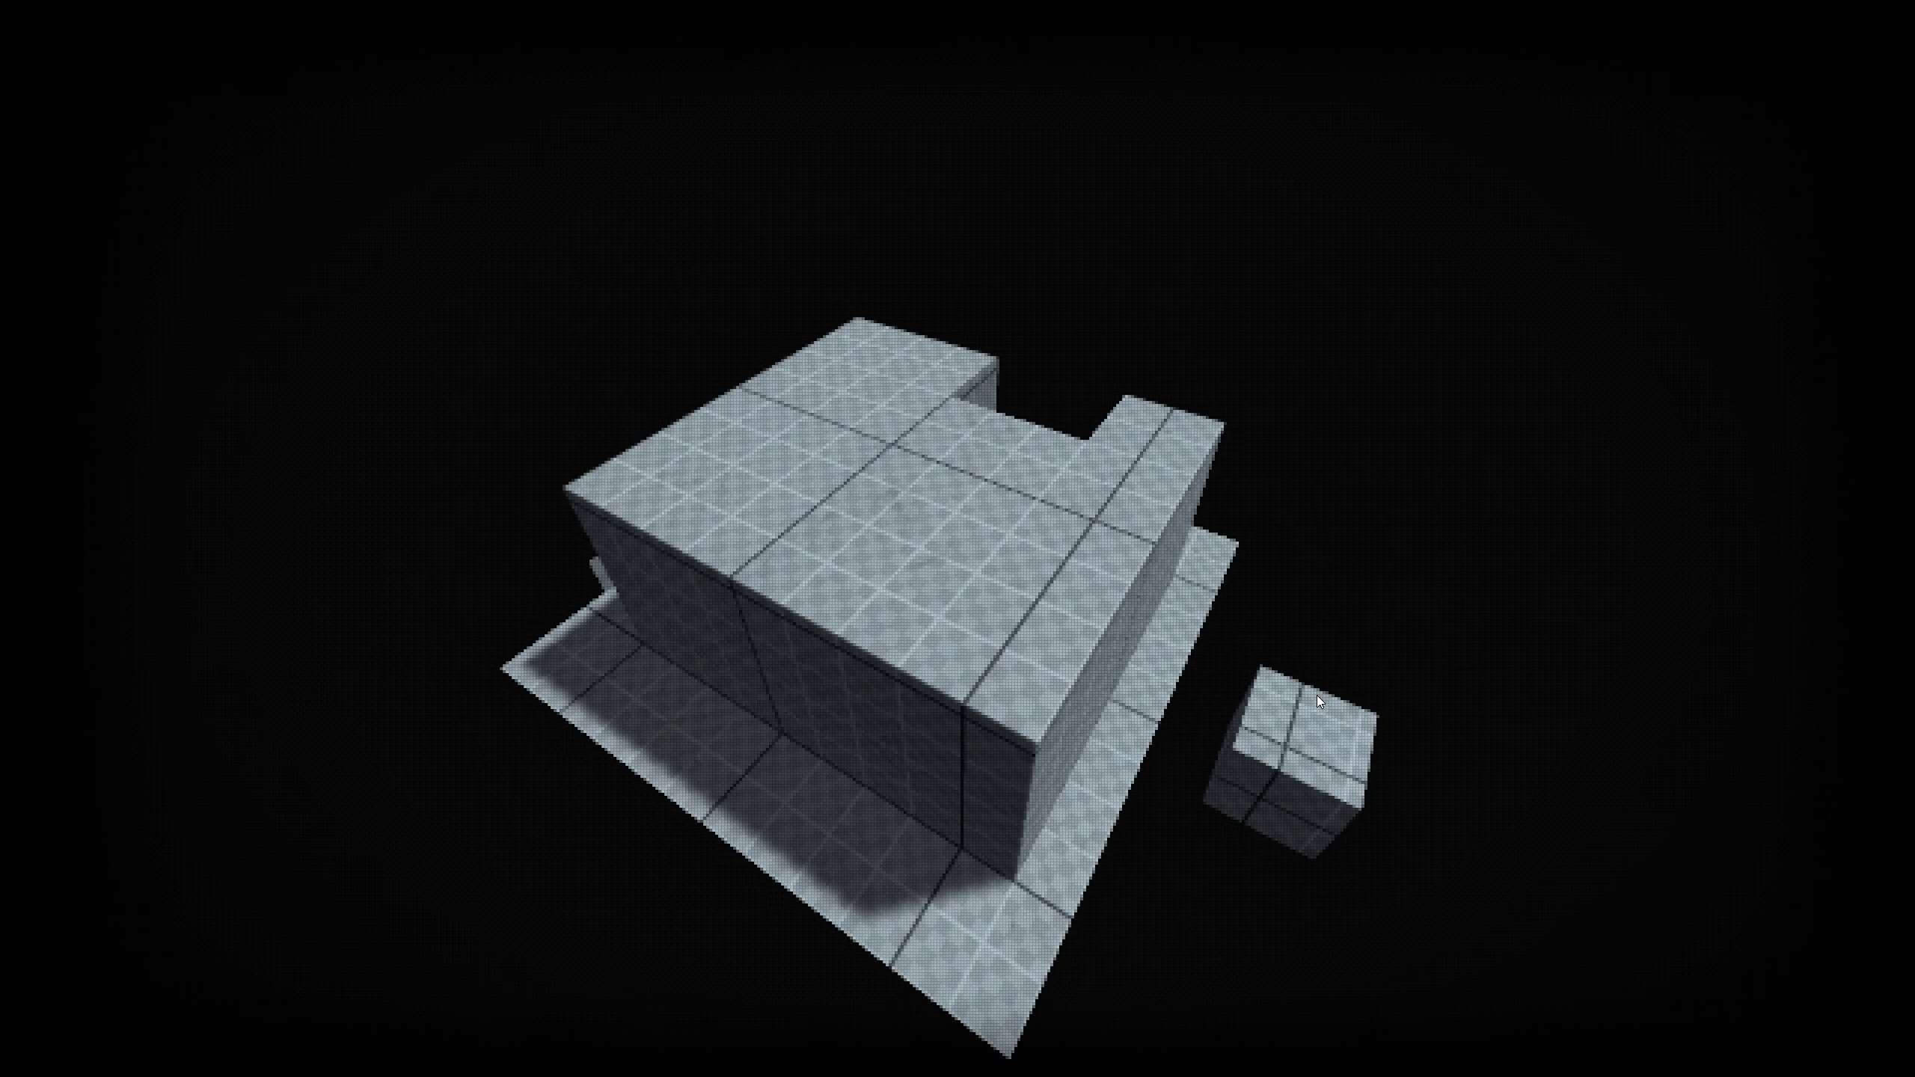
{"action": "key", "text": "Tab"}
- Delete the notched polygon brush and close the Property Inspector
{"action": "left_click", "coordinate": [945, 539]}
{"action": "right_click_drag", "start_coordinate": [946, 538], "coordinate": [939, 544]}
{"action": "key", "text": "Delete"}
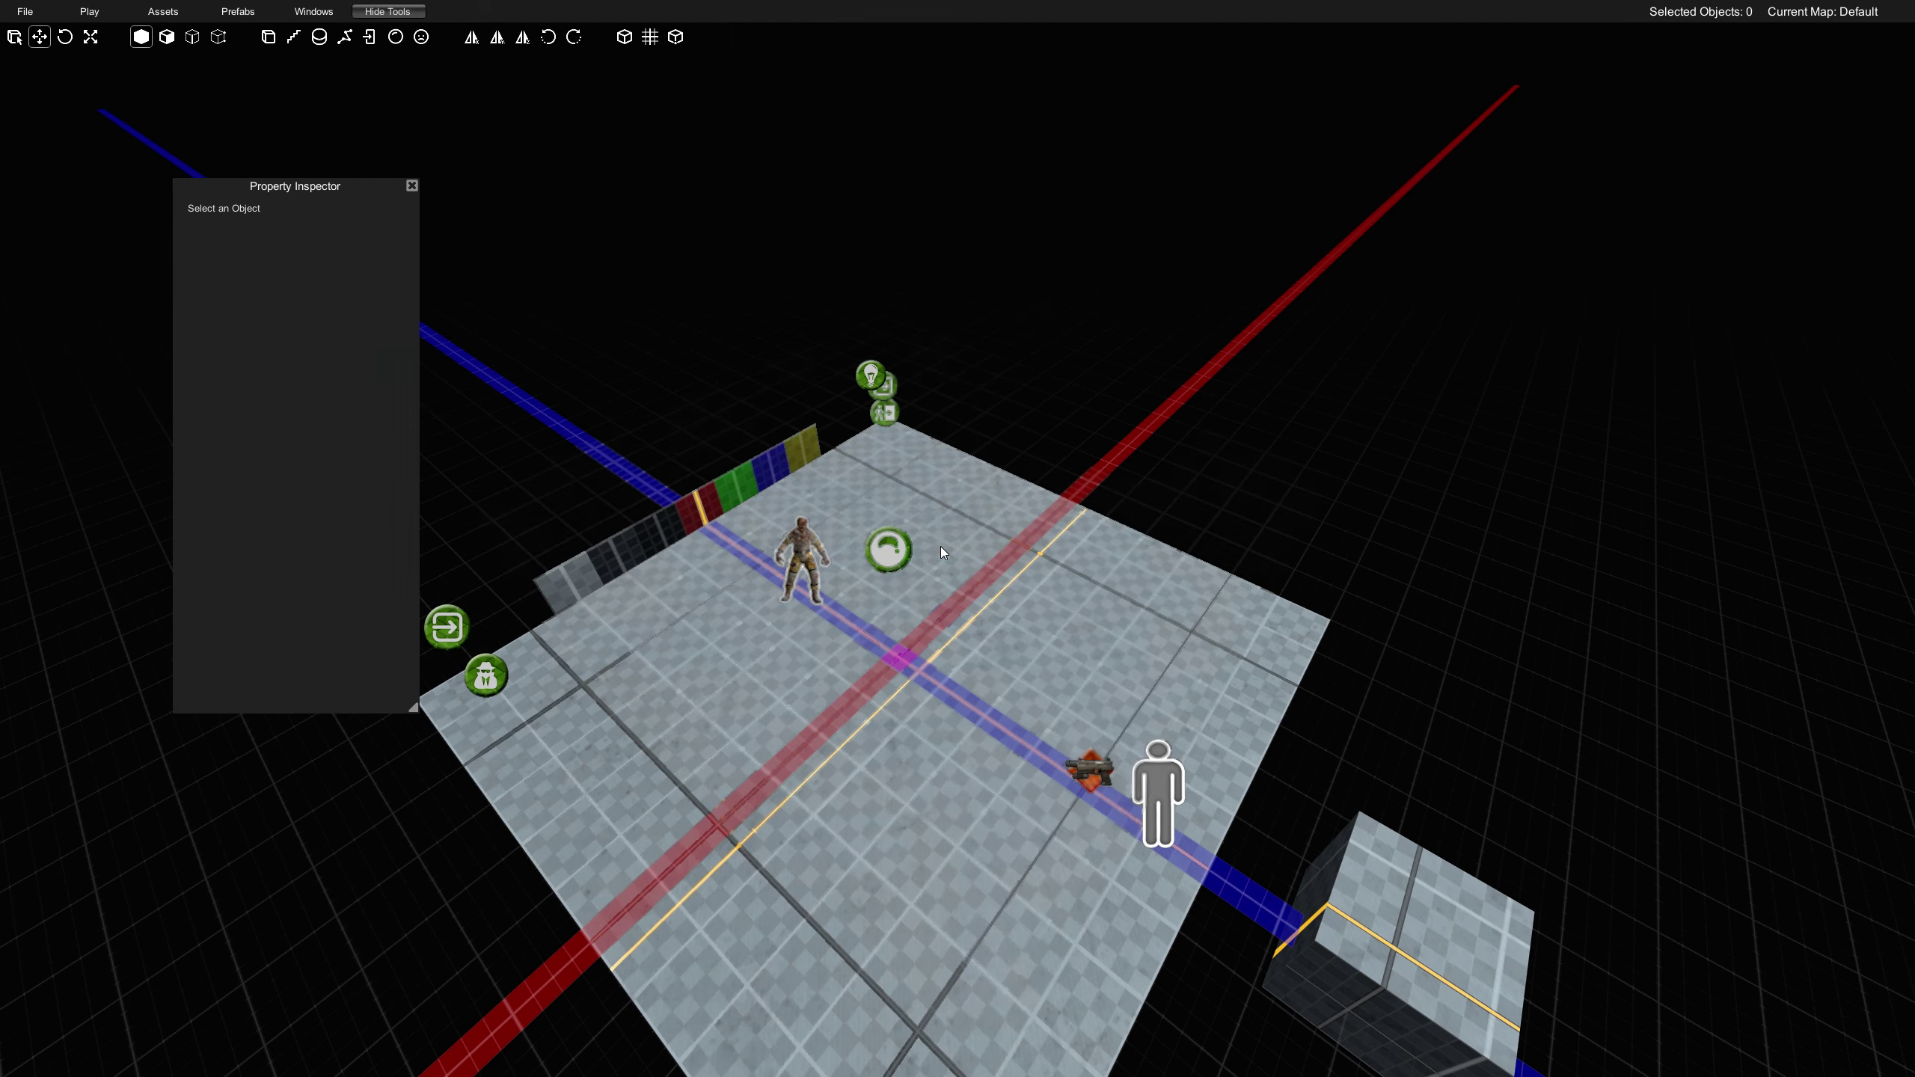
{"action": "left_click", "coordinate": [410, 186]}
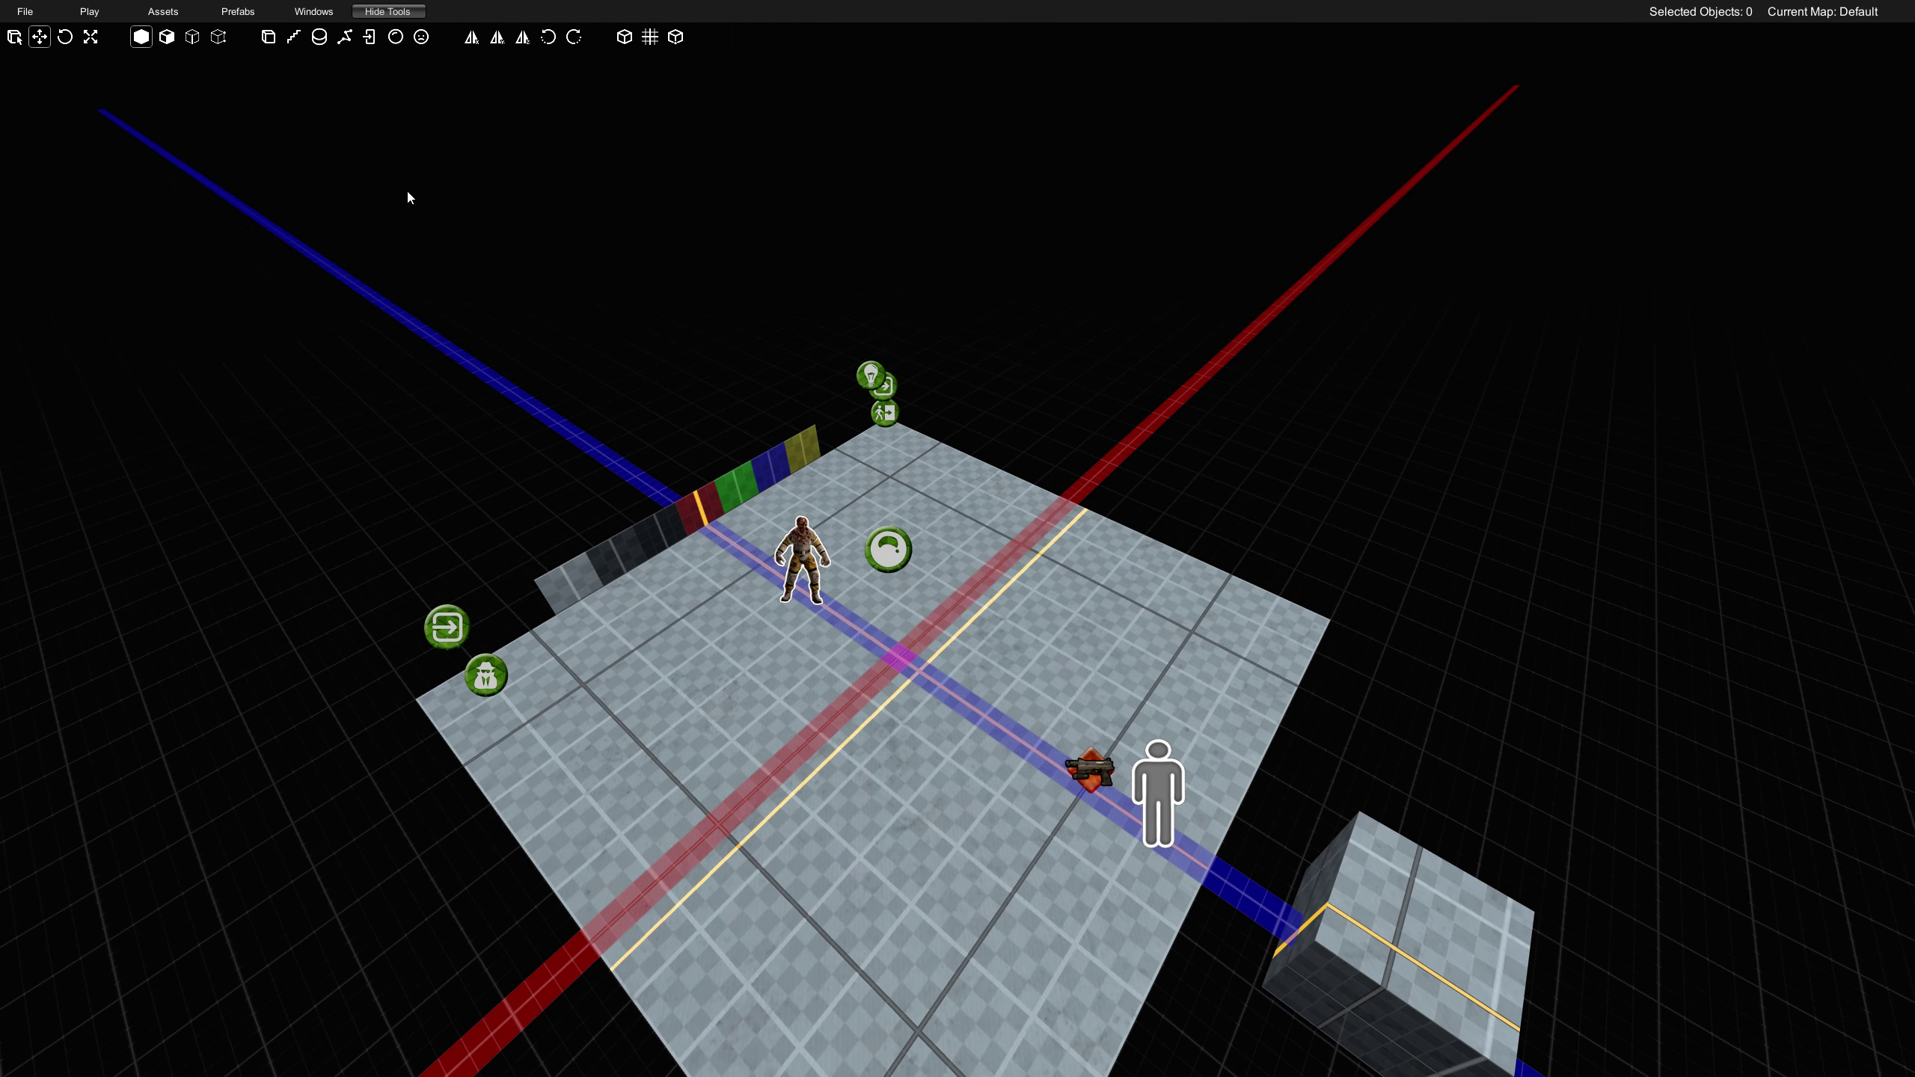
- Draw a trigger volume across the middle of the floor, raise it into a box, and extend it upward
{"action": "mouse_move", "coordinate": [533, 248]}
{"action": "right_mouse_down"}
{"action": "mouse_move", "coordinate": [538, 269]}
{"action": "mouse_move", "coordinate": [519, 267]}
{"action": "mouse_move", "coordinate": [555, 273]}
{"action": "right_mouse_up"}
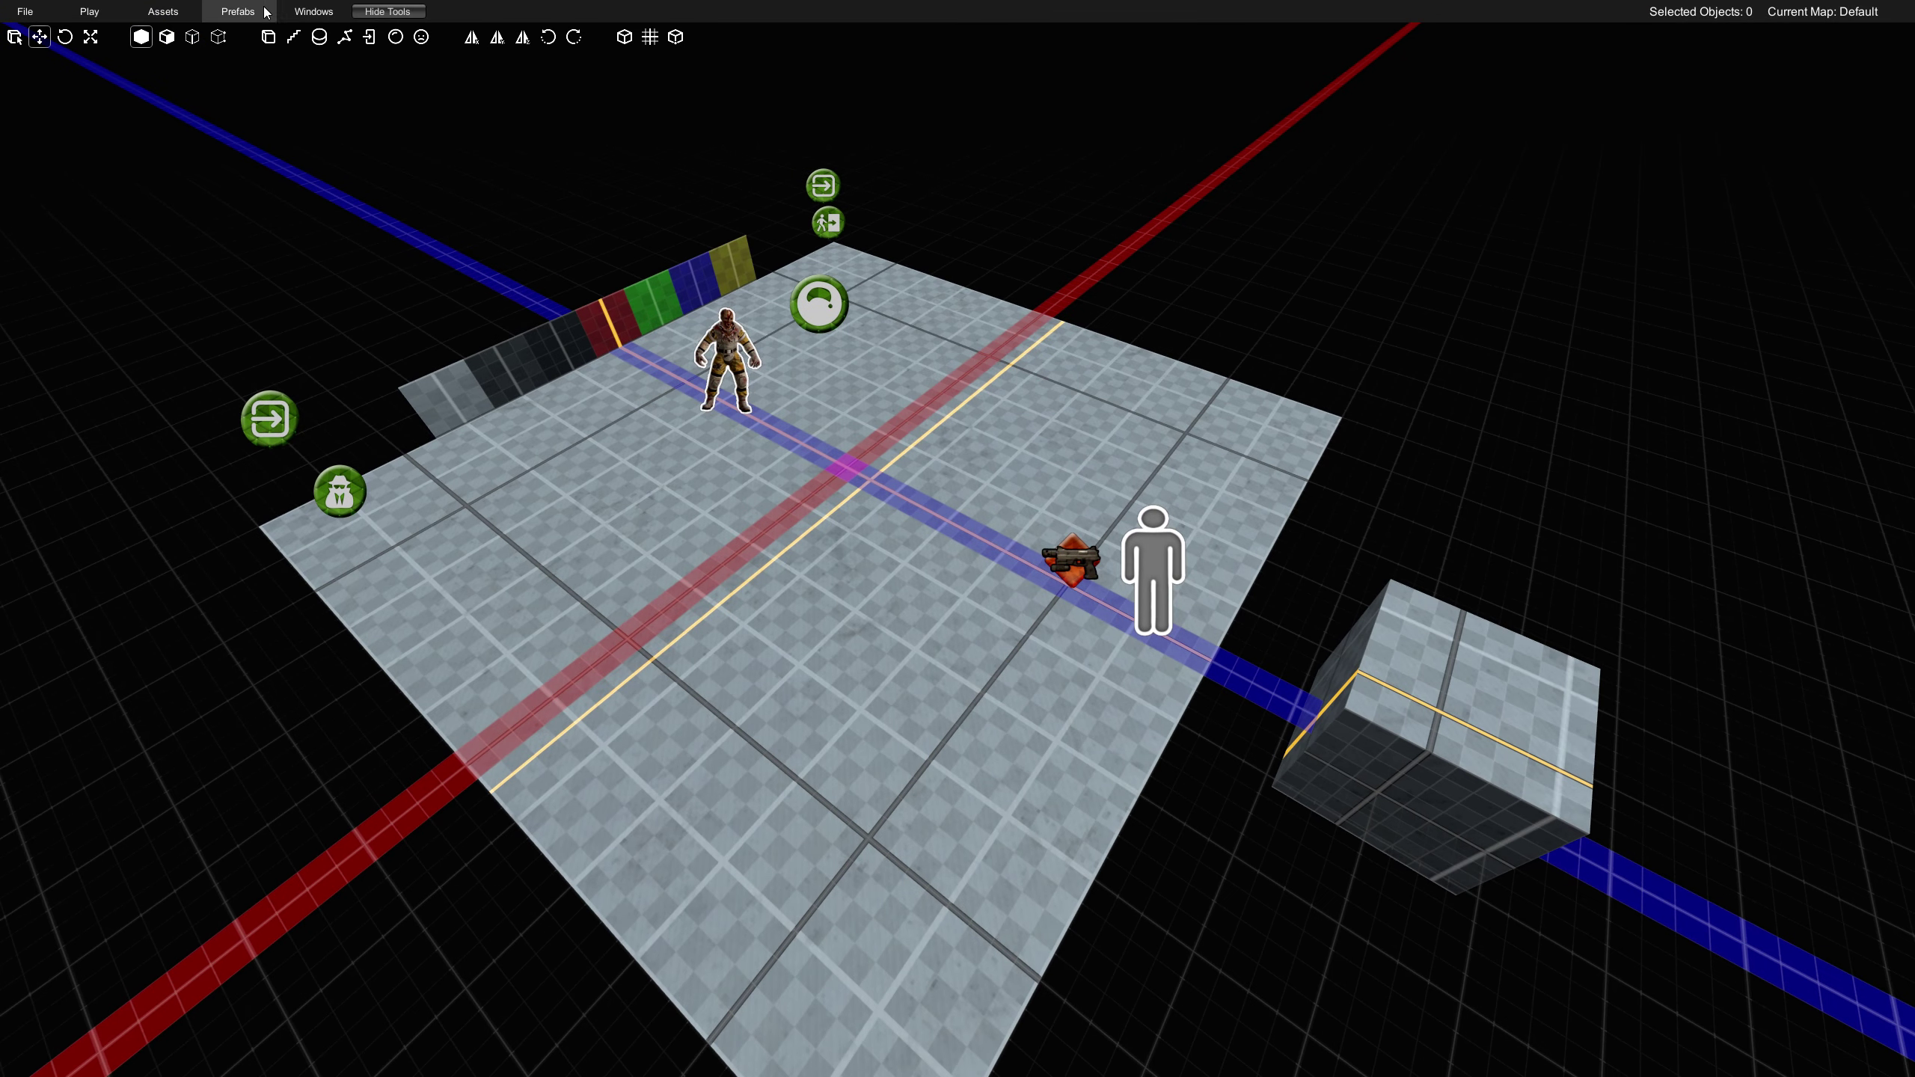
{"action": "left_click", "coordinate": [369, 37]}
{"action": "mouse_move", "coordinate": [1084, 385]}
{"action": "left_mouse_down"}
{"action": "mouse_move", "coordinate": [623, 762]}
{"action": "mouse_move", "coordinate": [609, 709]}
{"action": "left_mouse_up"}
{"action": "left_click", "coordinate": [640, 370]}
{"action": "right_click_drag", "start_coordinate": [641, 370], "coordinate": [984, 463]}
{"action": "left_click_drag", "start_coordinate": [1066, 268], "coordinate": [1084, 179]}
{"action": "right_click_drag", "start_coordinate": [1085, 180], "coordinate": [1002, 371]}
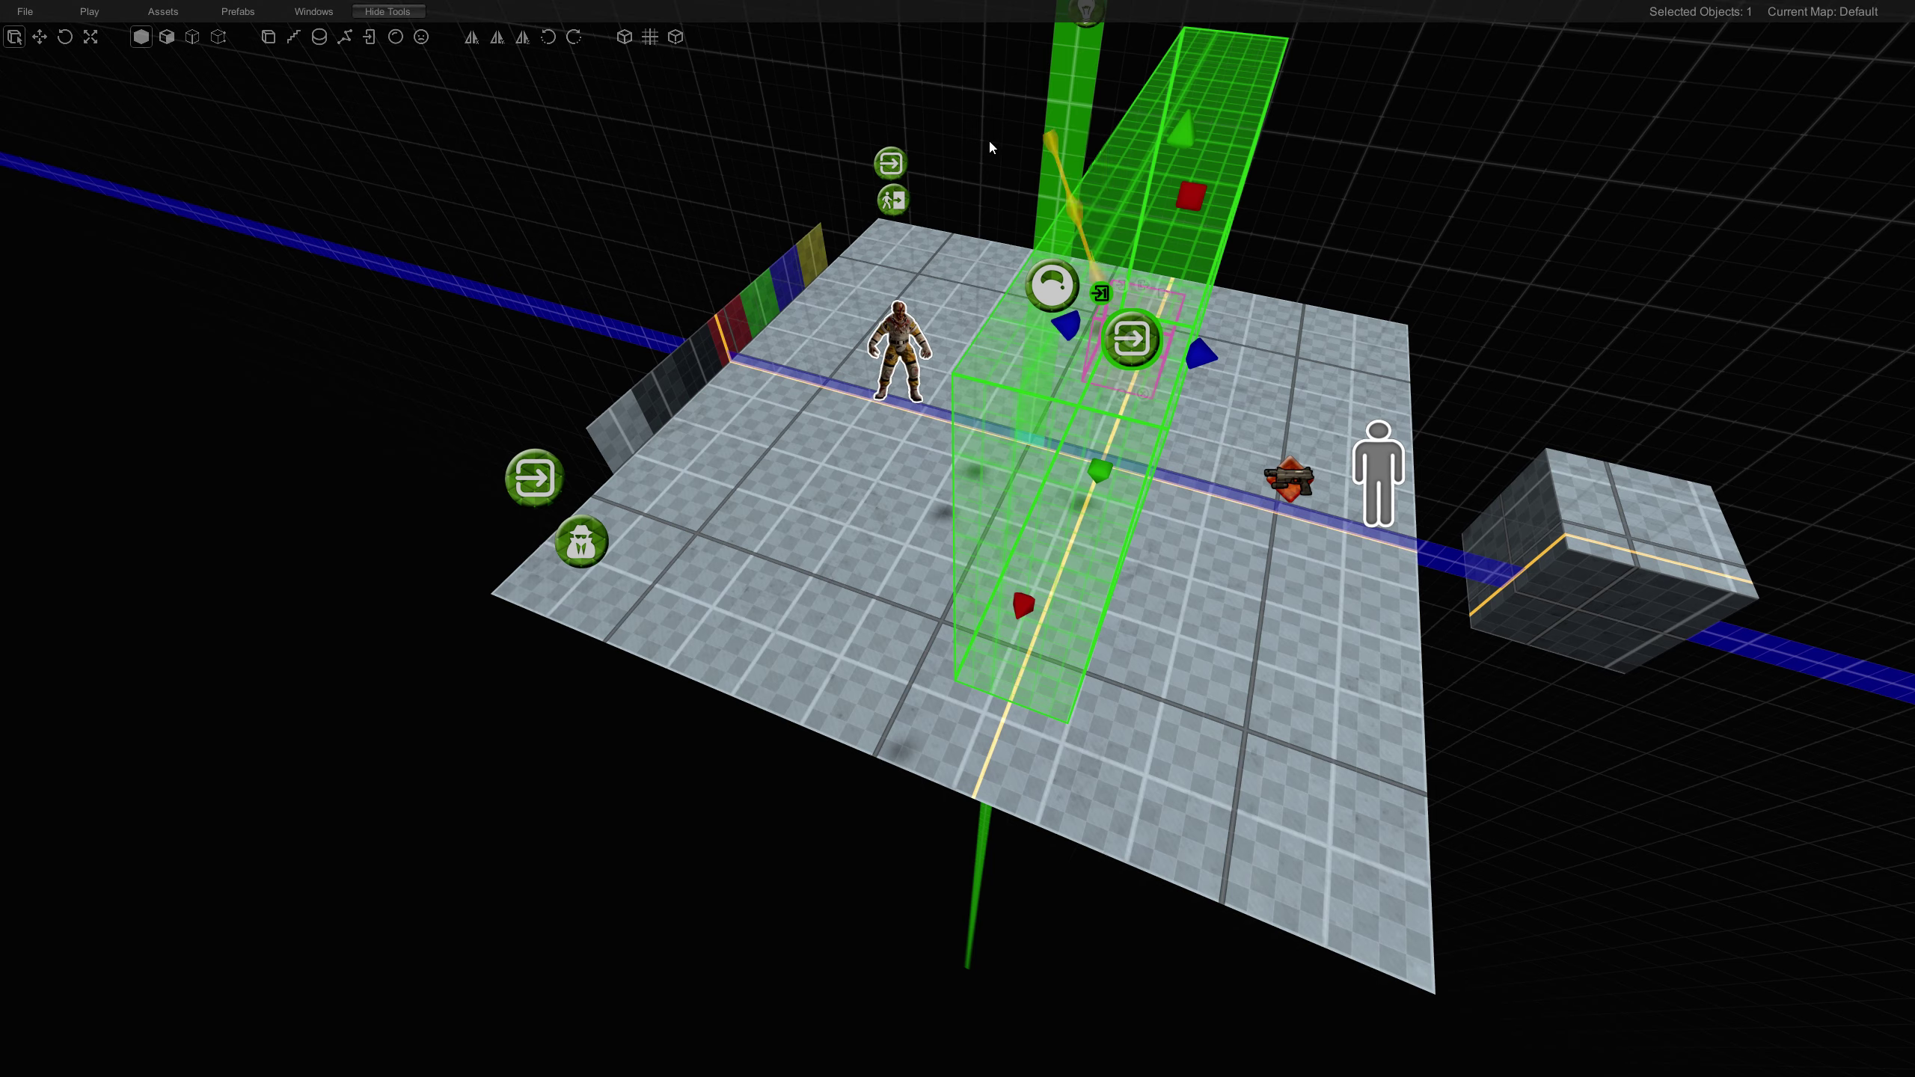
- Select the enemy character on the floor, then select the new trigger volume and delete it
{"action": "left_click_drag", "start_coordinate": [897, 427], "coordinate": [897, 427]}
{"action": "key", "text": "w"}
{"action": "right_click_drag", "start_coordinate": [904, 434], "coordinate": [1054, 522]}
{"action": "left_click", "coordinate": [948, 505]}
{"action": "scroll", "coordinate": [1055, 527], "scroll_direction": "down", "scroll_amount": 4}
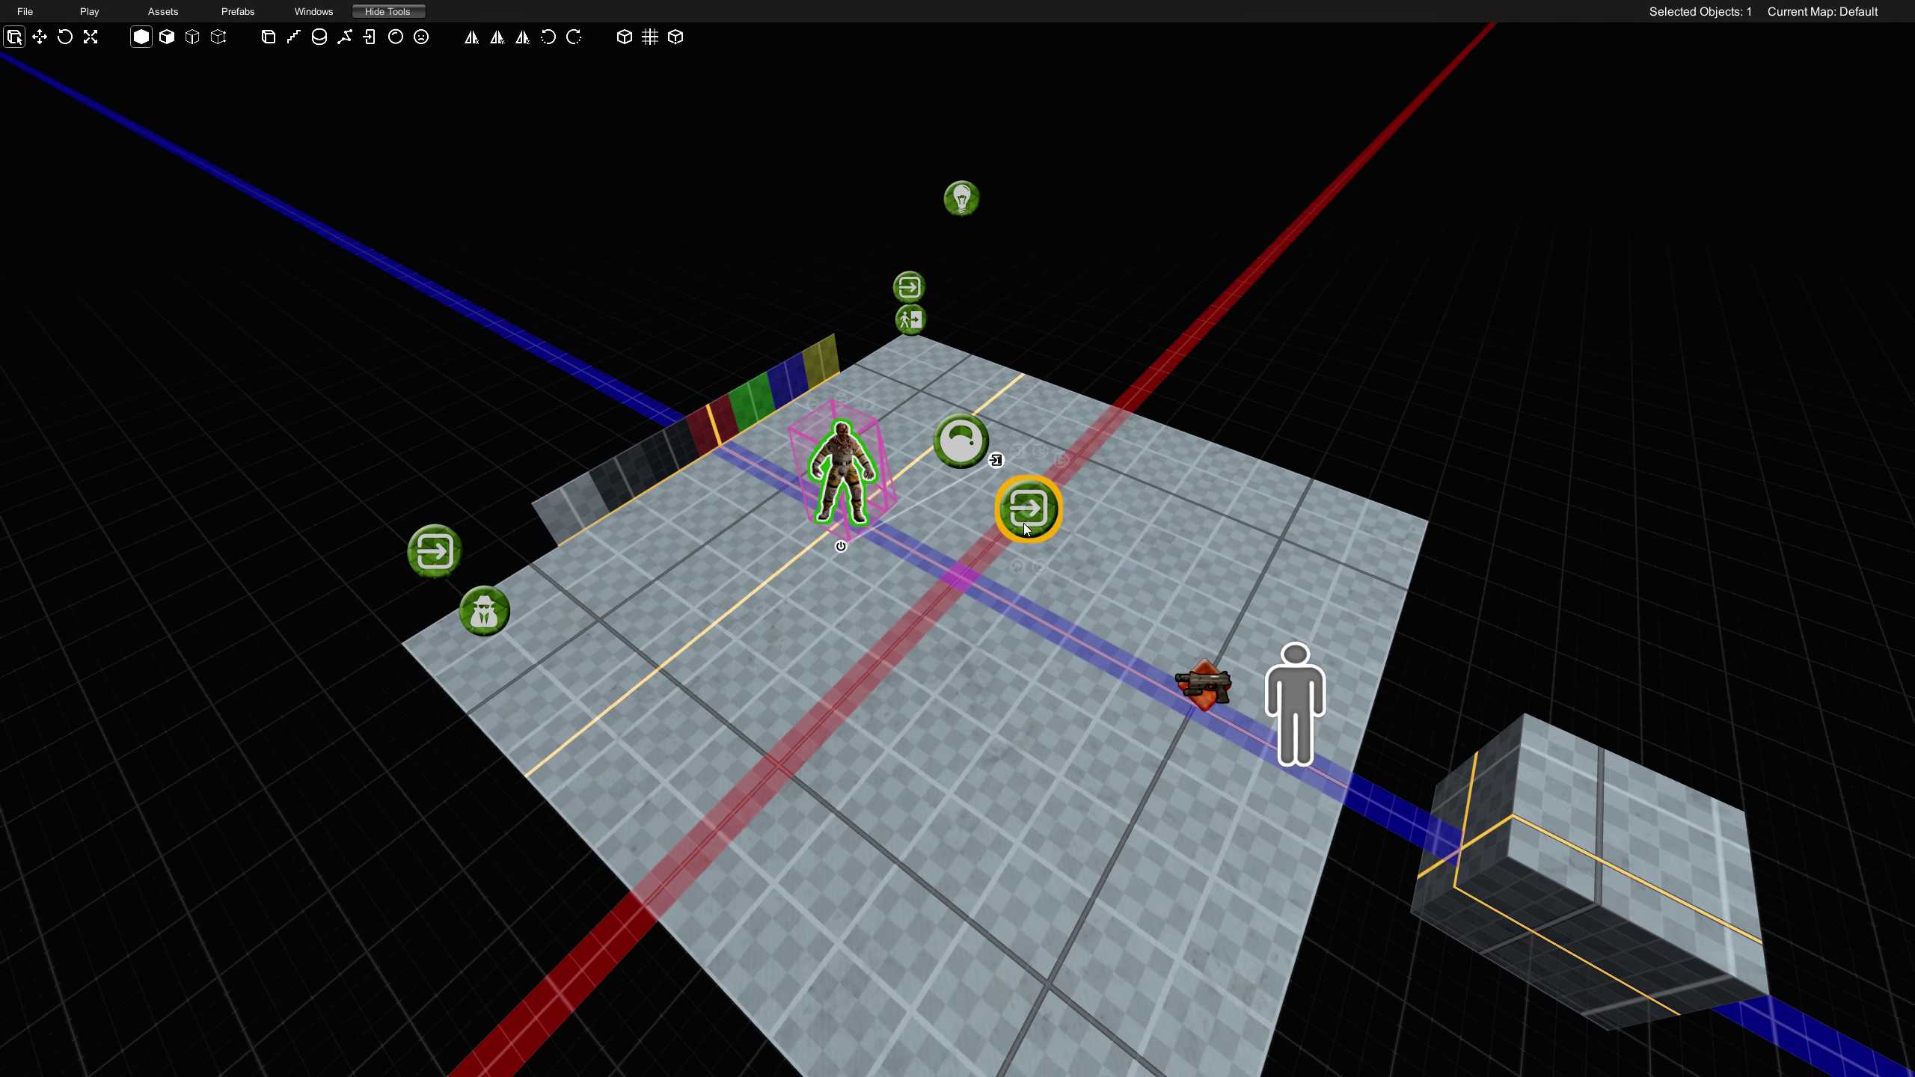
{"action": "left_click", "coordinate": [1037, 522]}
{"action": "key", "text": "Delete"}
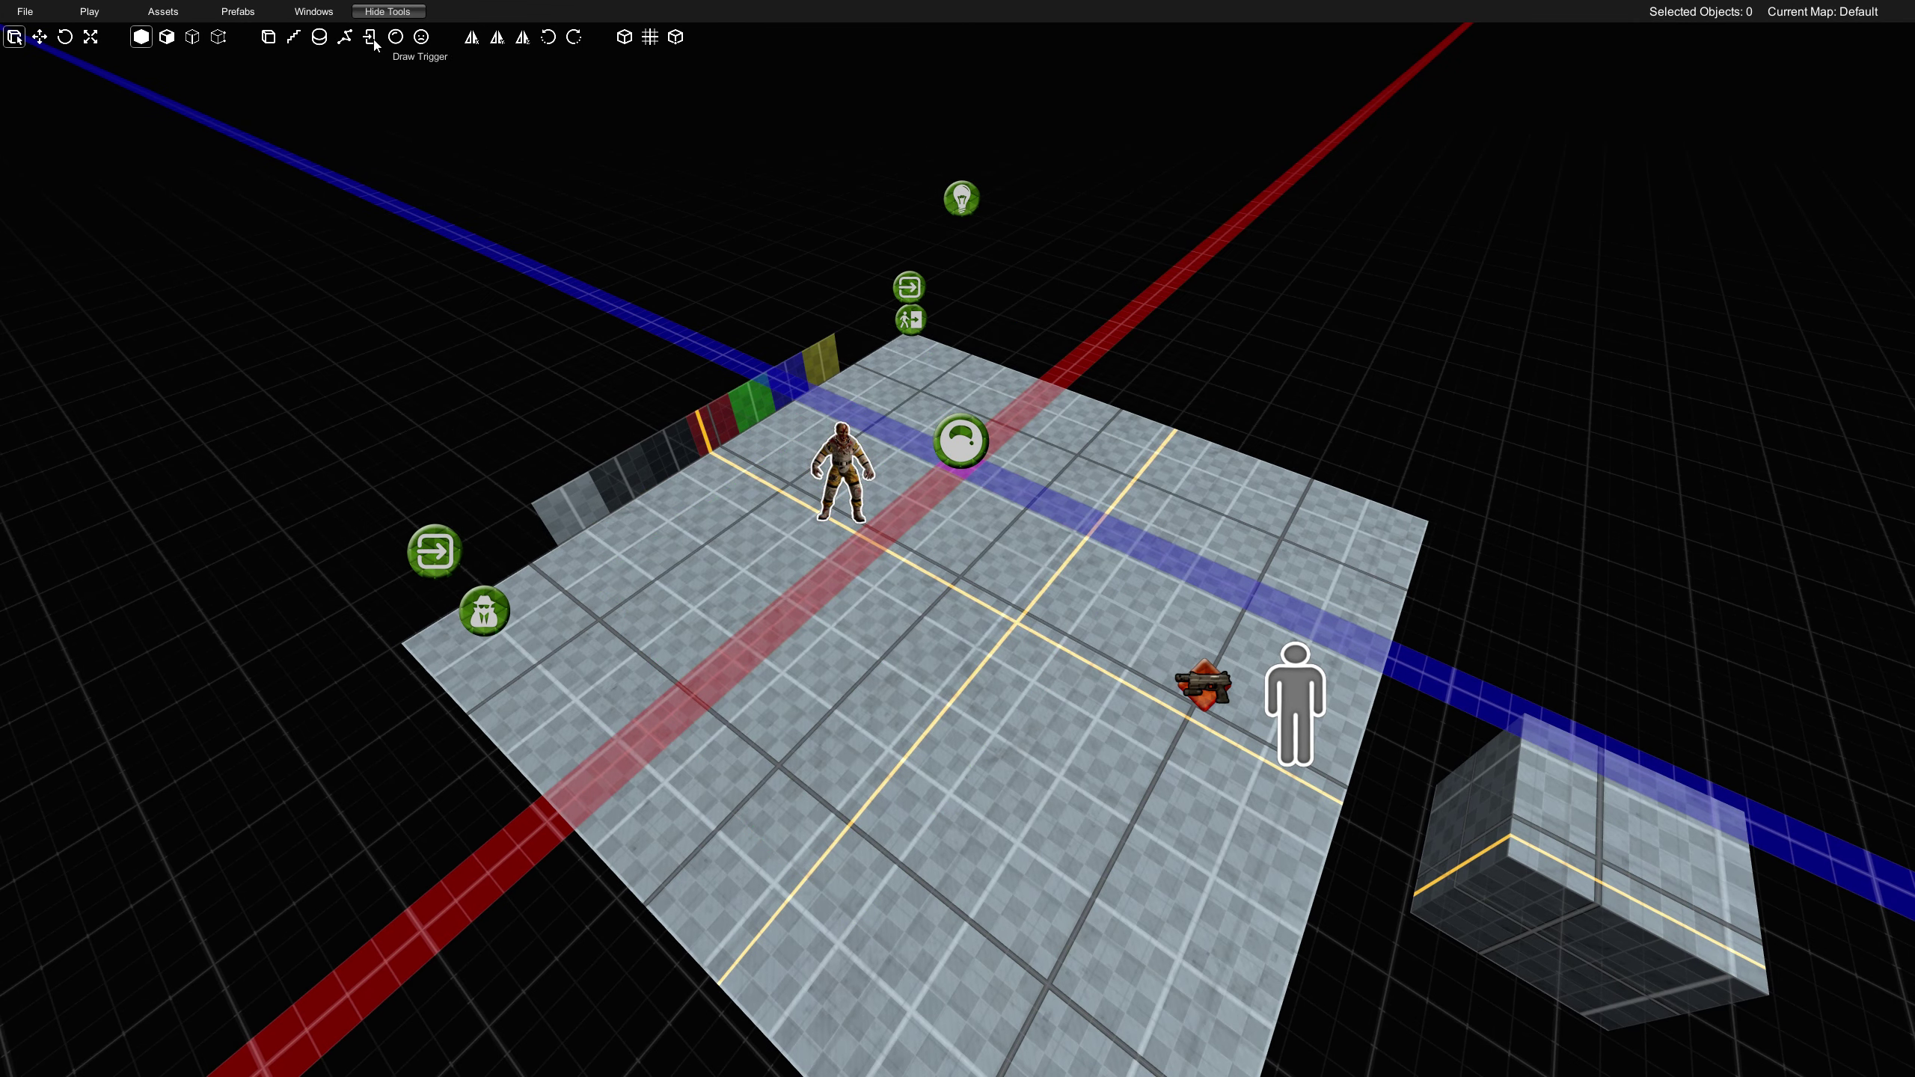
- Select the existing volume enclosing the floor and examine its extent and effect on the scene, both with and without the editor overlays
{"action": "left_click", "coordinate": [397, 39]}
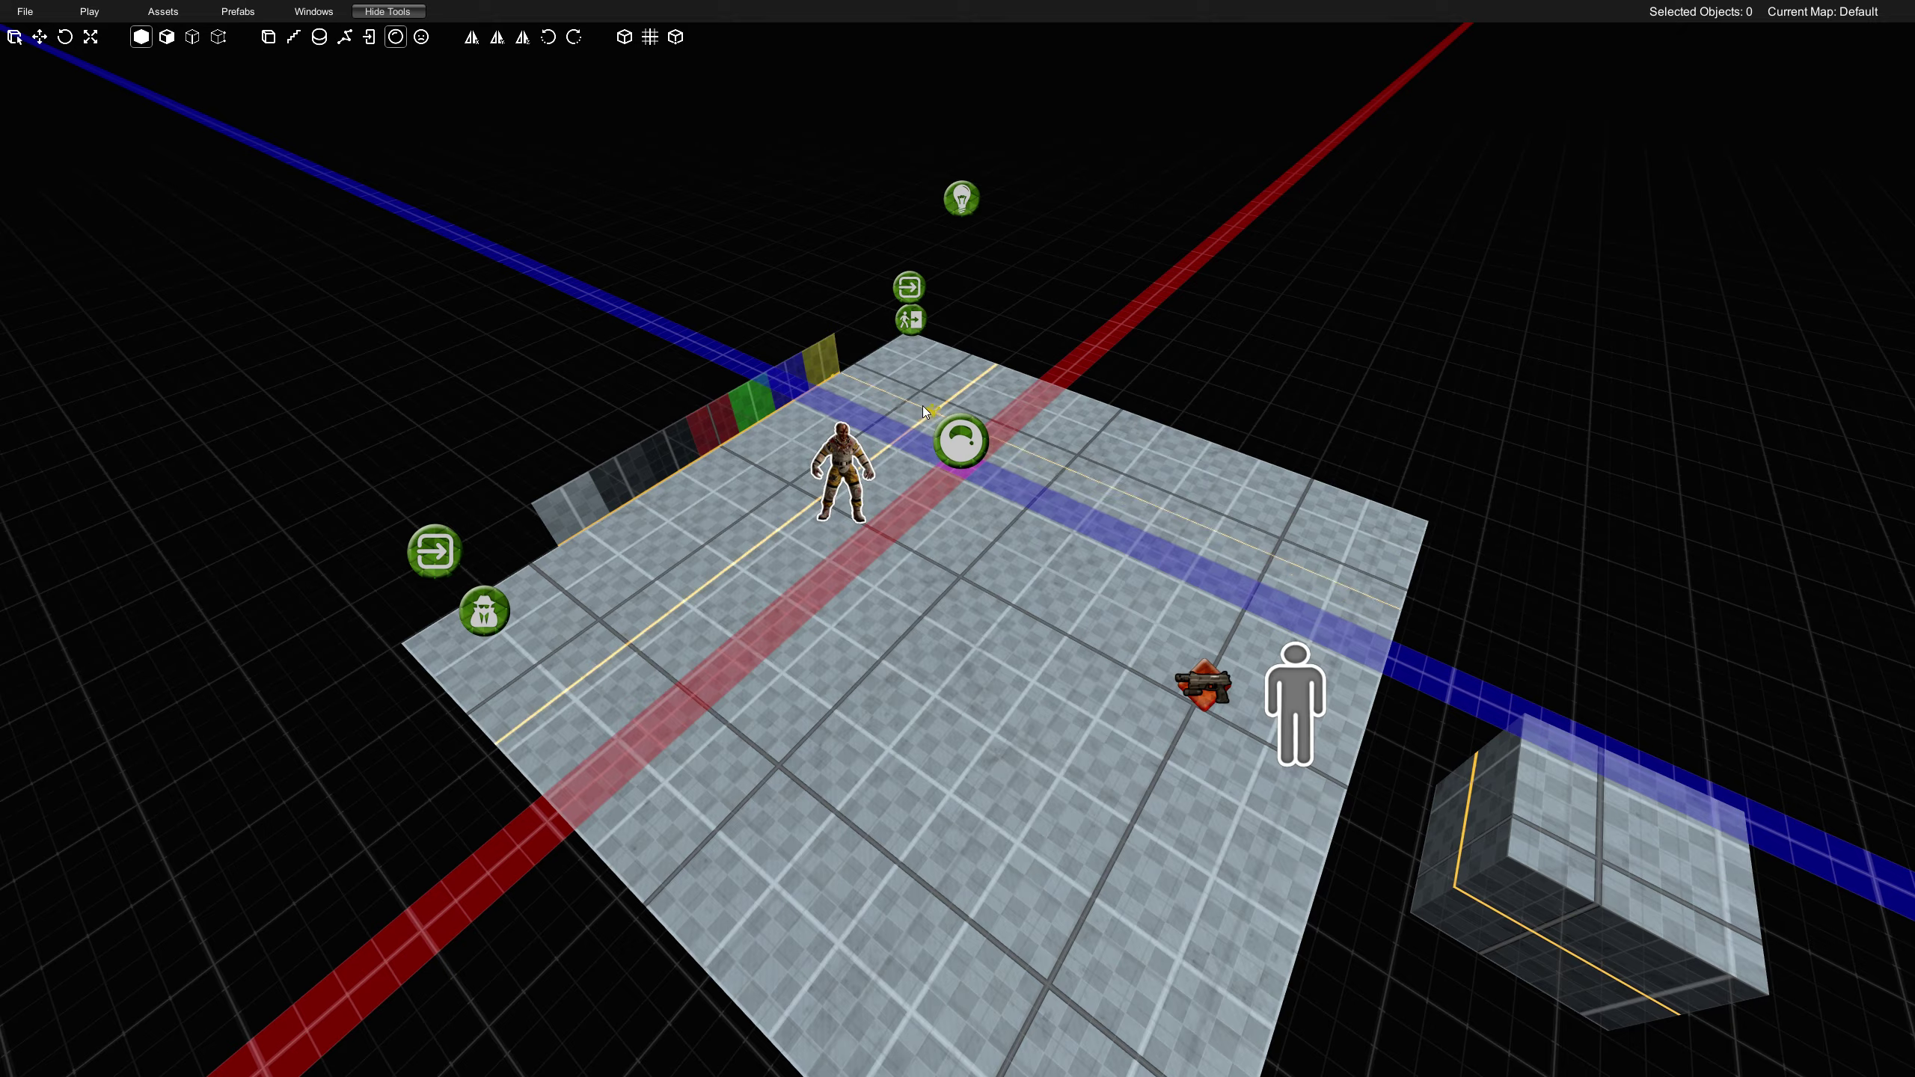
{"action": "key", "text": "q"}
{"action": "left_click", "coordinate": [960, 444]}
{"action": "key", "text": "w"}
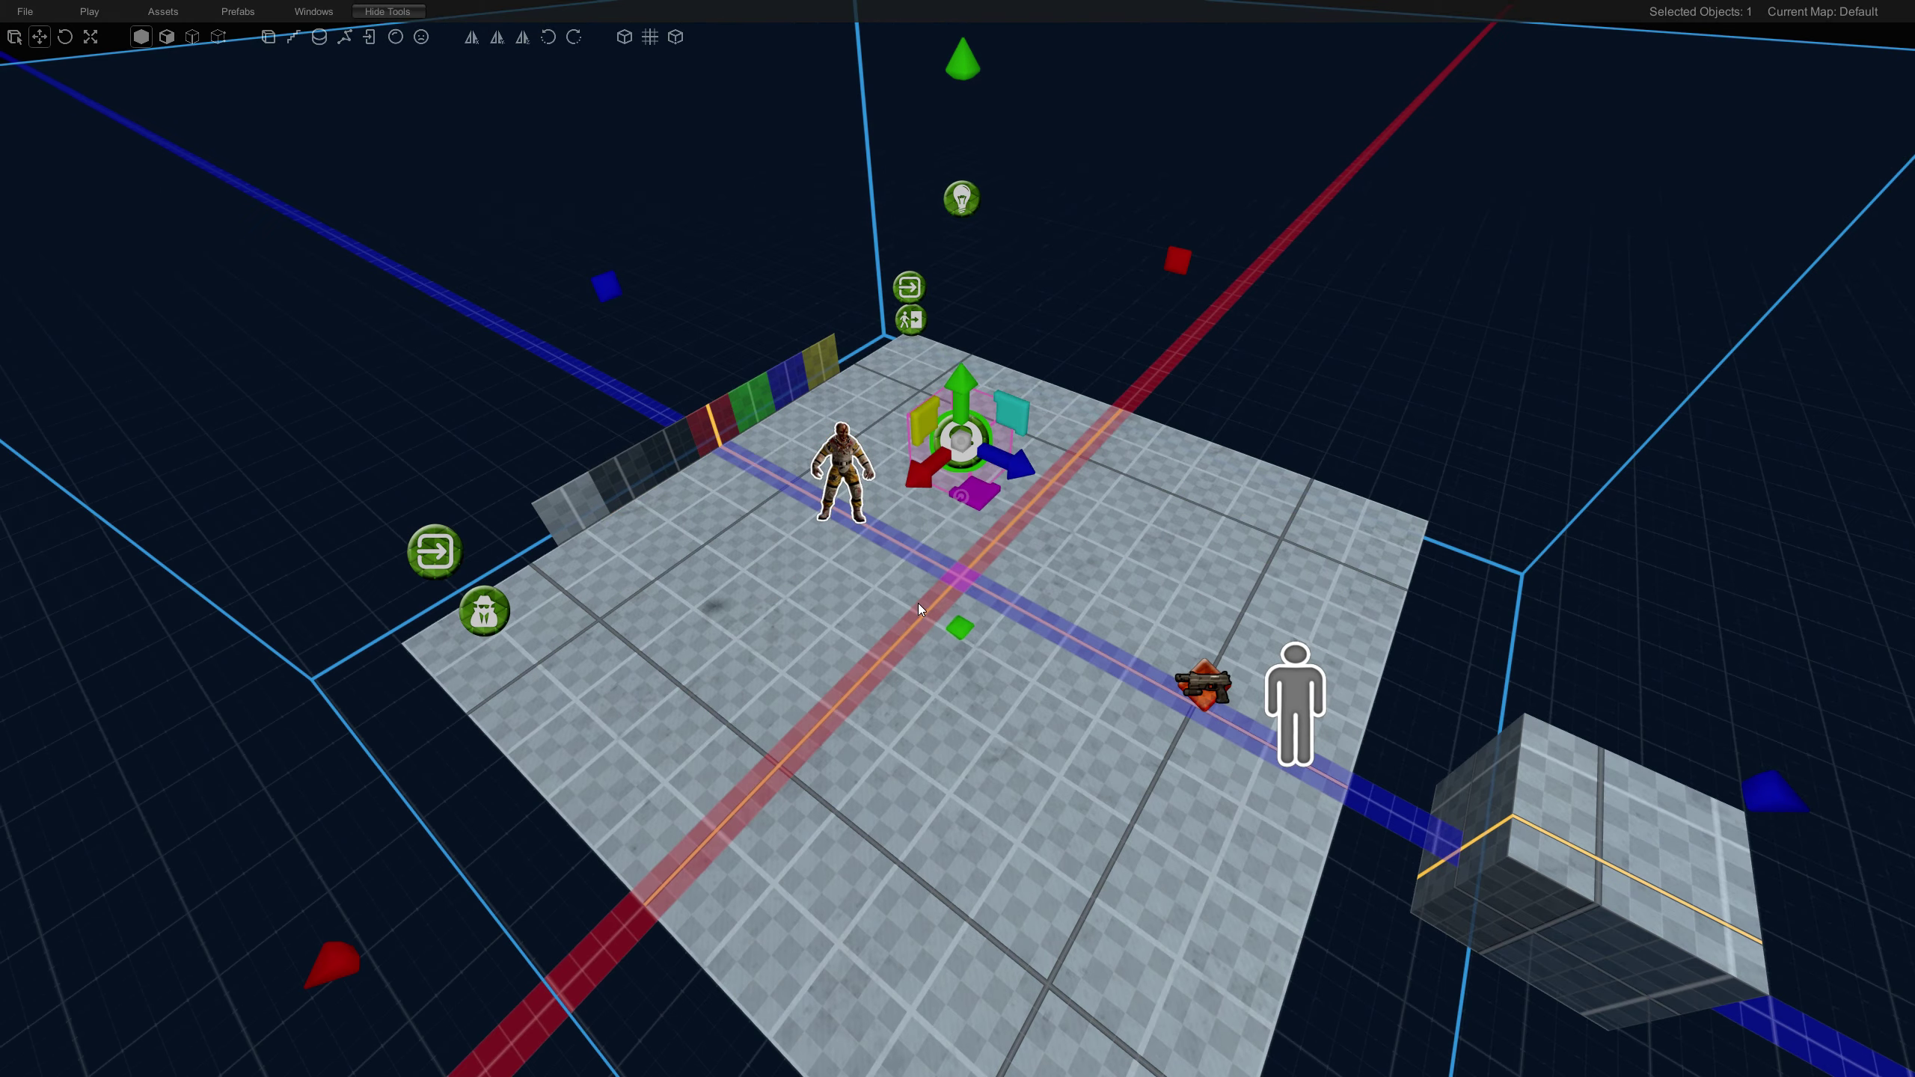
{"action": "middle_click_drag", "start_coordinate": [919, 604], "coordinate": [946, 570]}
{"action": "scroll", "coordinate": [945, 570], "scroll_direction": "down", "scroll_amount": 2}
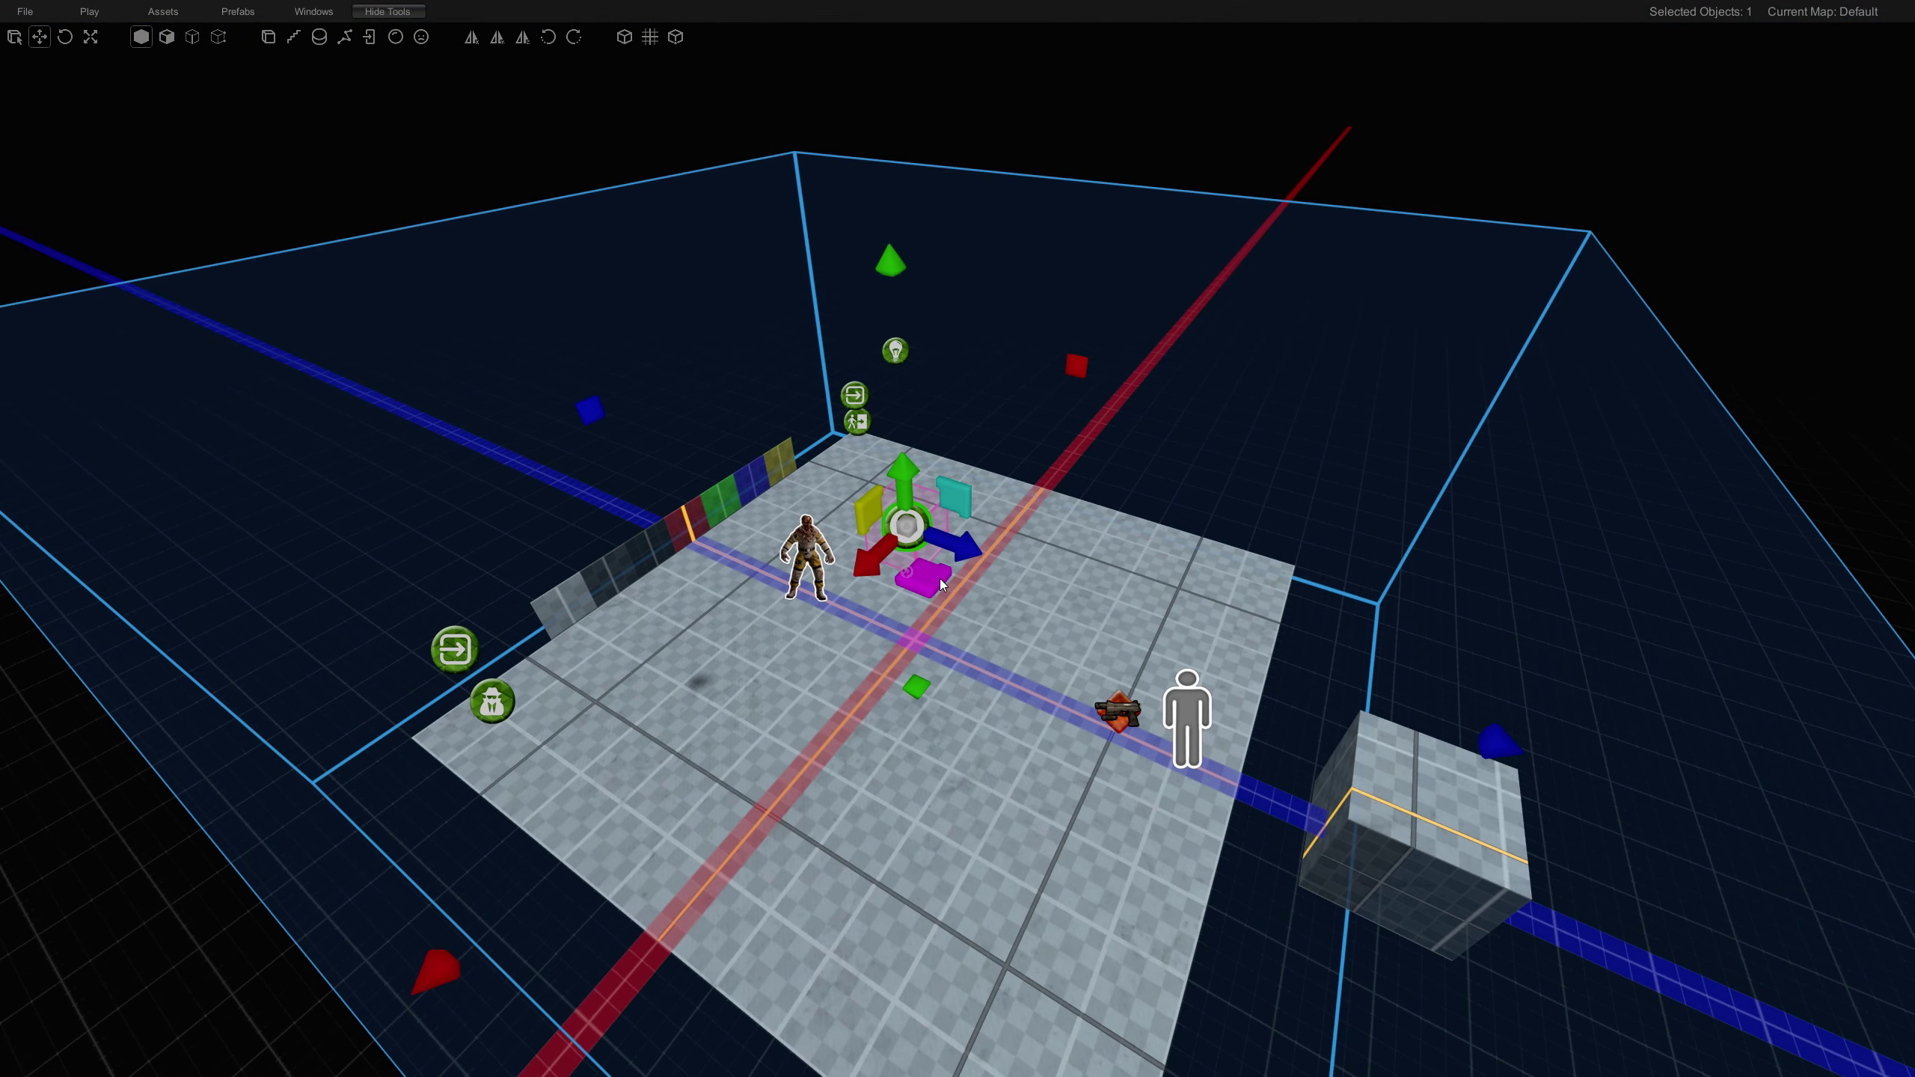
{"action": "middle_click_drag", "start_coordinate": [940, 656], "coordinate": [940, 617]}
{"action": "key", "text": "g"}
{"action": "scroll", "coordinate": [942, 631], "scroll_direction": "up", "scroll_amount": 2}
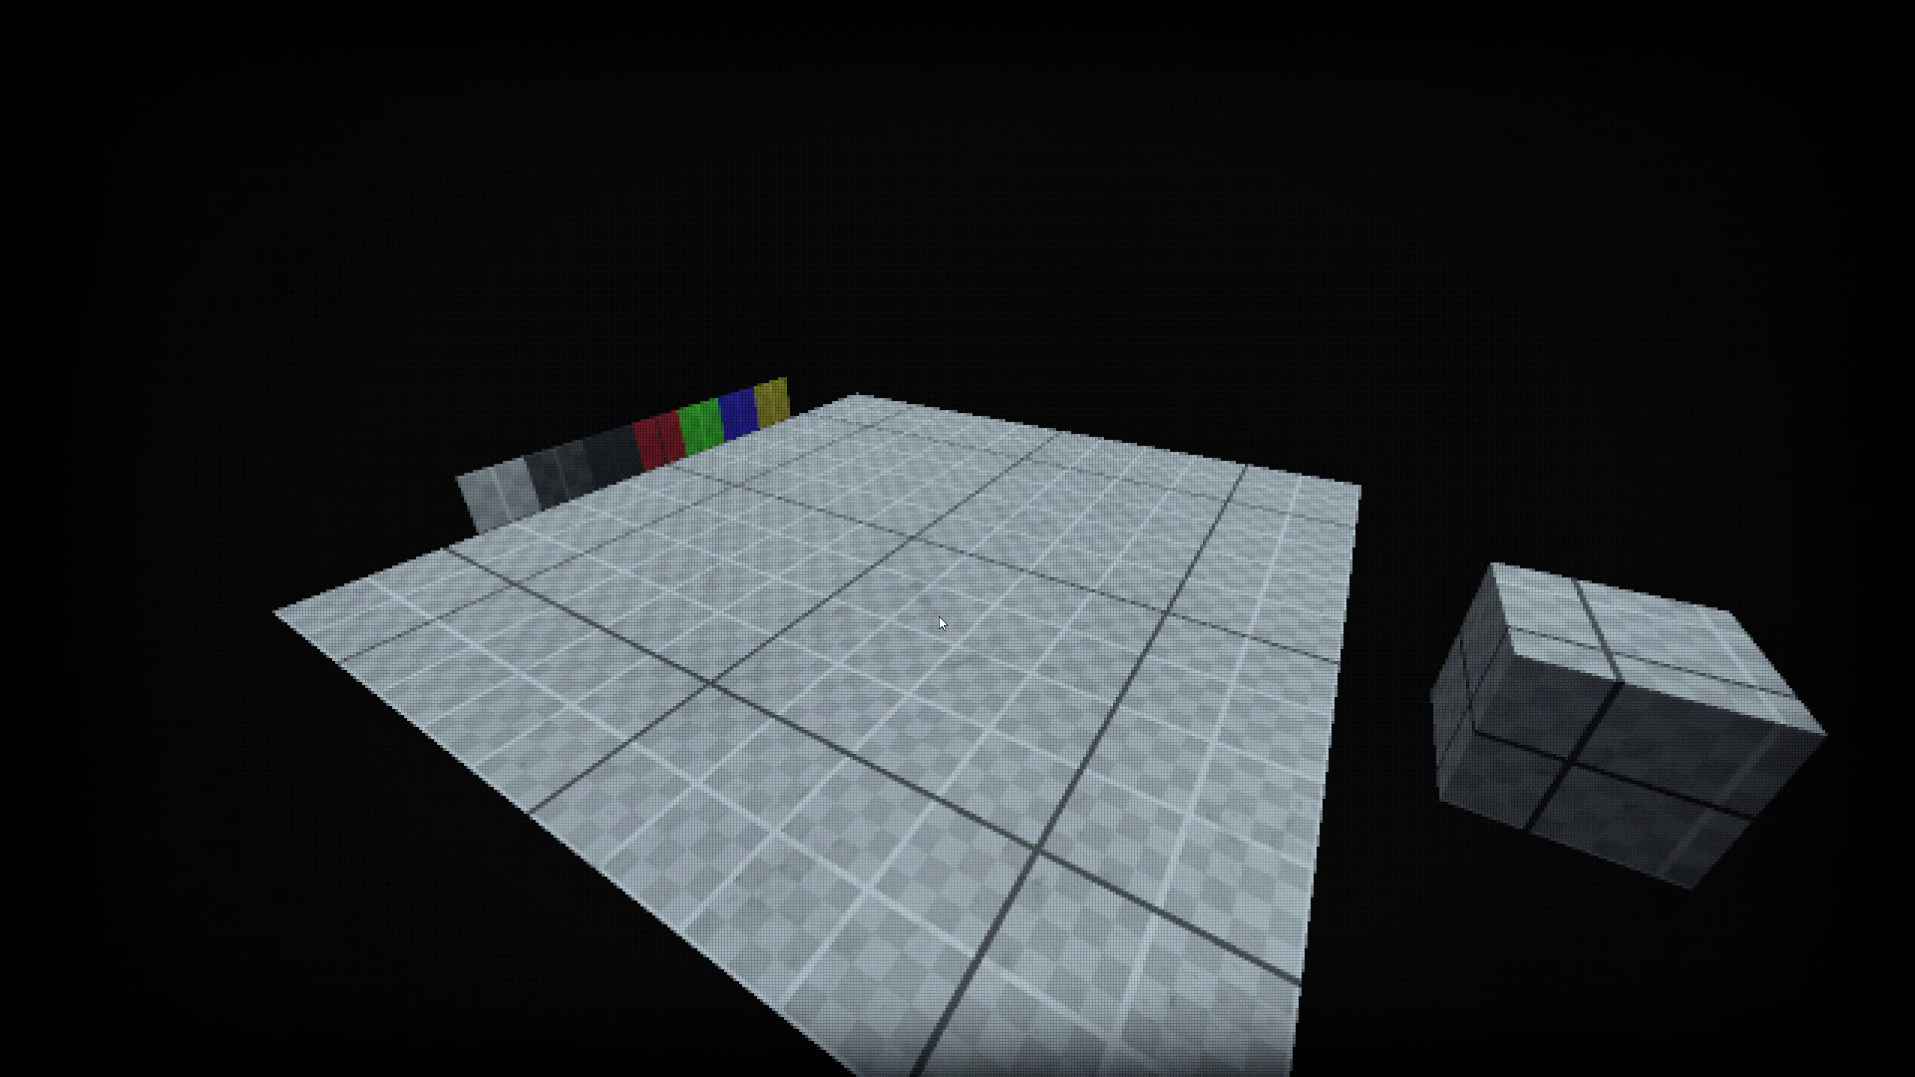
{"action": "key", "text": "Escape"}
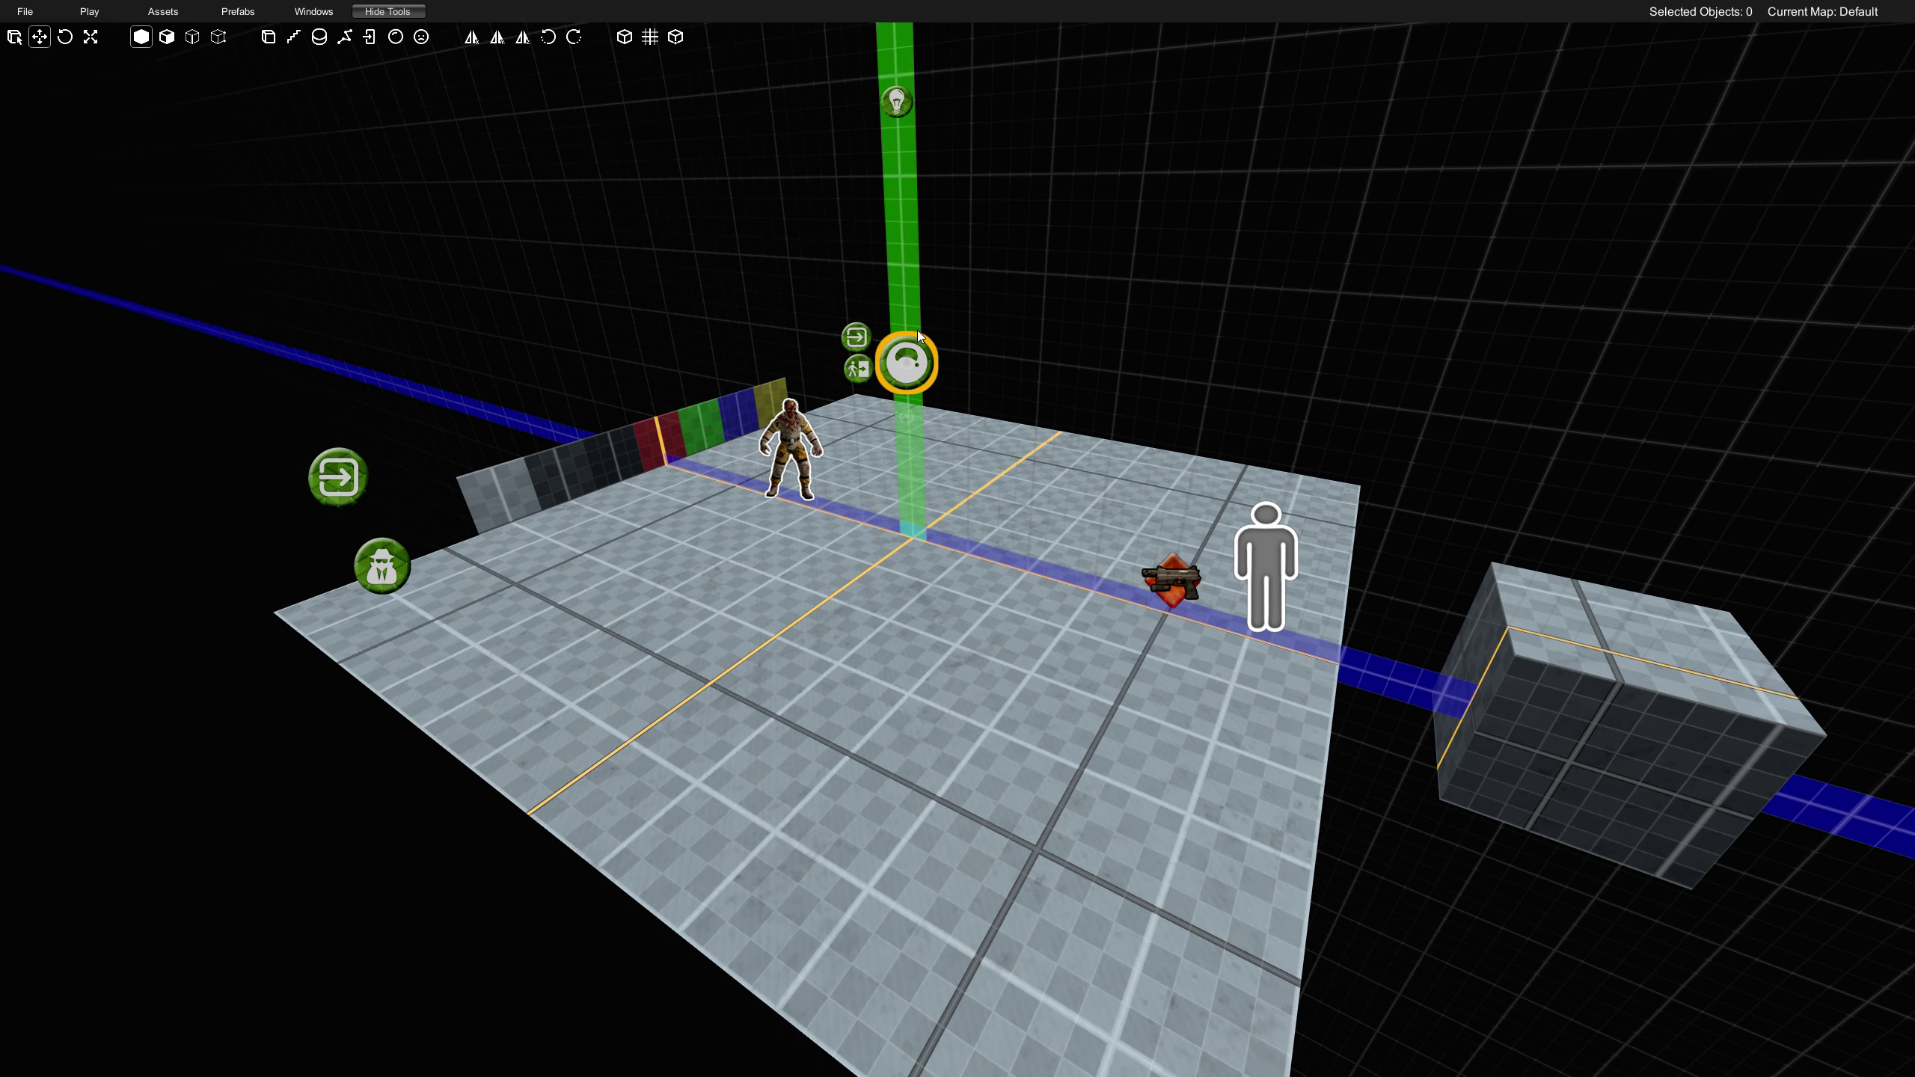
{"action": "left_click", "coordinate": [919, 335]}
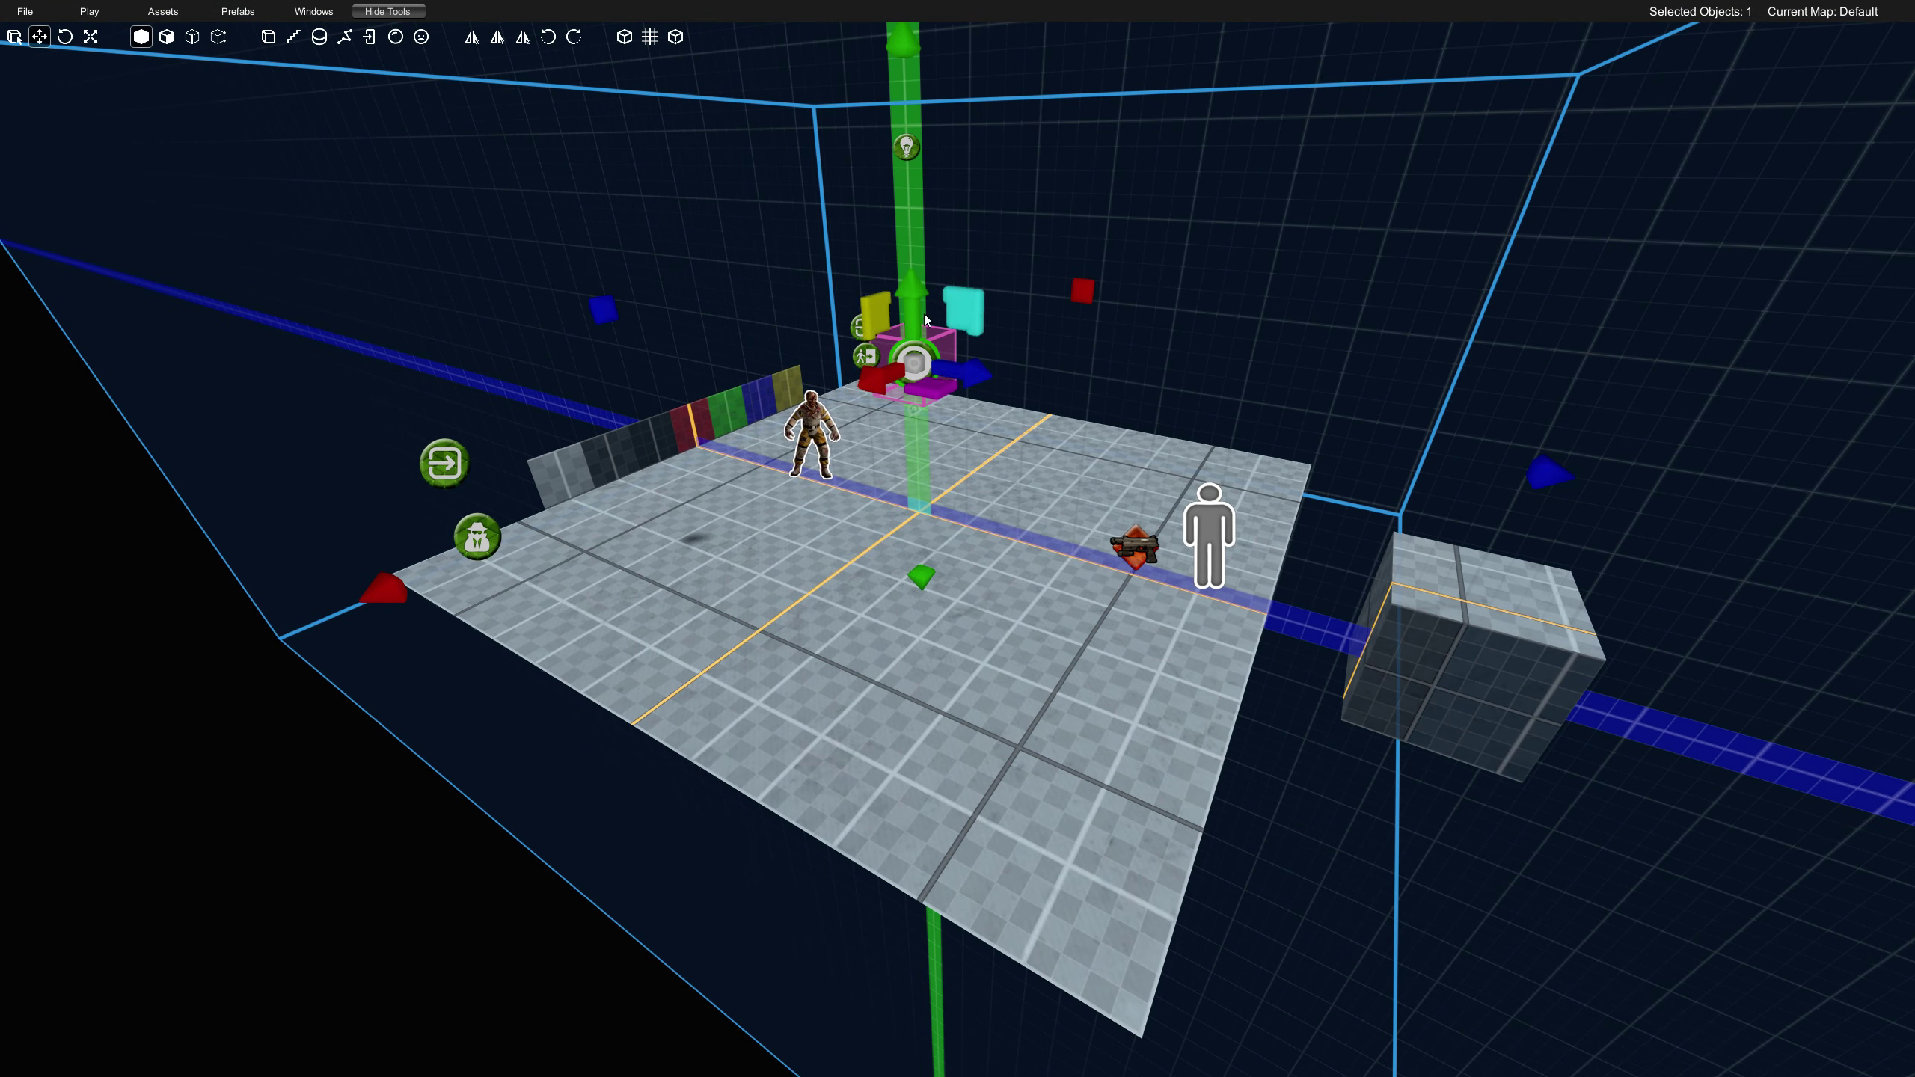
- Draw a damage volume about 3.75 × 5.5 × 4.75 on the floor beside the enemy and show its move handles
{"action": "left_click", "coordinate": [422, 37]}
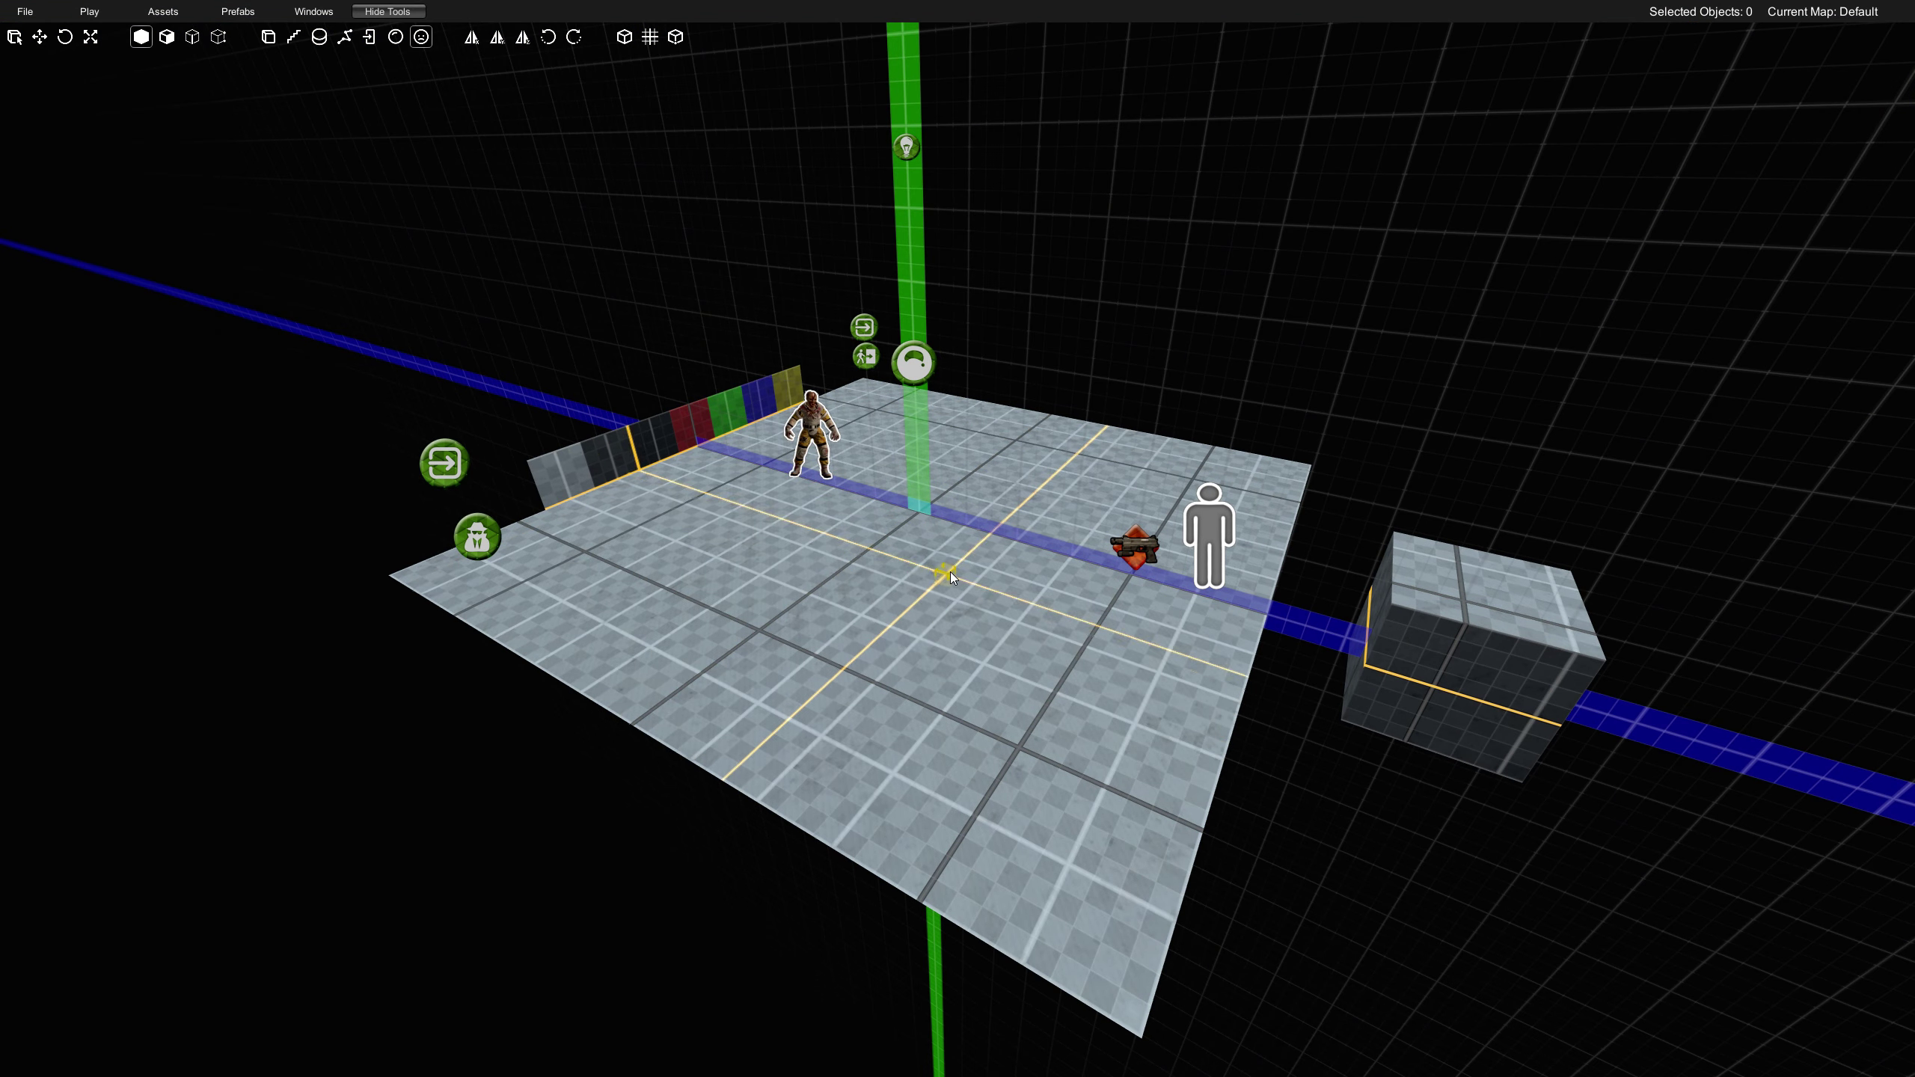
{"action": "mouse_move", "coordinate": [950, 572]}
{"action": "left_mouse_down"}
{"action": "mouse_move", "coordinate": [634, 633]}
{"action": "mouse_move", "coordinate": [567, 602]}
{"action": "left_mouse_up"}
{"action": "left_click", "coordinate": [612, 311]}
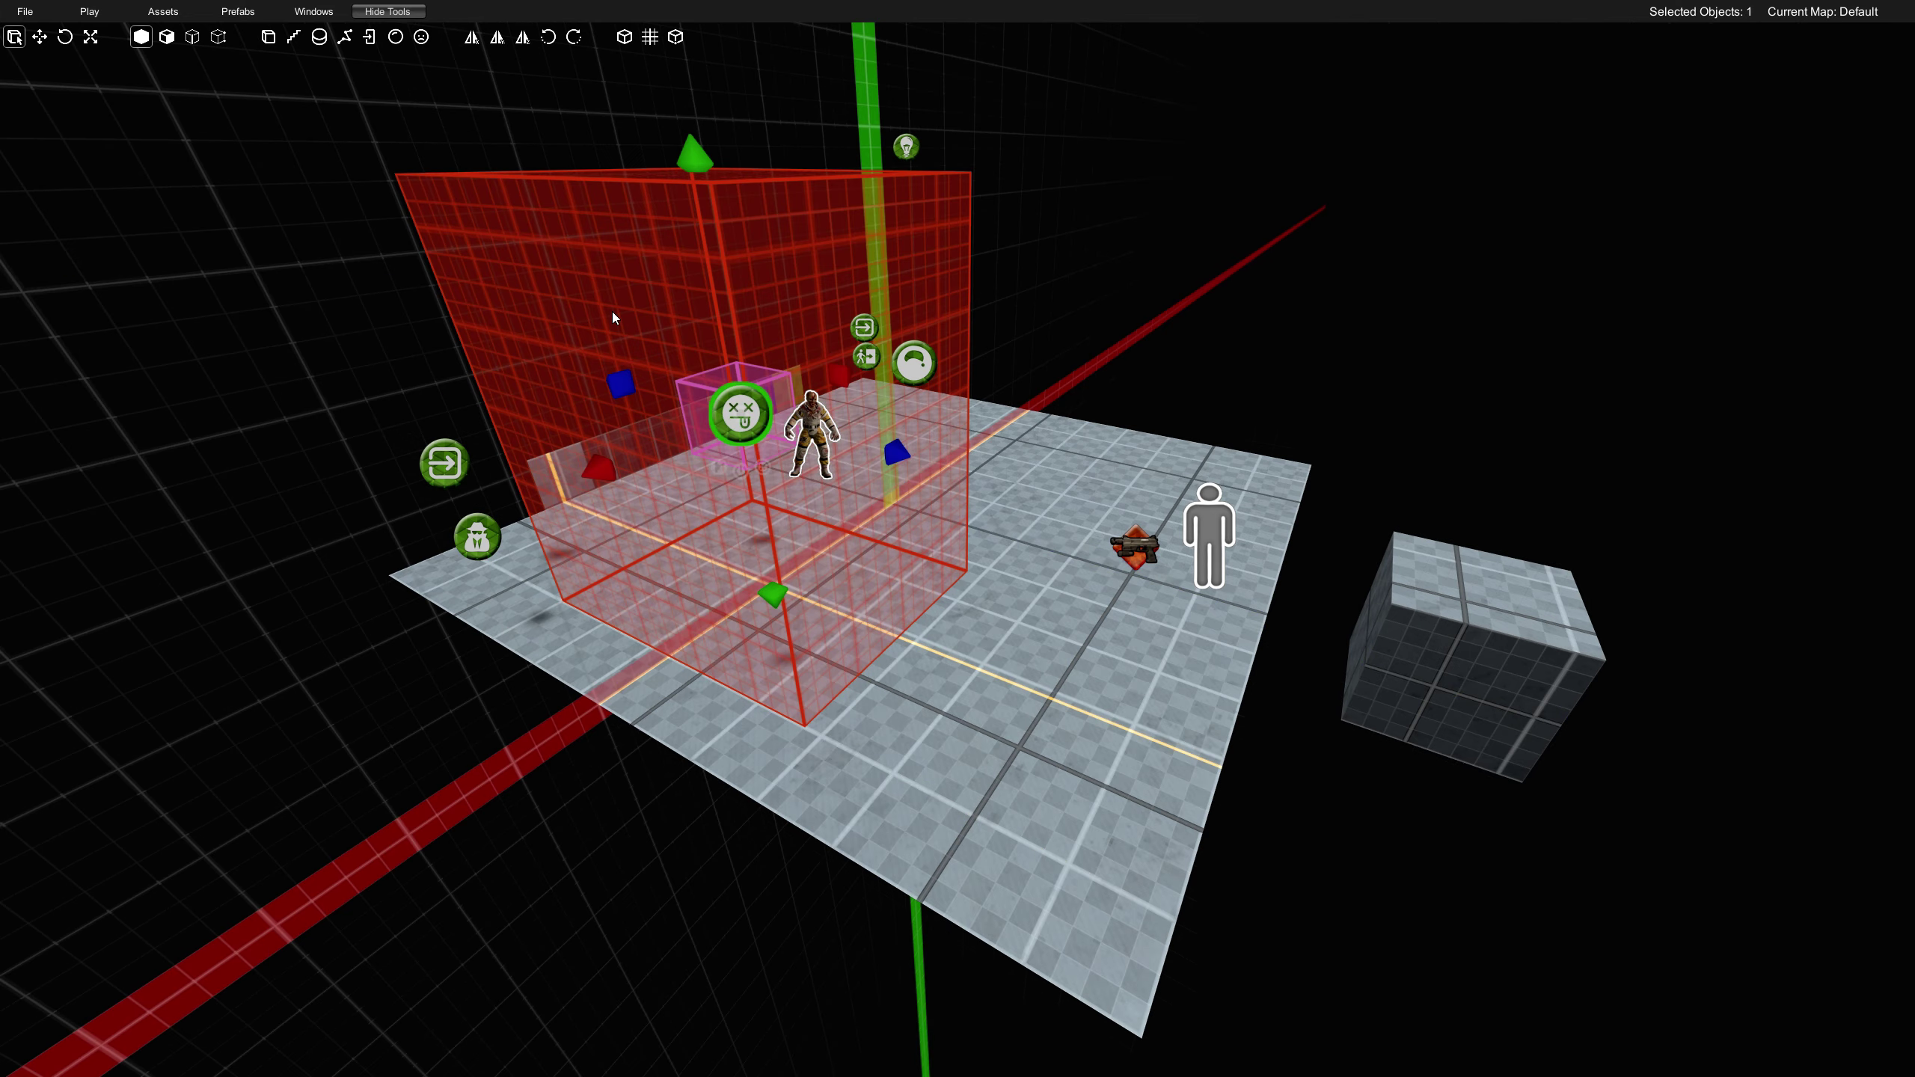
{"action": "key", "text": "w"}
{"action": "right_click_drag", "start_coordinate": [612, 311], "coordinate": [810, 456]}
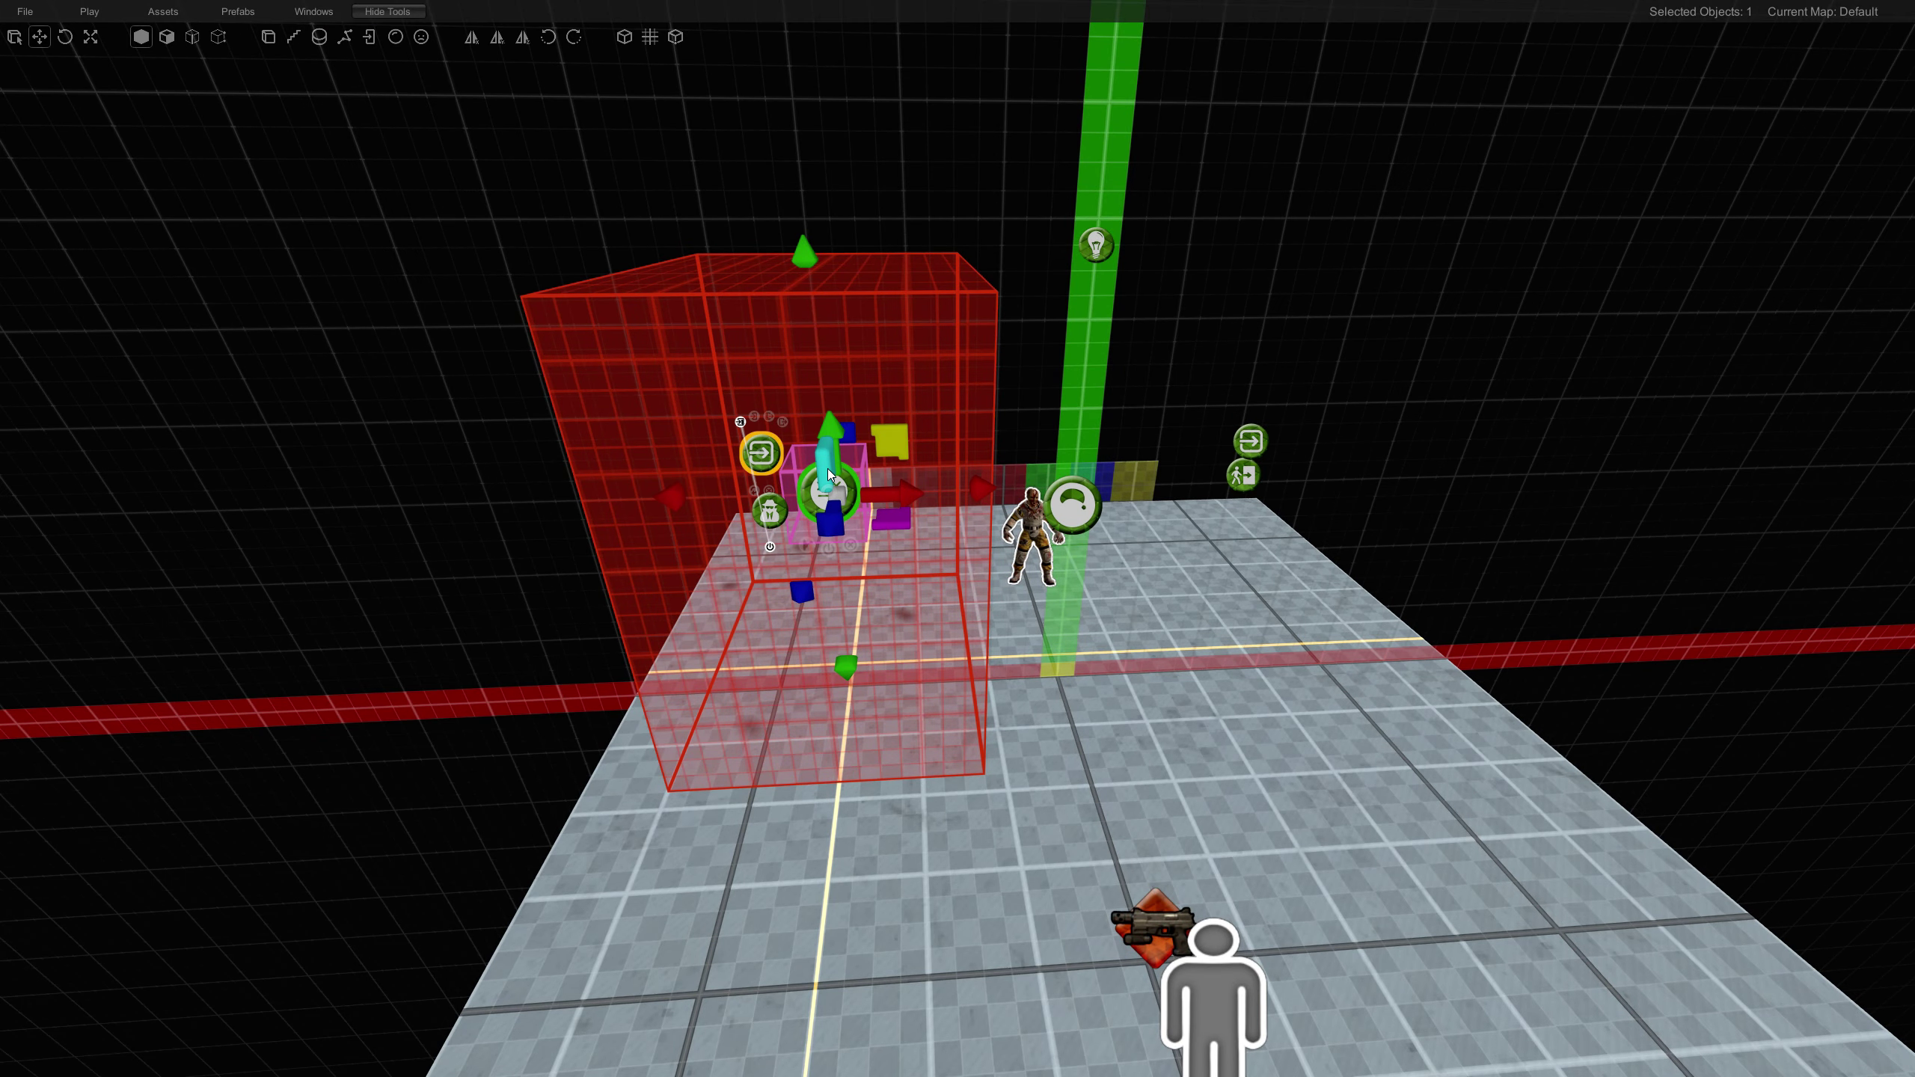
- Inspect the damage volume's properties in the Property Inspector, close the inspector, and delete the volume
{"action": "right_click", "coordinate": [828, 475]}
{"action": "left_click_drag", "start_coordinate": [308, 189], "coordinate": [259, 131]}
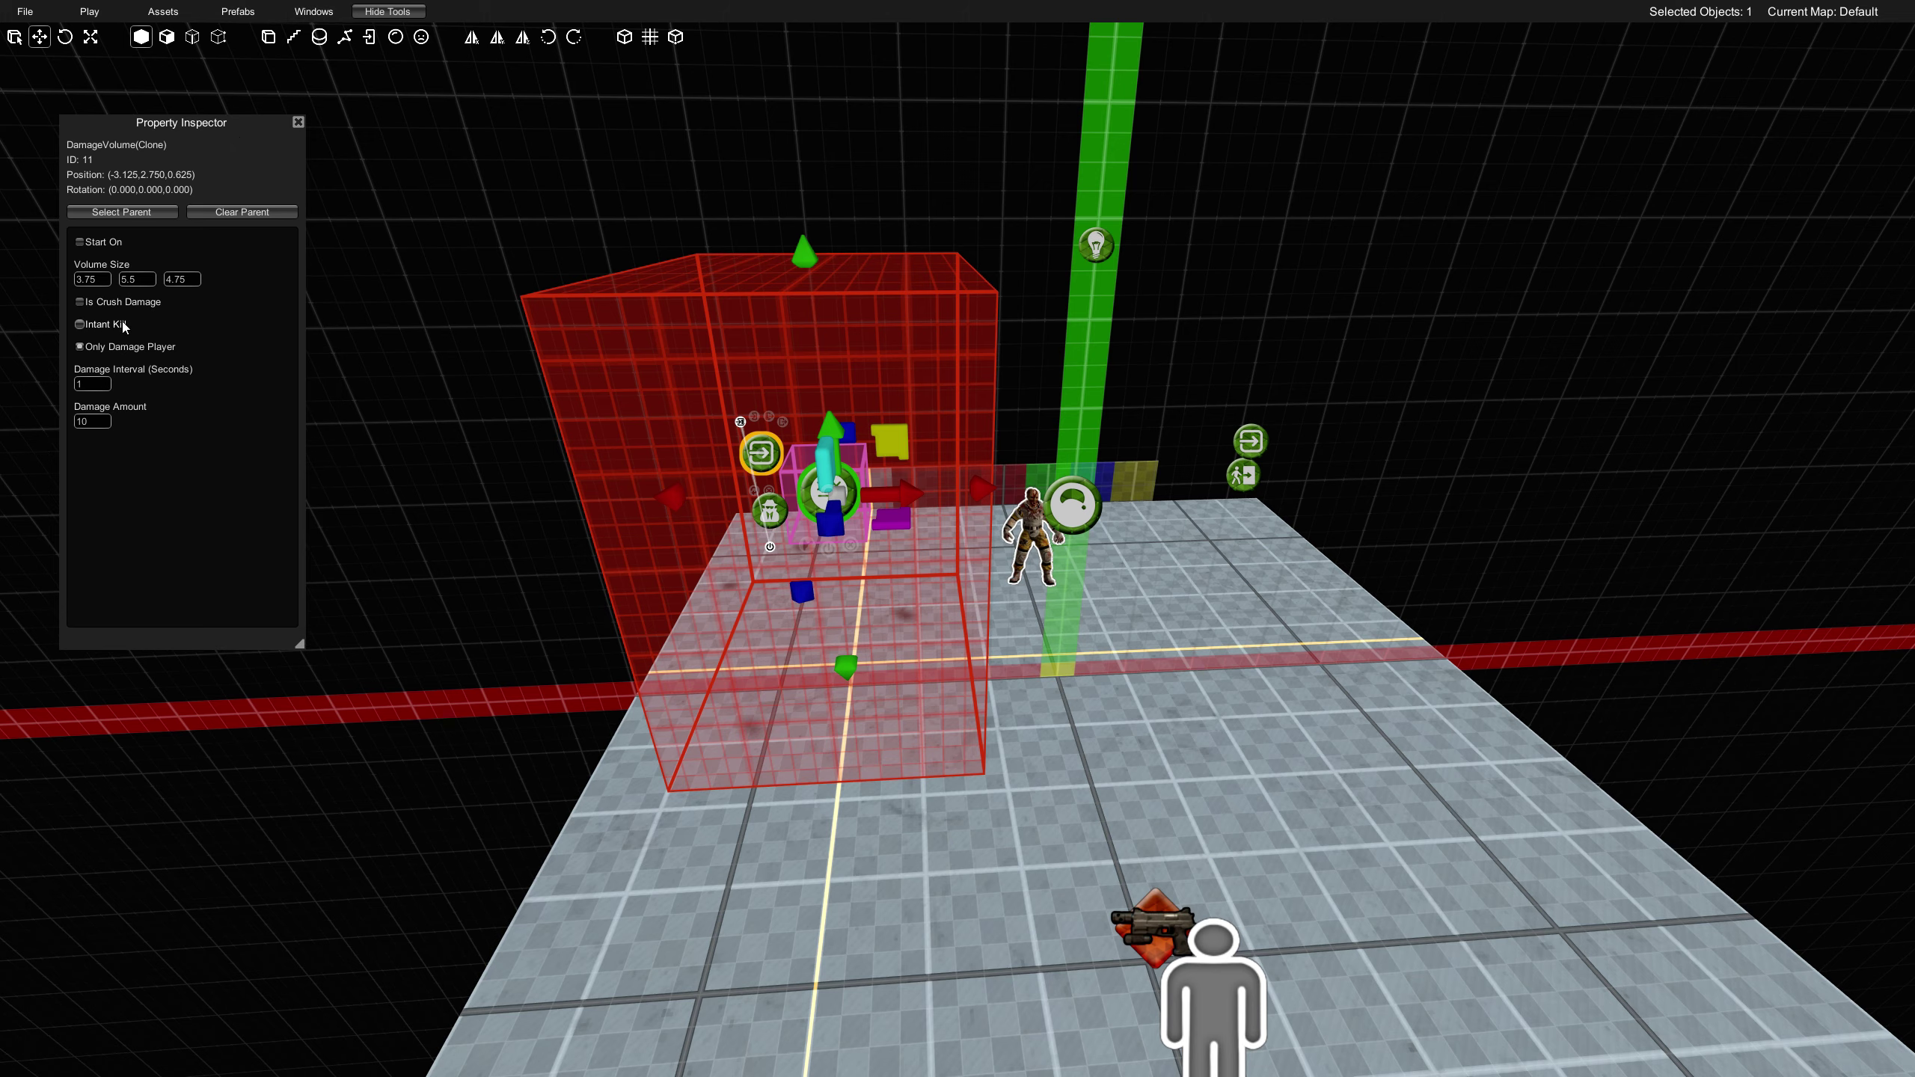
{"action": "left_click", "coordinate": [295, 124]}
{"action": "right_click_drag", "start_coordinate": [592, 344], "coordinate": [724, 398]}
{"action": "key", "text": "Delete"}
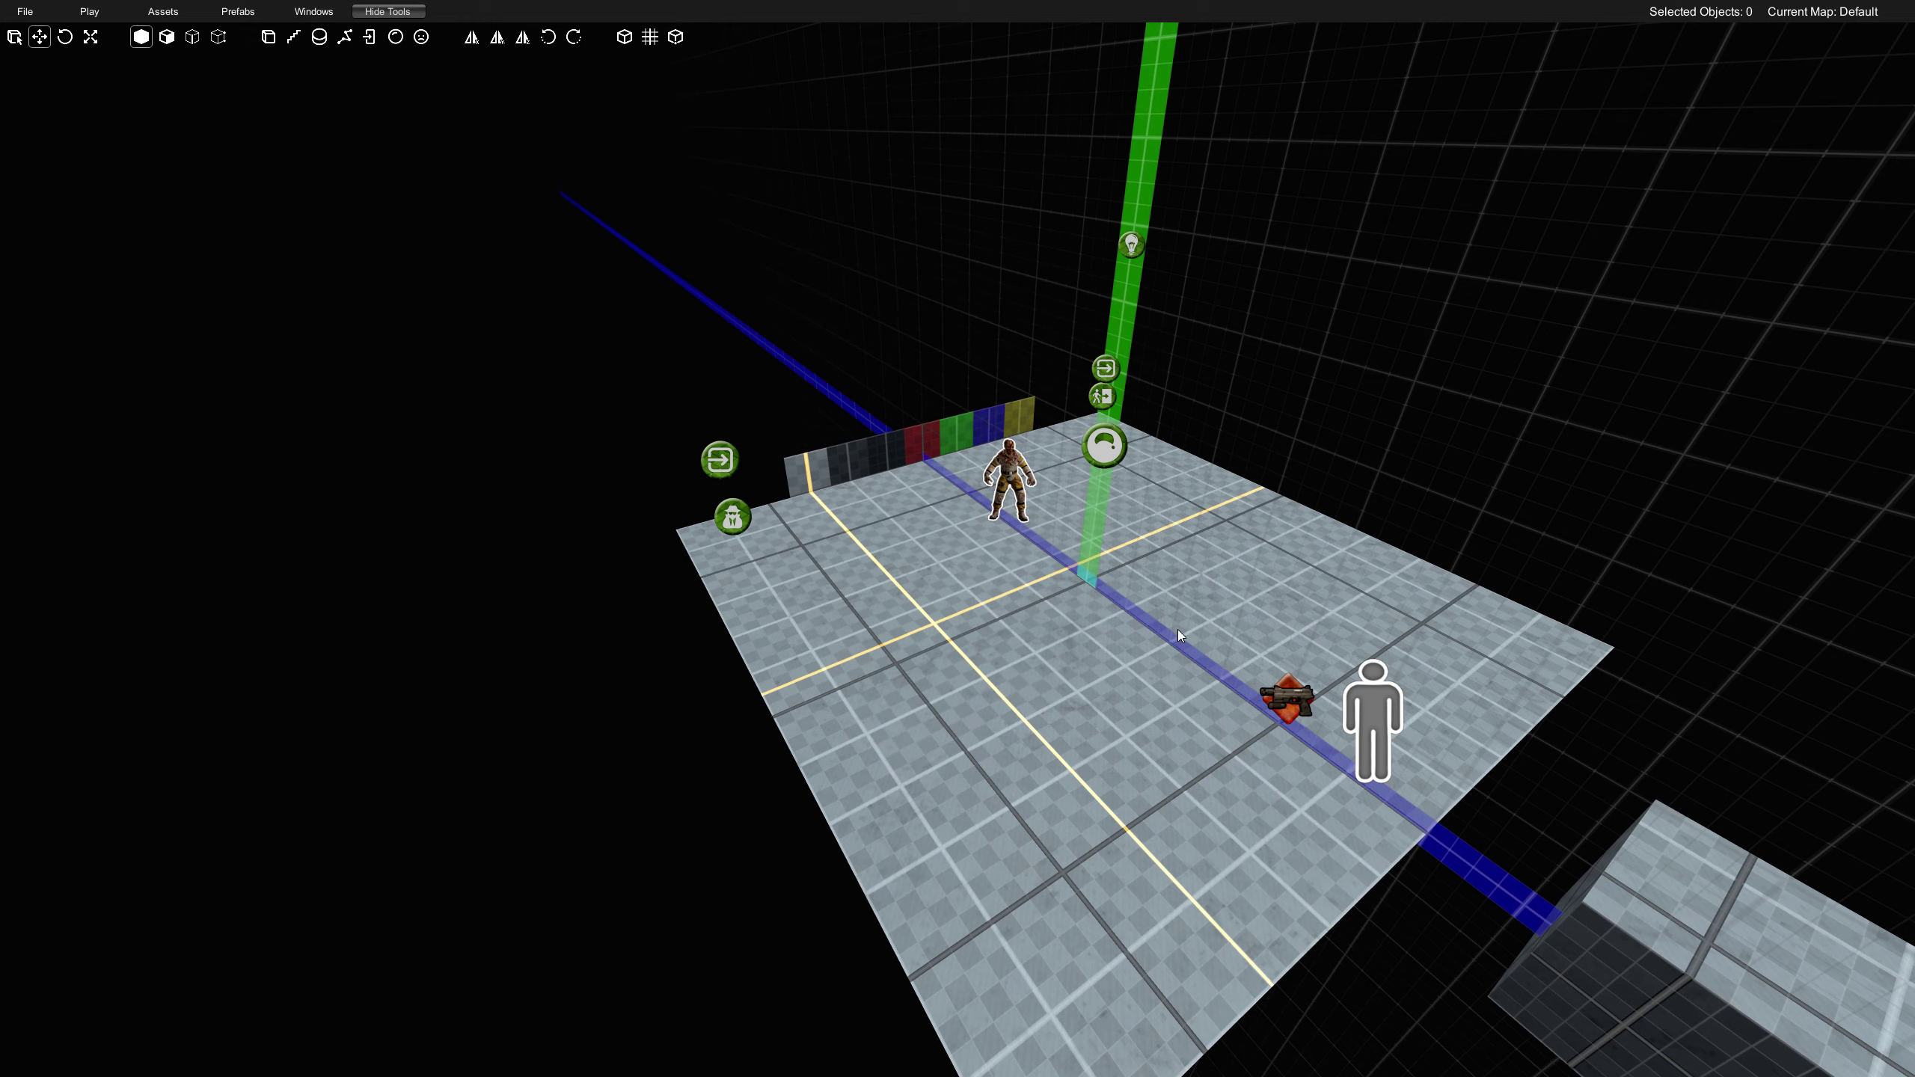
- Move the block from beyond the floor's edge onto the middle of the floor and deselect it
{"action": "mouse_move", "coordinate": [1178, 628]}
{"action": "right_mouse_down"}
{"action": "mouse_move", "coordinate": [1235, 620]}
{"action": "mouse_move", "coordinate": [1193, 626]}
{"action": "right_mouse_up"}
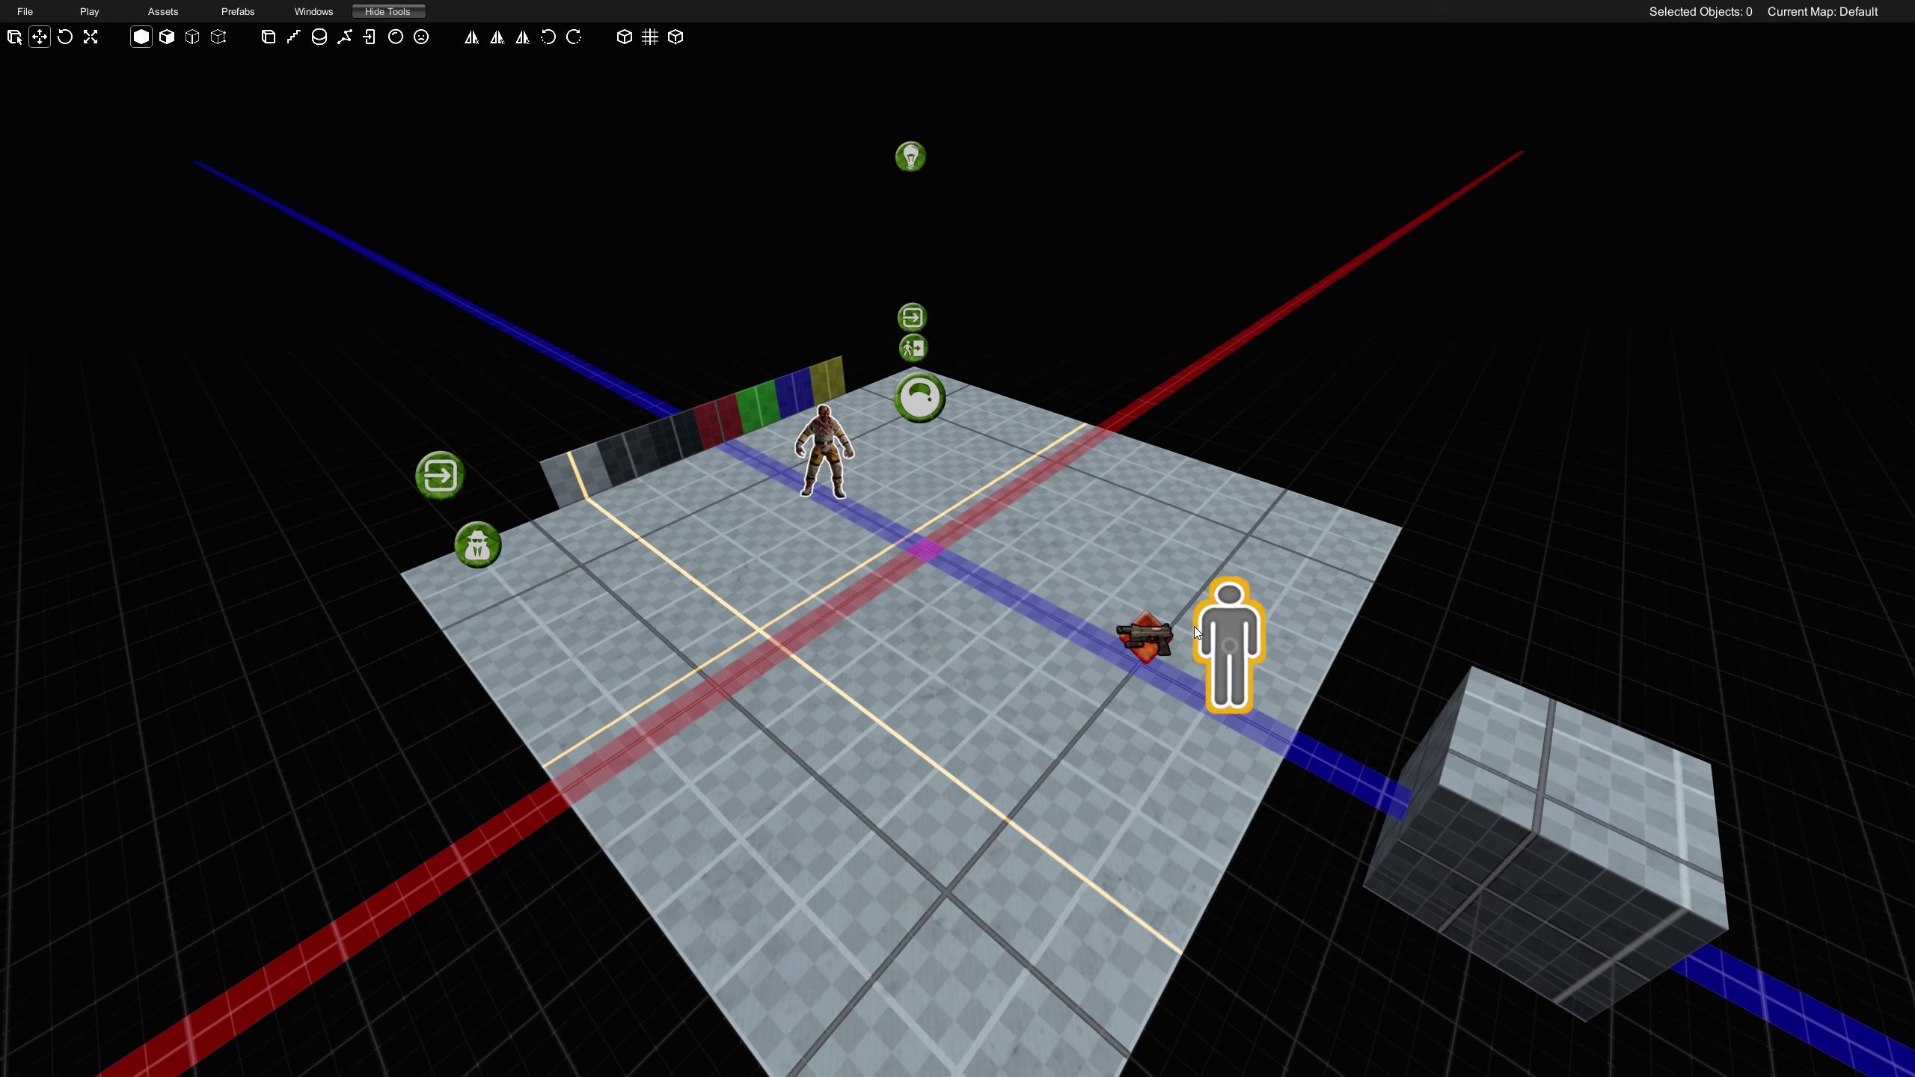
{"action": "left_click", "coordinate": [1570, 809]}
{"action": "left_click_drag", "start_coordinate": [1570, 809], "coordinate": [918, 615]}
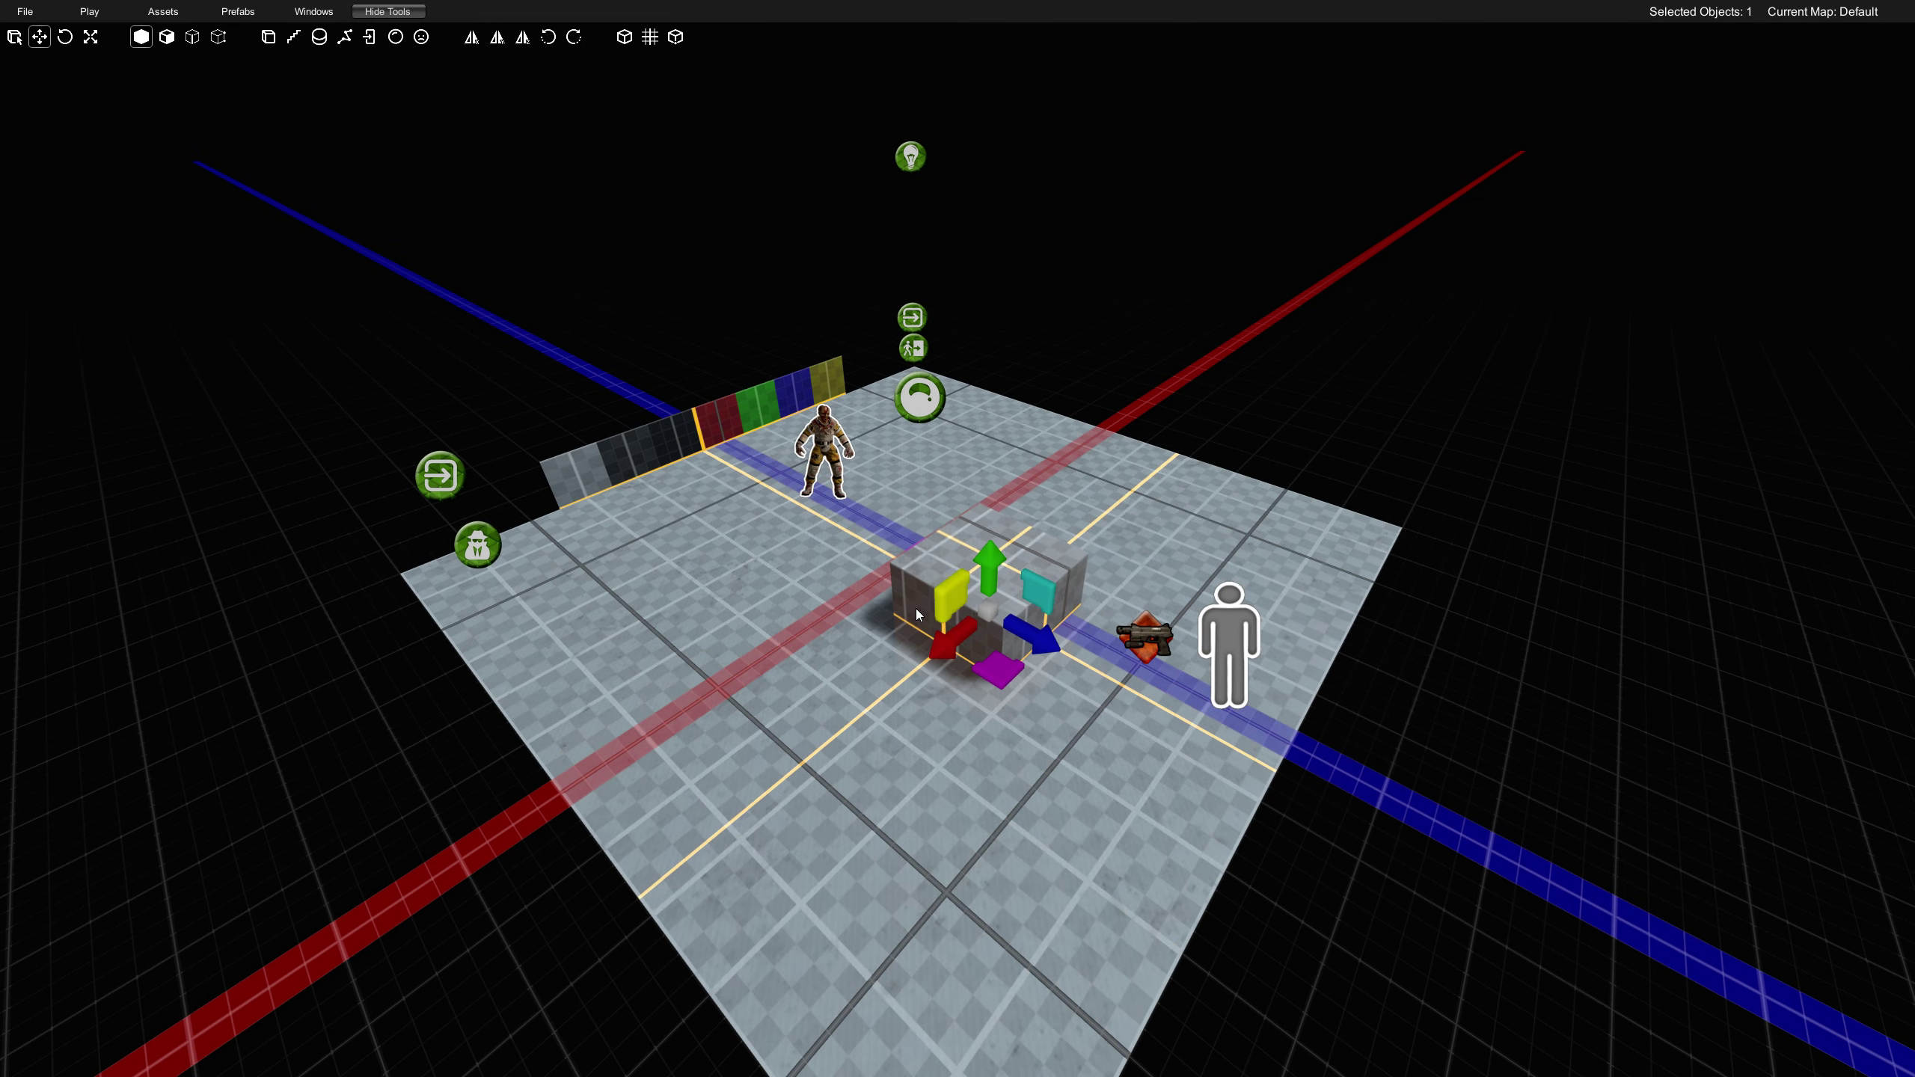
{"action": "left_click_drag", "start_coordinate": [260, 210], "coordinate": [336, 303]}
{"action": "left_click", "coordinate": [336, 306]}
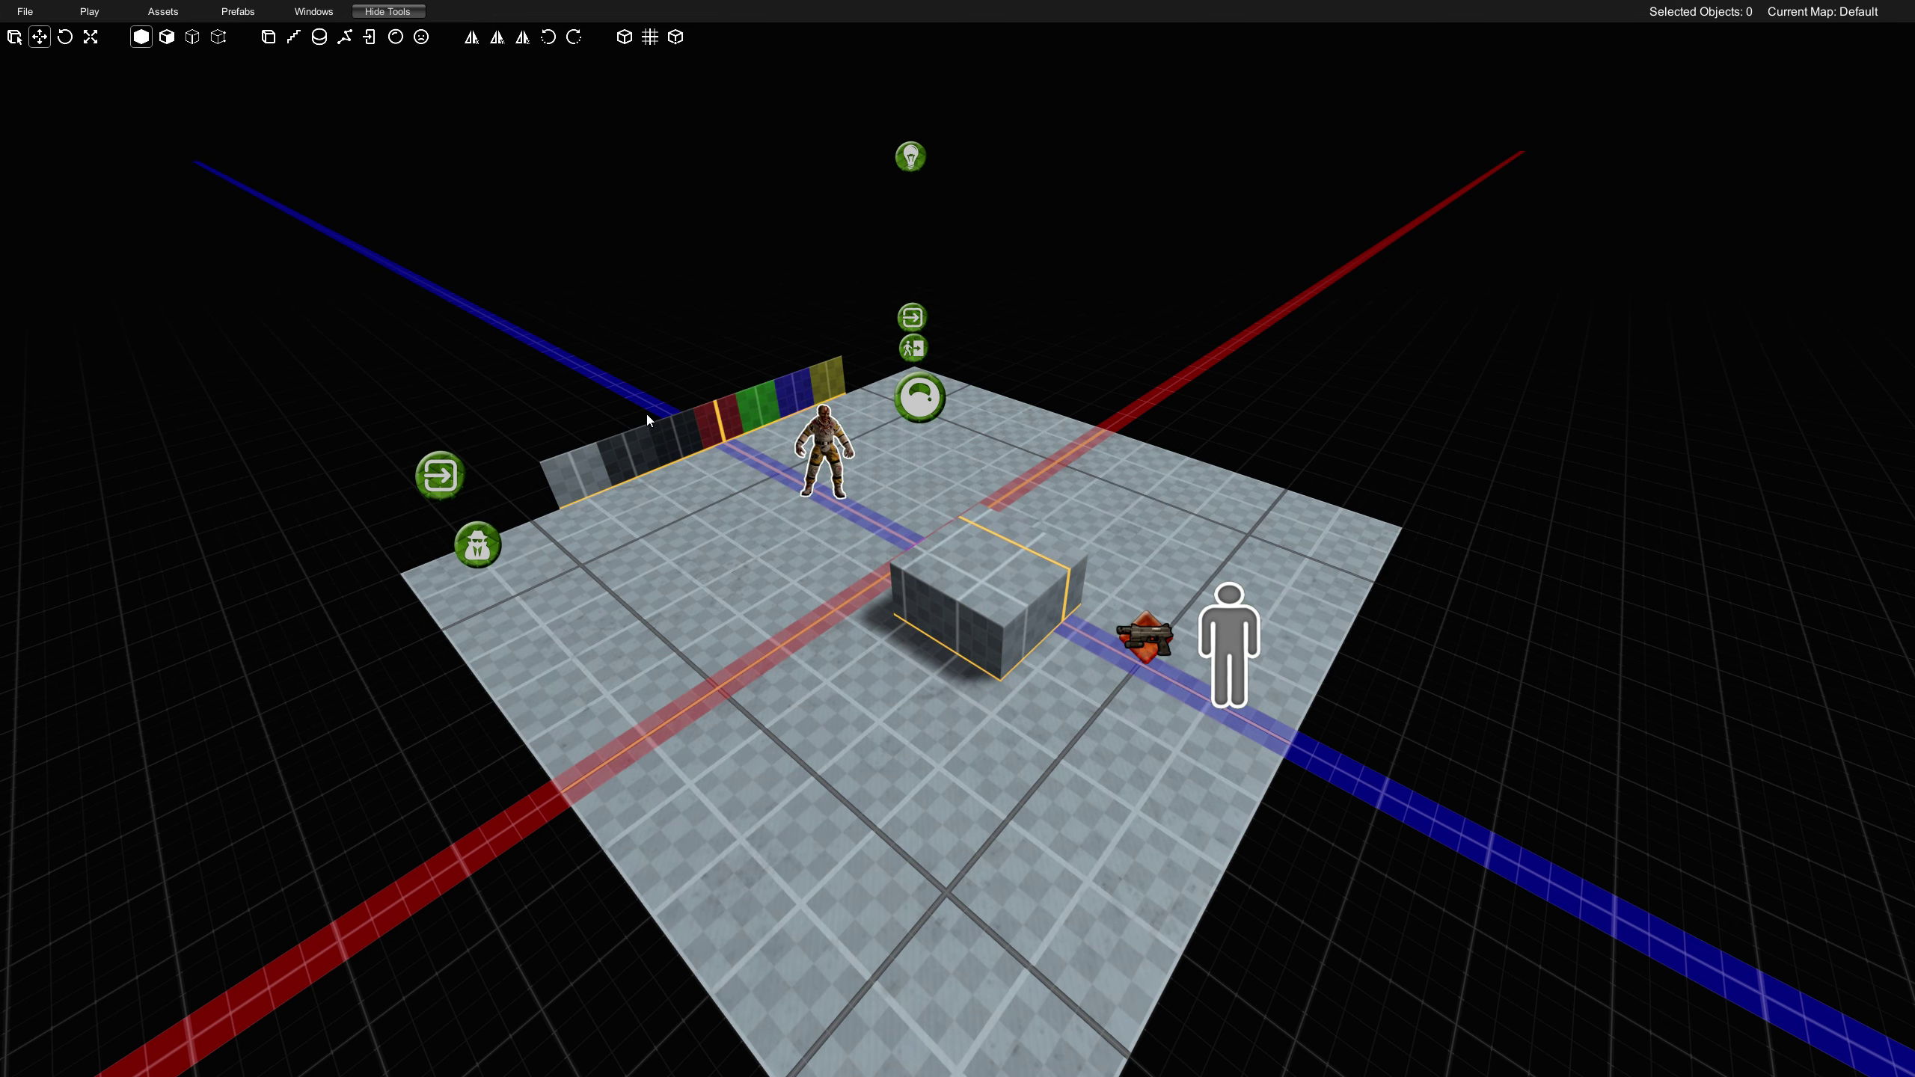
- Reopen the Property Inspector, place it clear of the scene, and show the properties of the trigger at the floor's corner
{"action": "left_click", "coordinate": [302, 9]}
{"action": "left_click", "coordinate": [315, 37]}
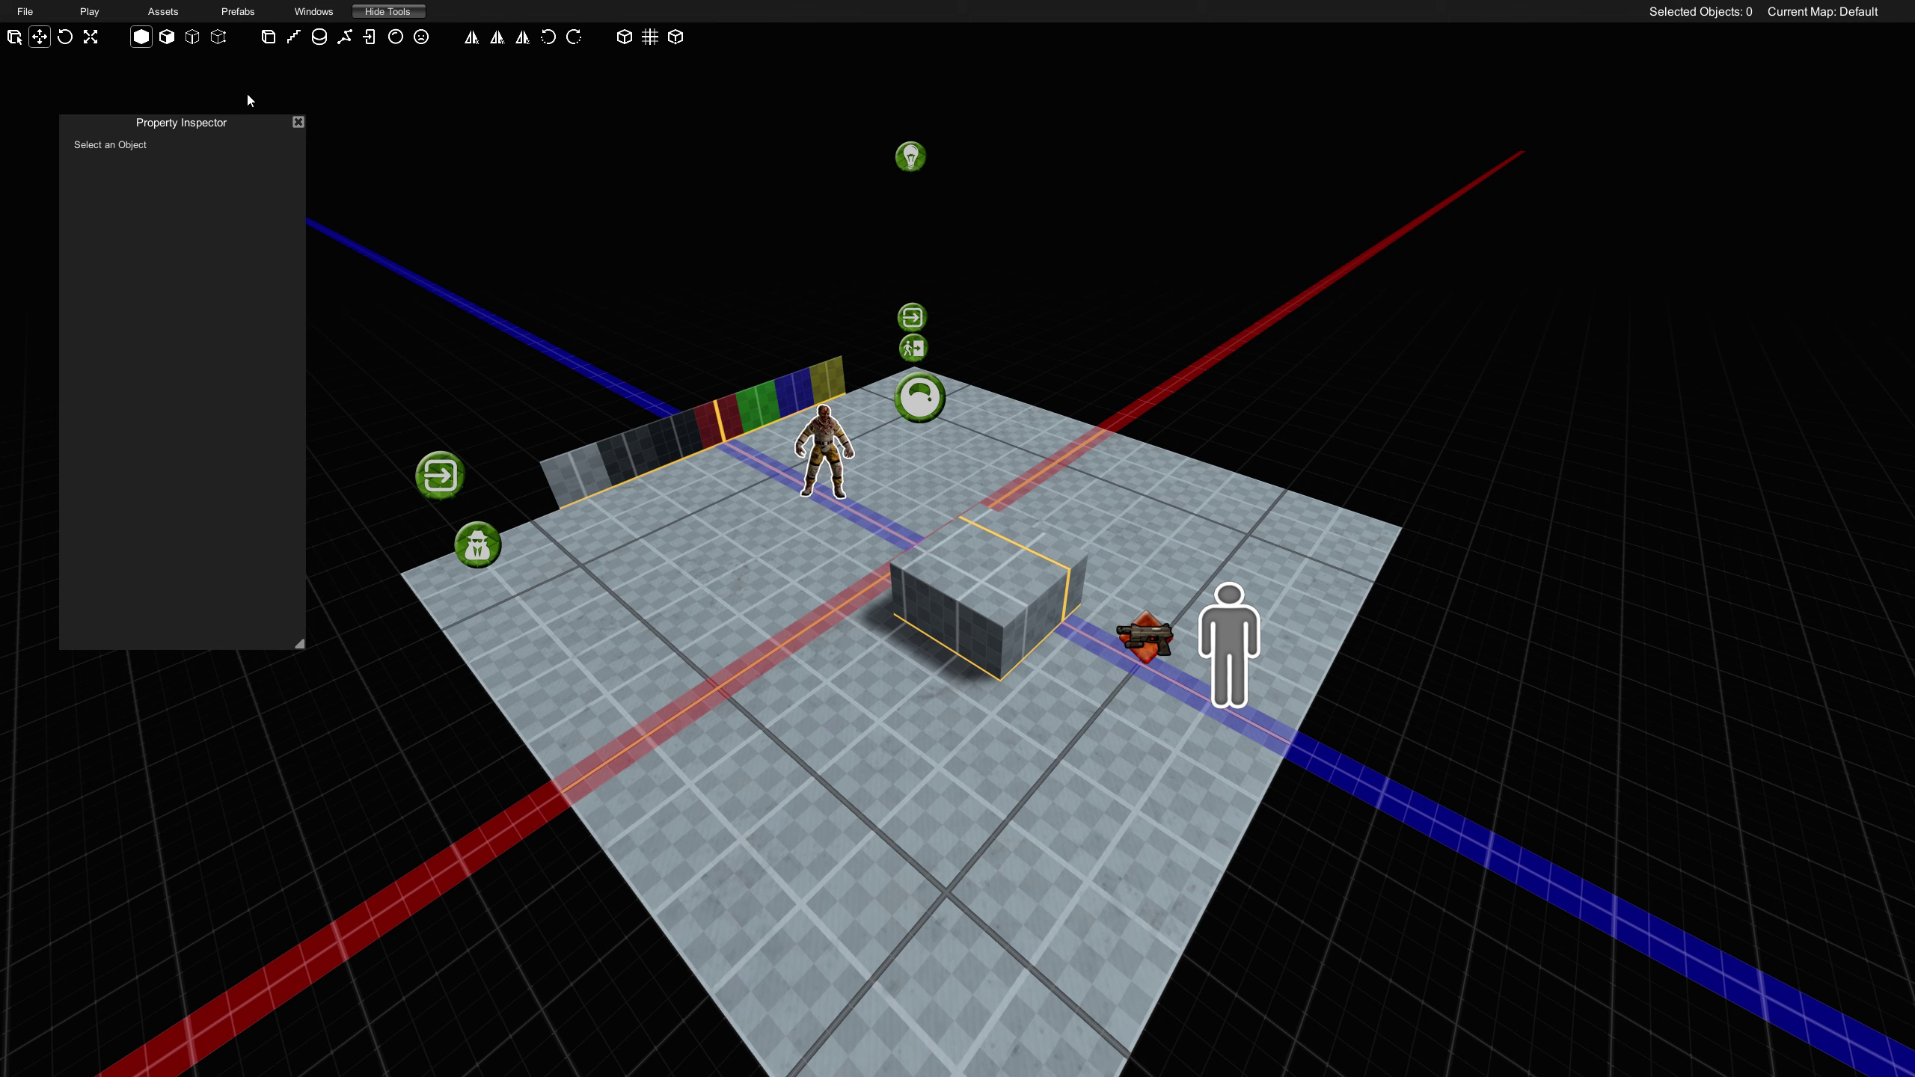
{"action": "left_click_drag", "start_coordinate": [211, 137], "coordinate": [195, 86]}
{"action": "left_click", "coordinate": [440, 475]}
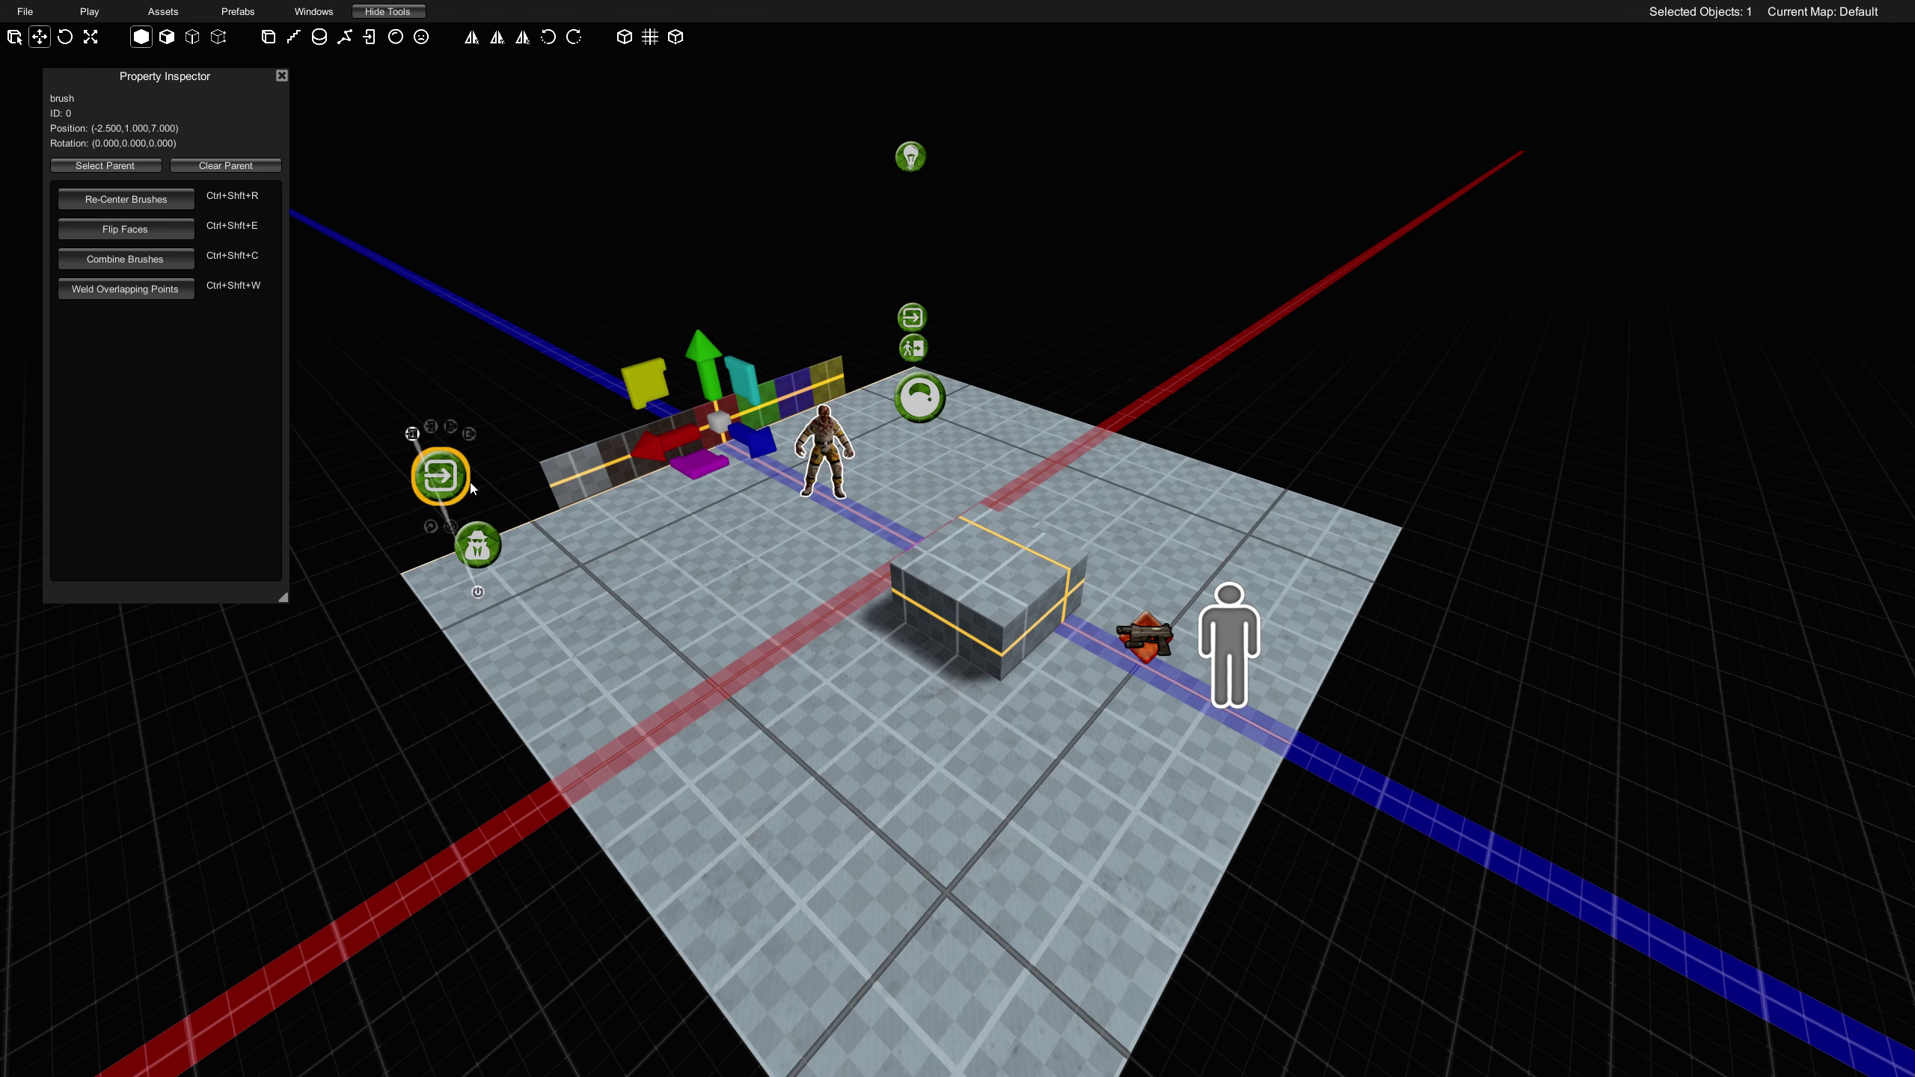
{"action": "left_click_drag", "start_coordinate": [173, 84], "coordinate": [151, 83]}
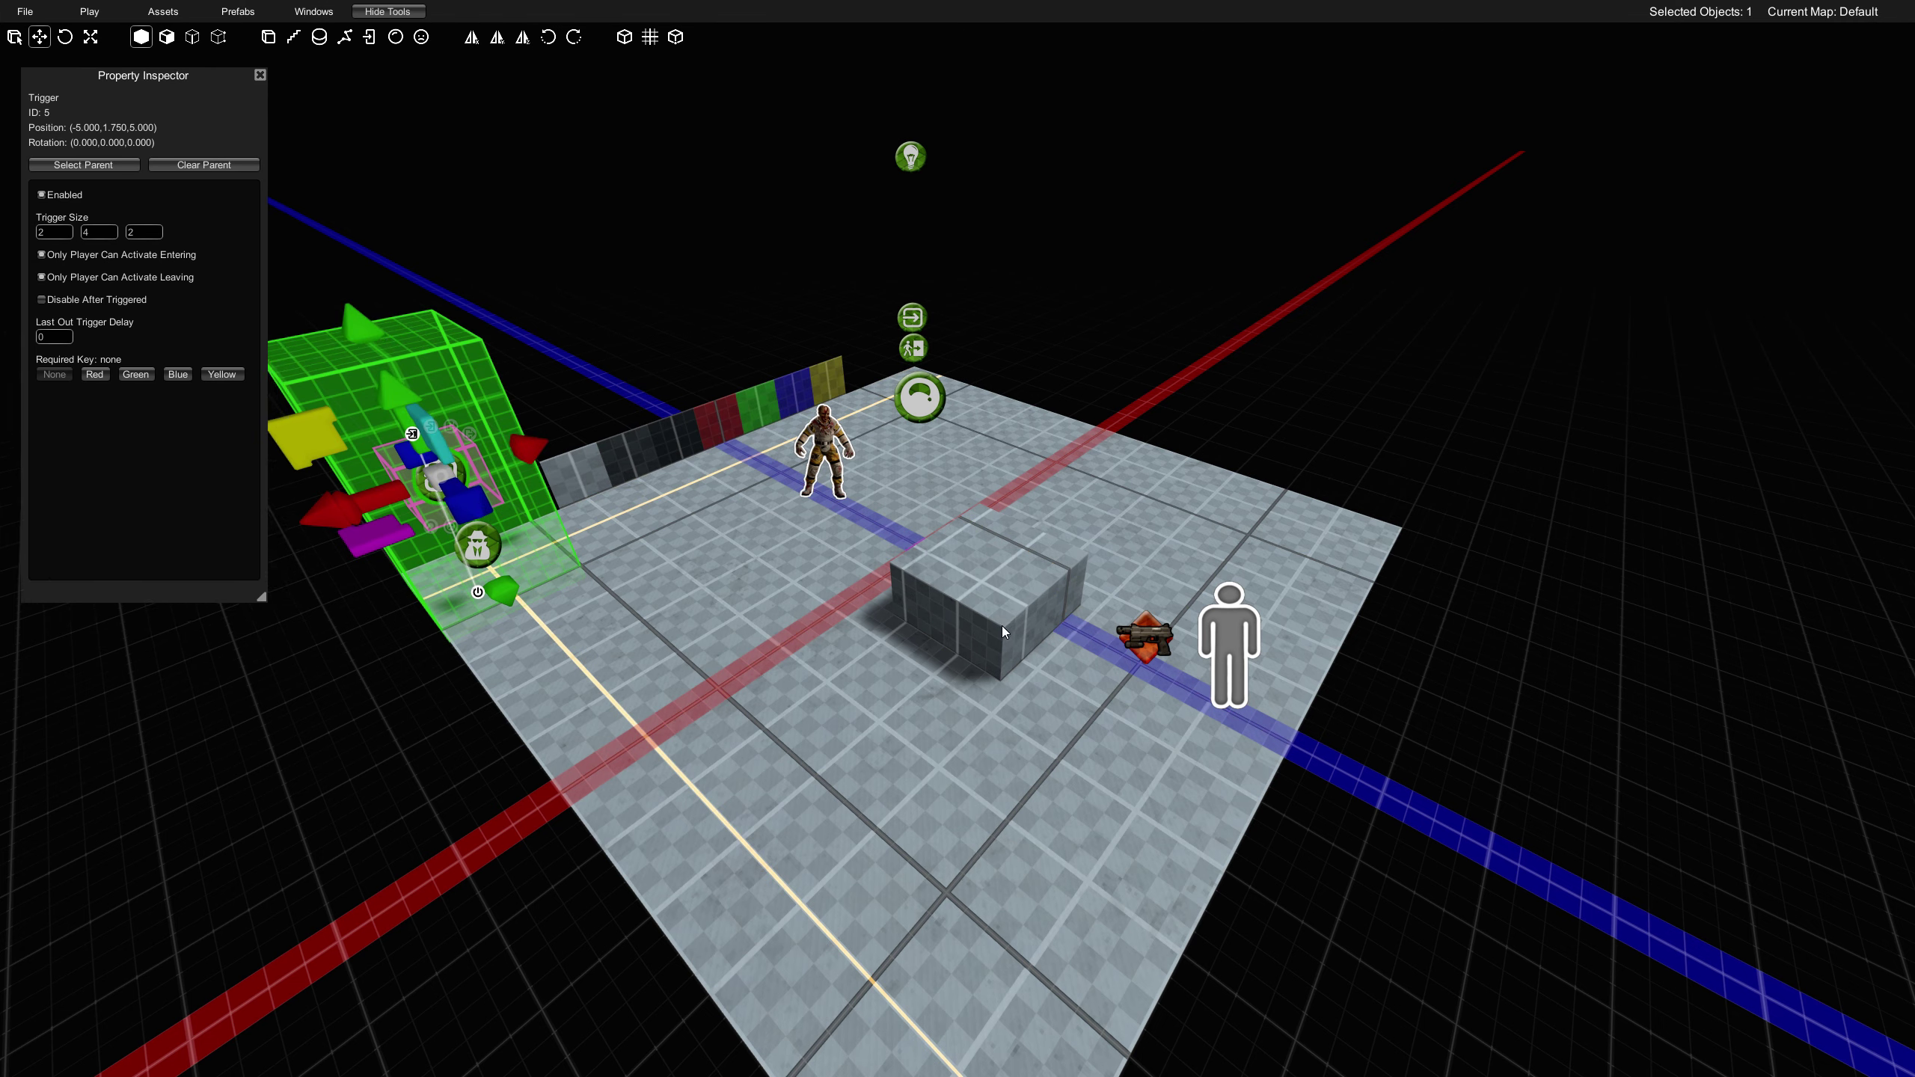
- Raise the top face of the block in the middle of the floor using face selection and delete that face
{"action": "left_click", "coordinate": [996, 578]}
{"action": "left_click_drag", "start_coordinate": [983, 566], "coordinate": [974, 507]}
{"action": "key", "text": "2"}
{"action": "left_click", "coordinate": [983, 498]}
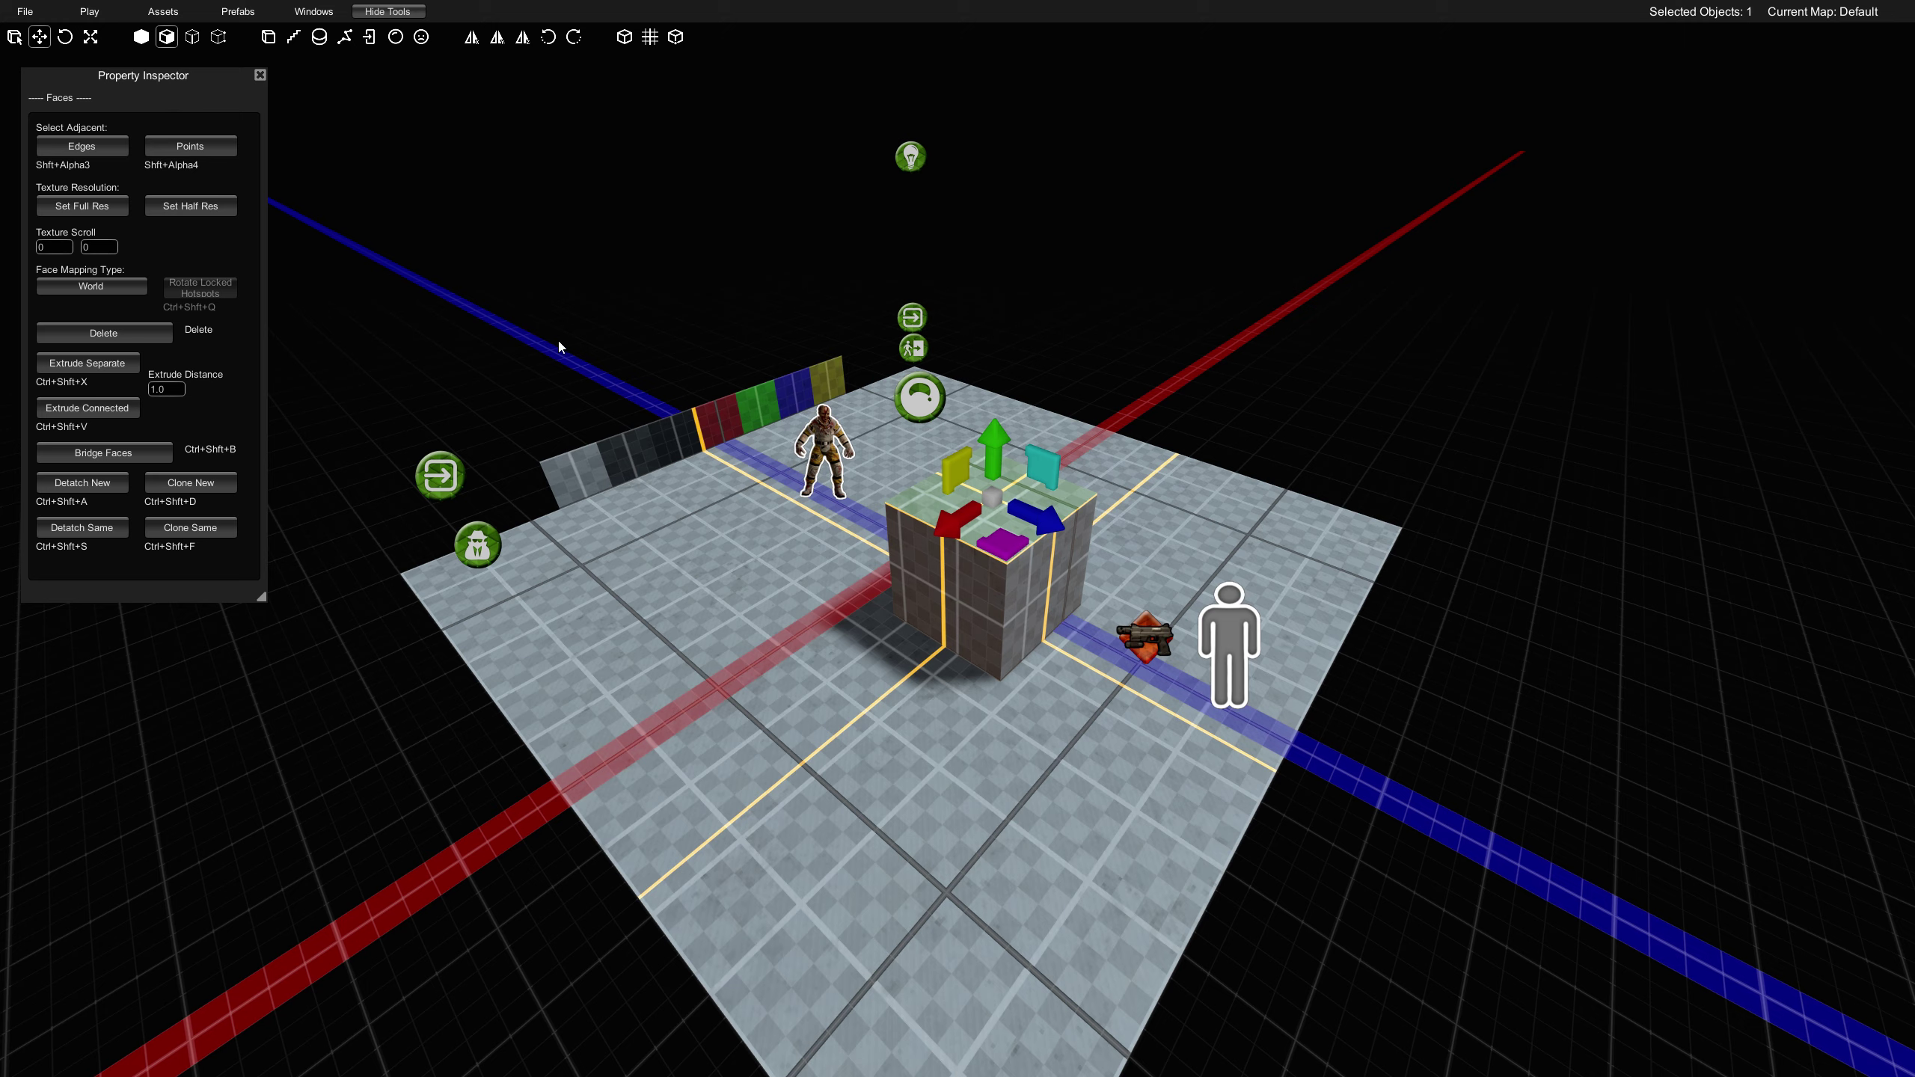
{"action": "key", "text": "Delete"}
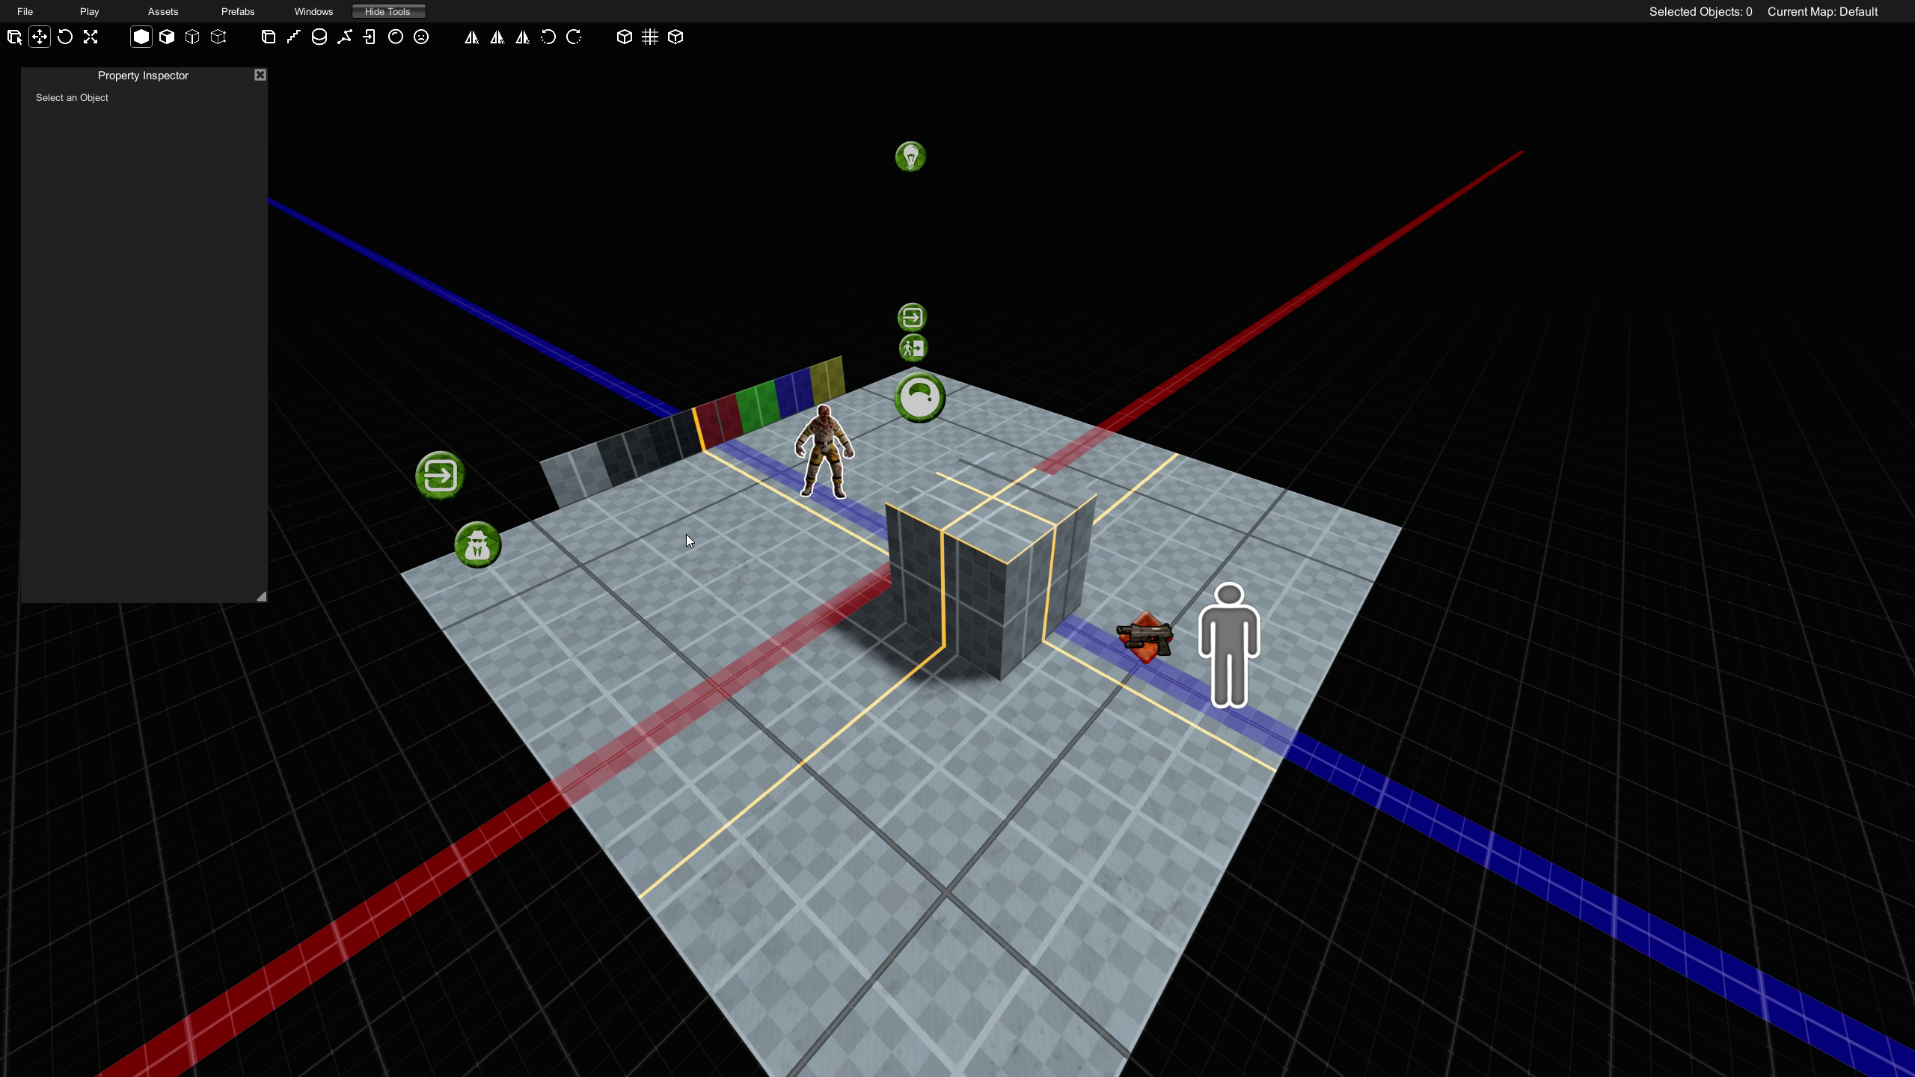